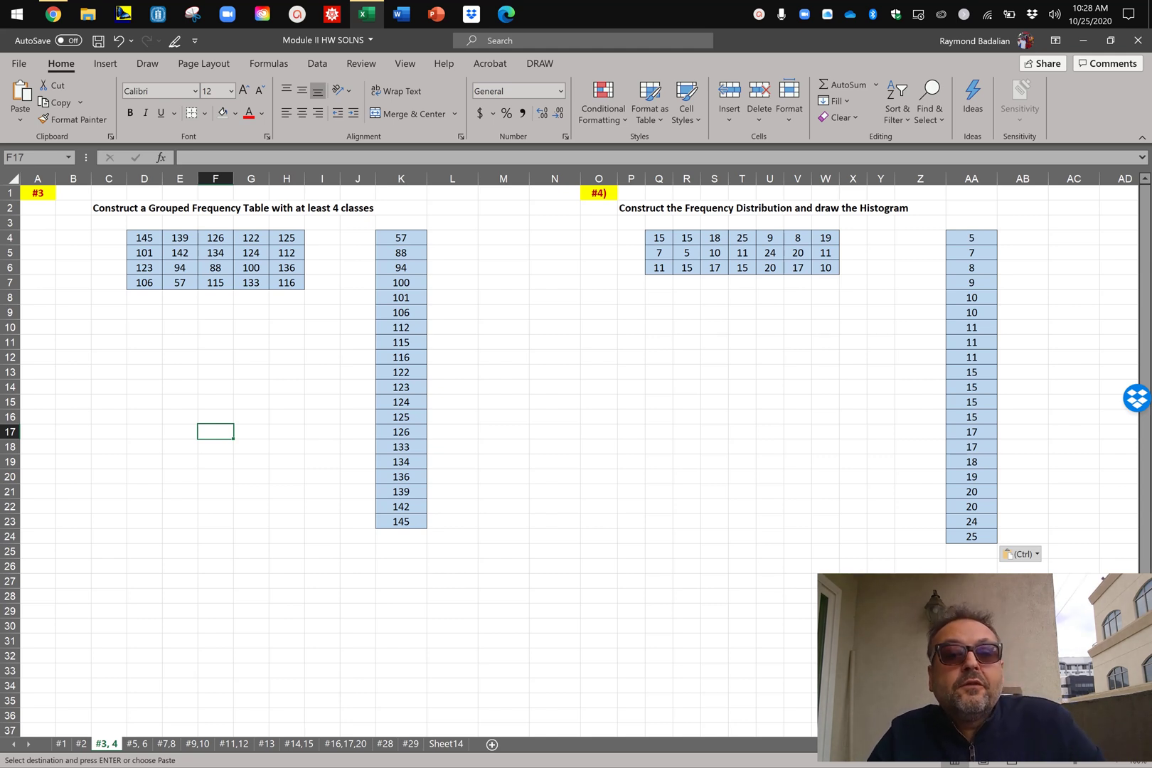
Select the raw data block D4:H7 and copy it with Ctrl+C.
drag(149, 235, 296, 283)
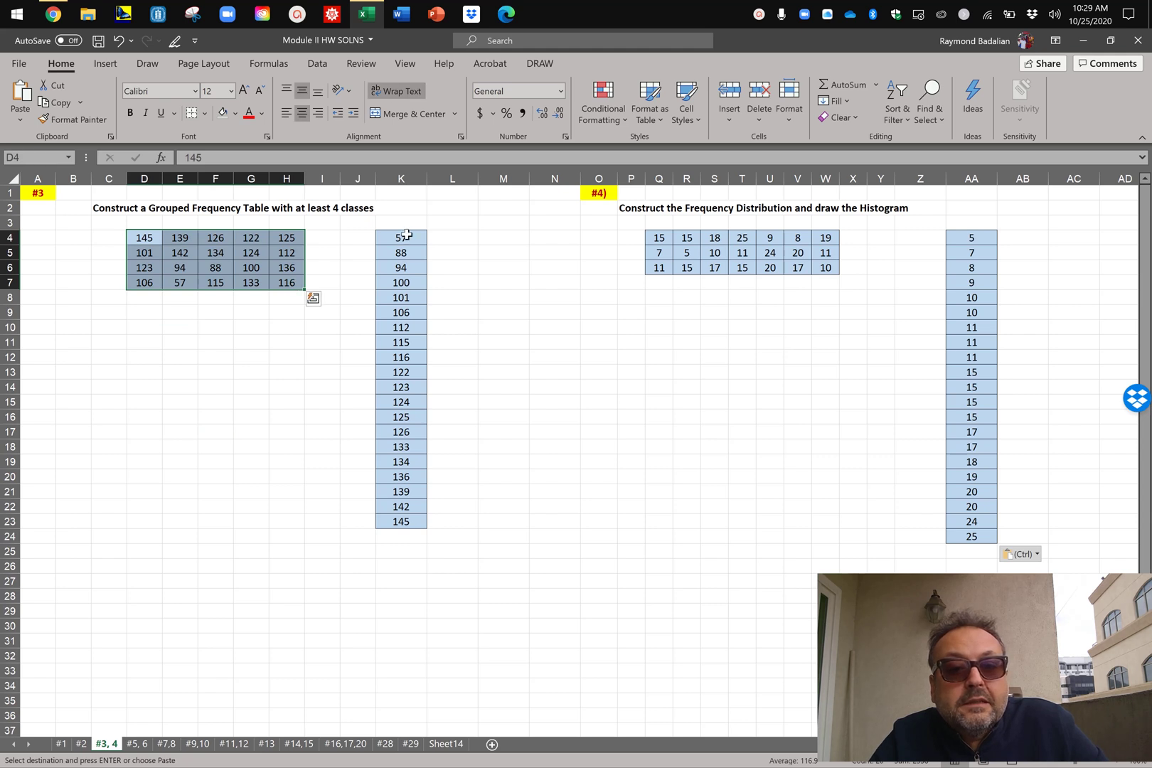
drag(406, 237, 410, 529)
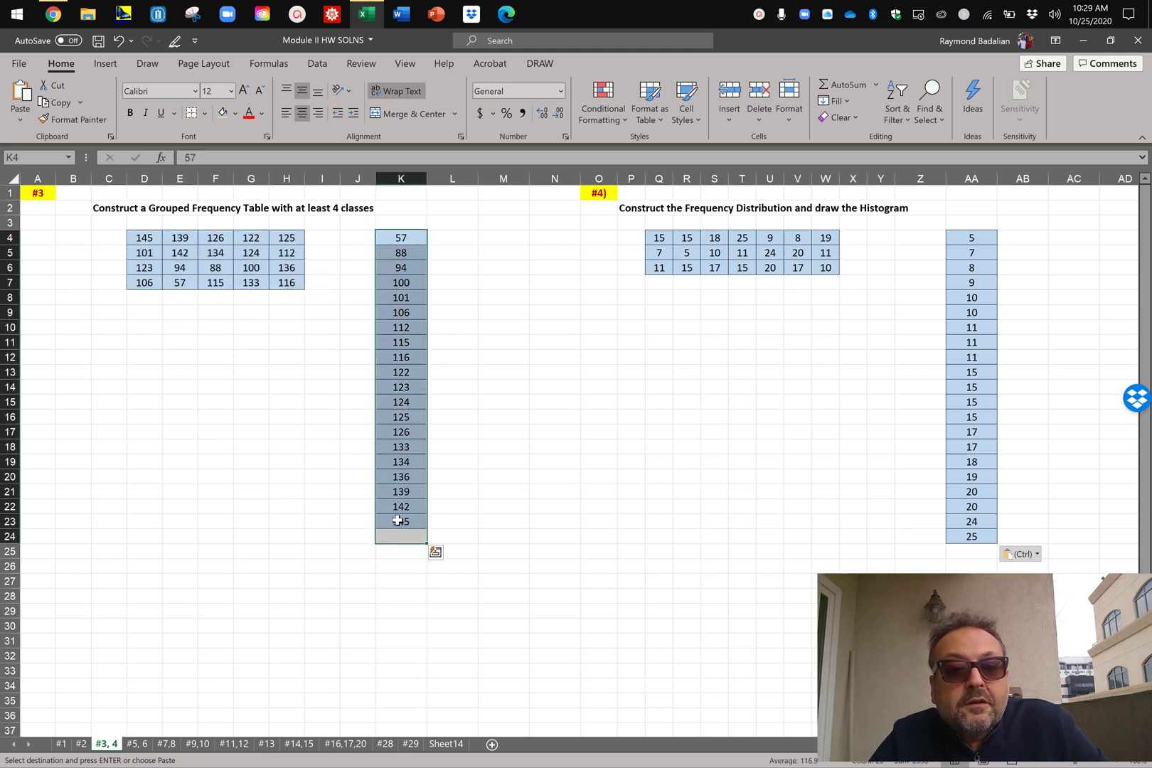
click(274, 415)
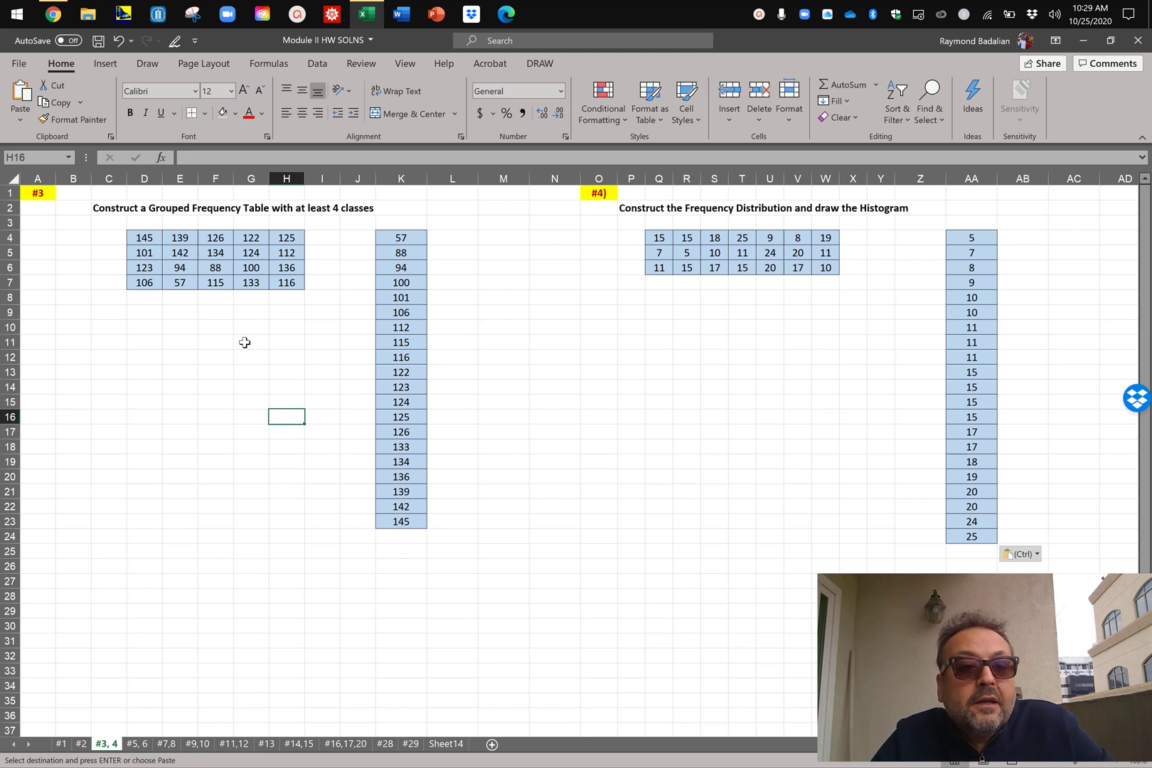
drag(145, 240, 284, 284)
key(ctrl+c)
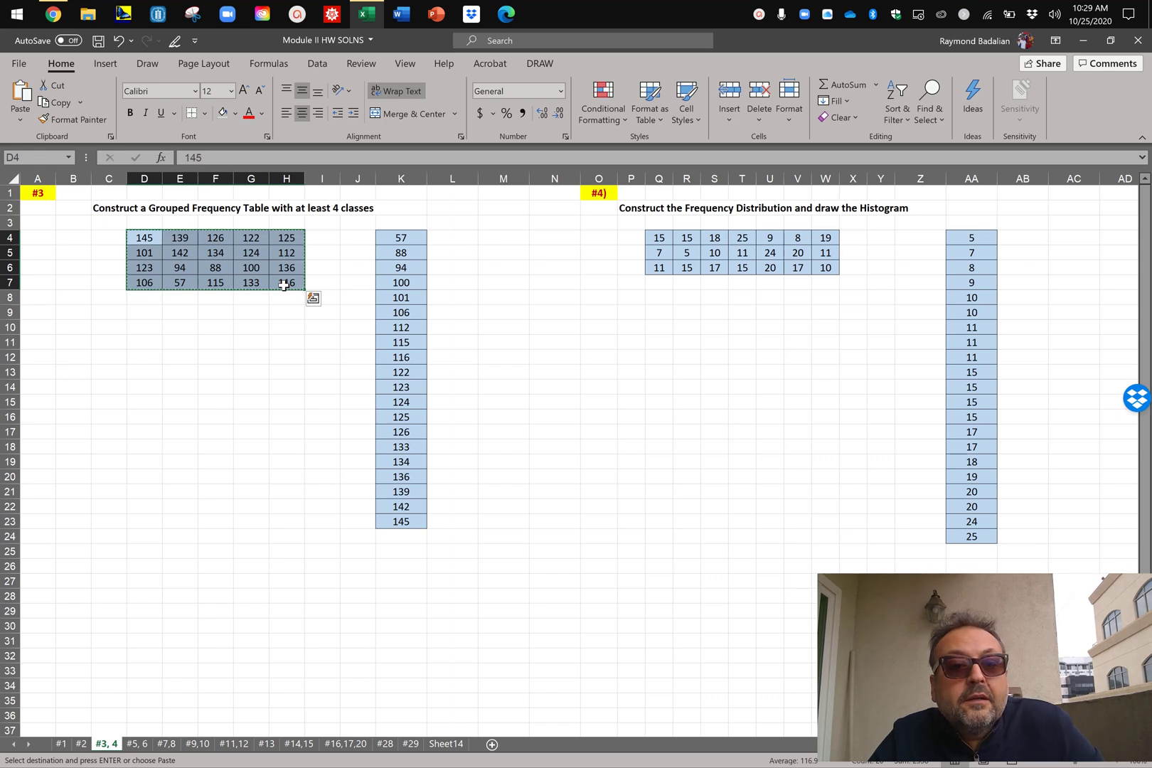
Paste the data at P1 on Sheet14 and move the extra columns into column P.
click(448, 743)
click(830, 193)
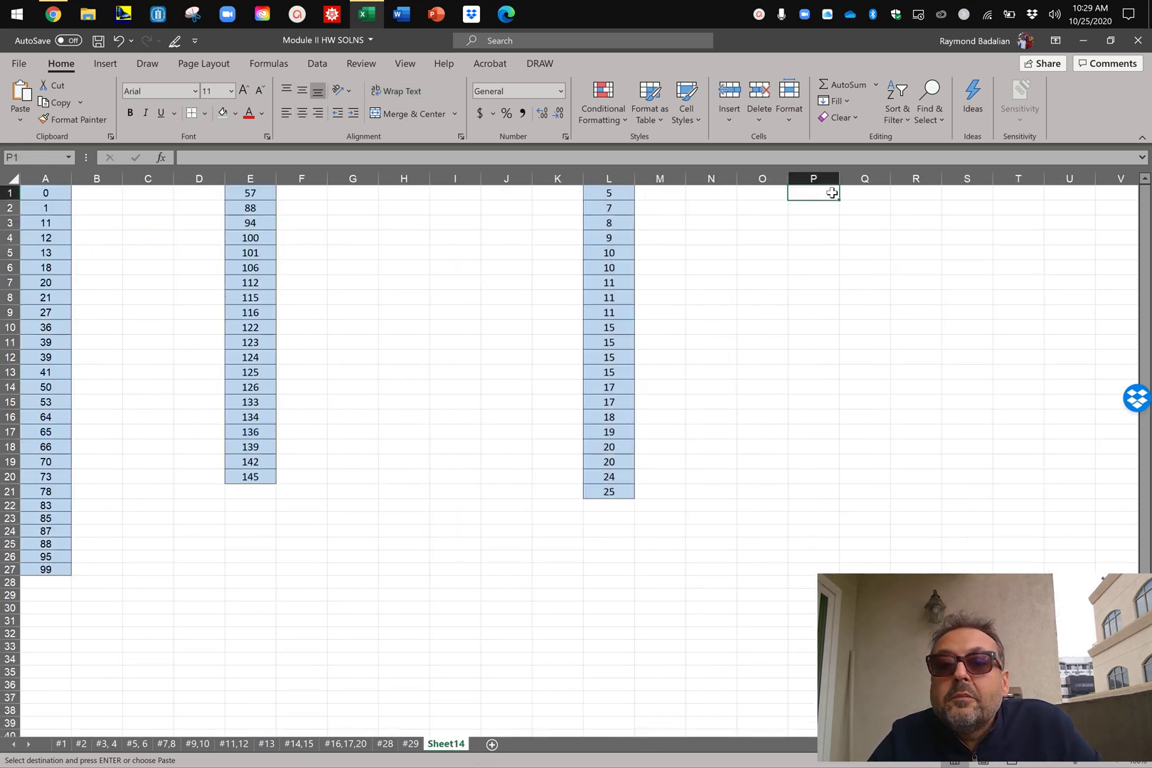
key(ctrl+v)
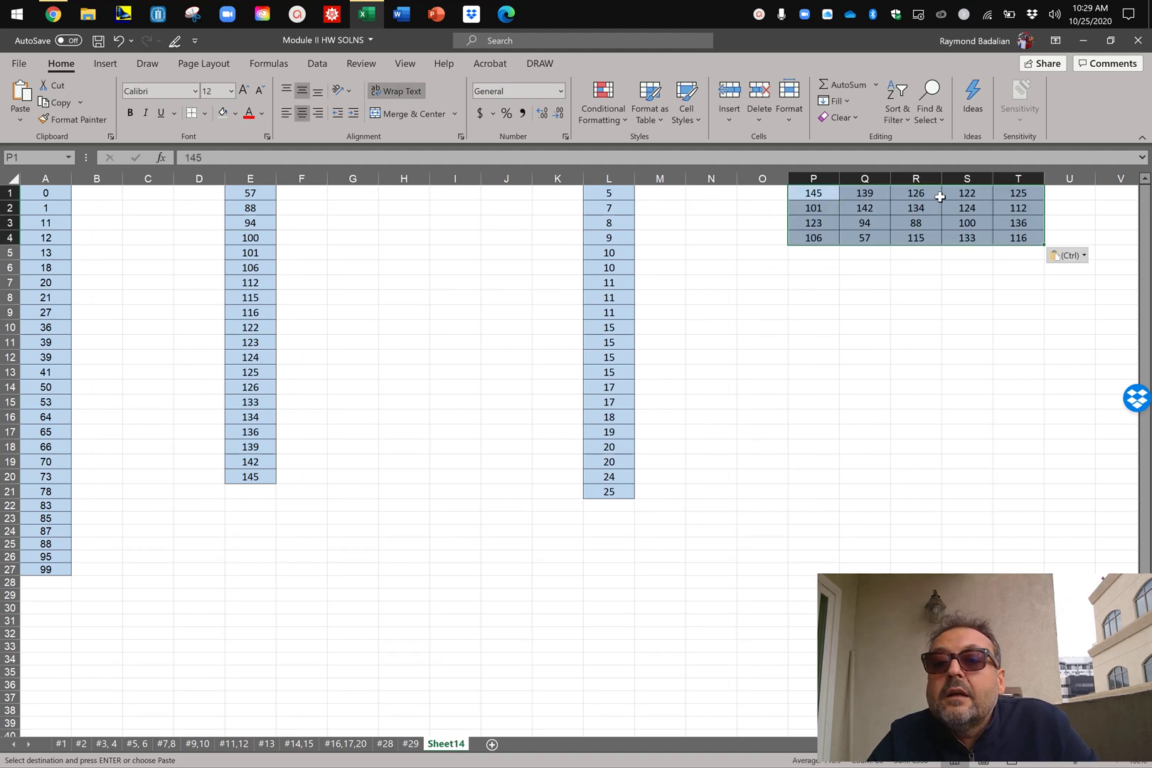
drag(908, 192, 849, 304)
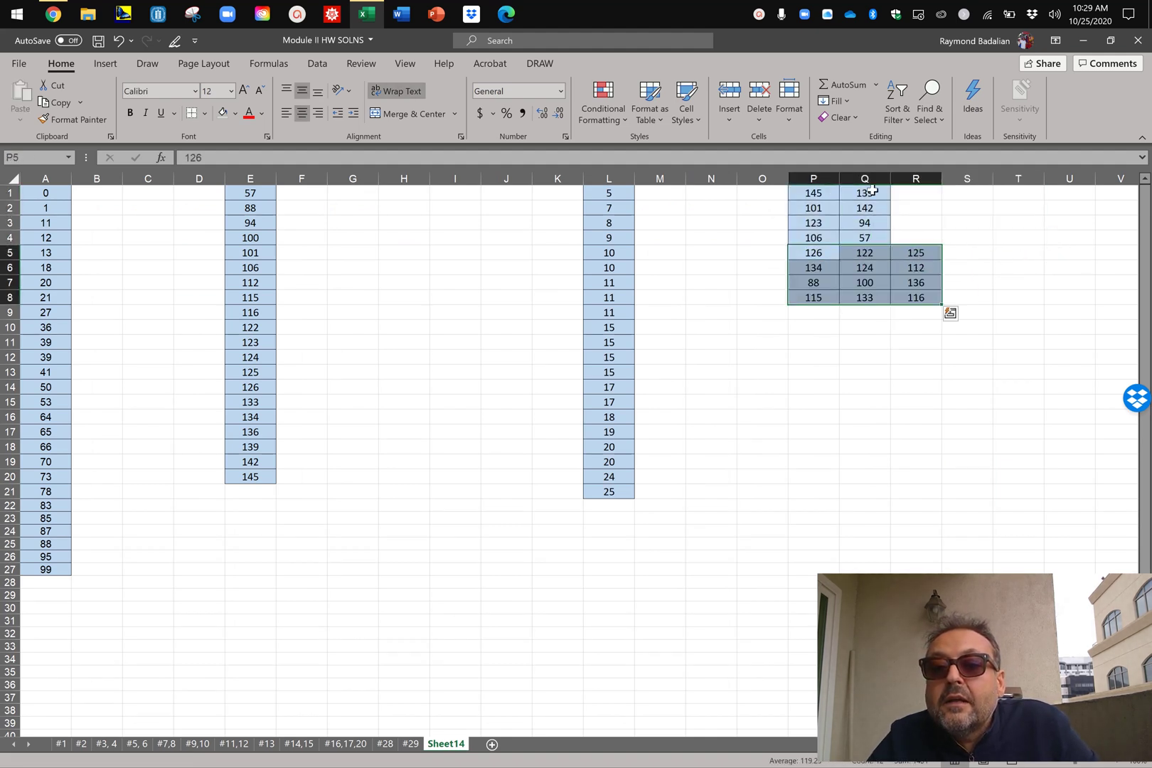
drag(867, 188, 910, 307)
click(913, 313)
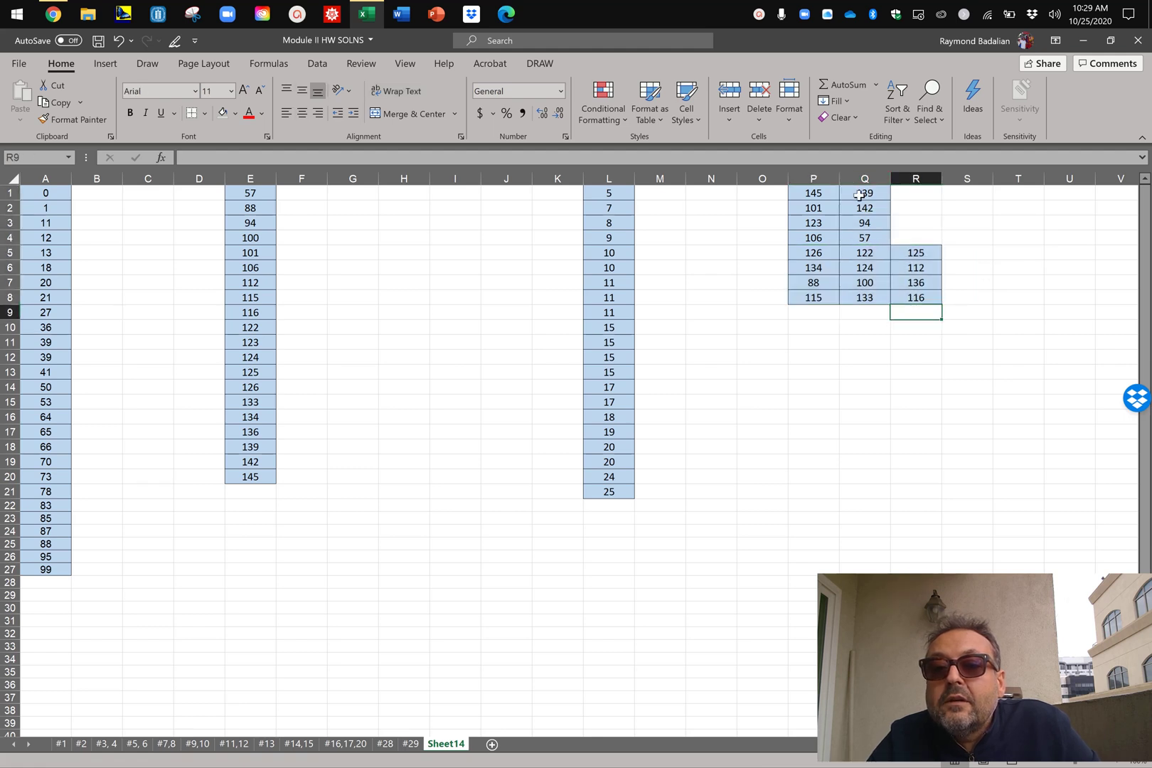
drag(862, 194, 825, 413)
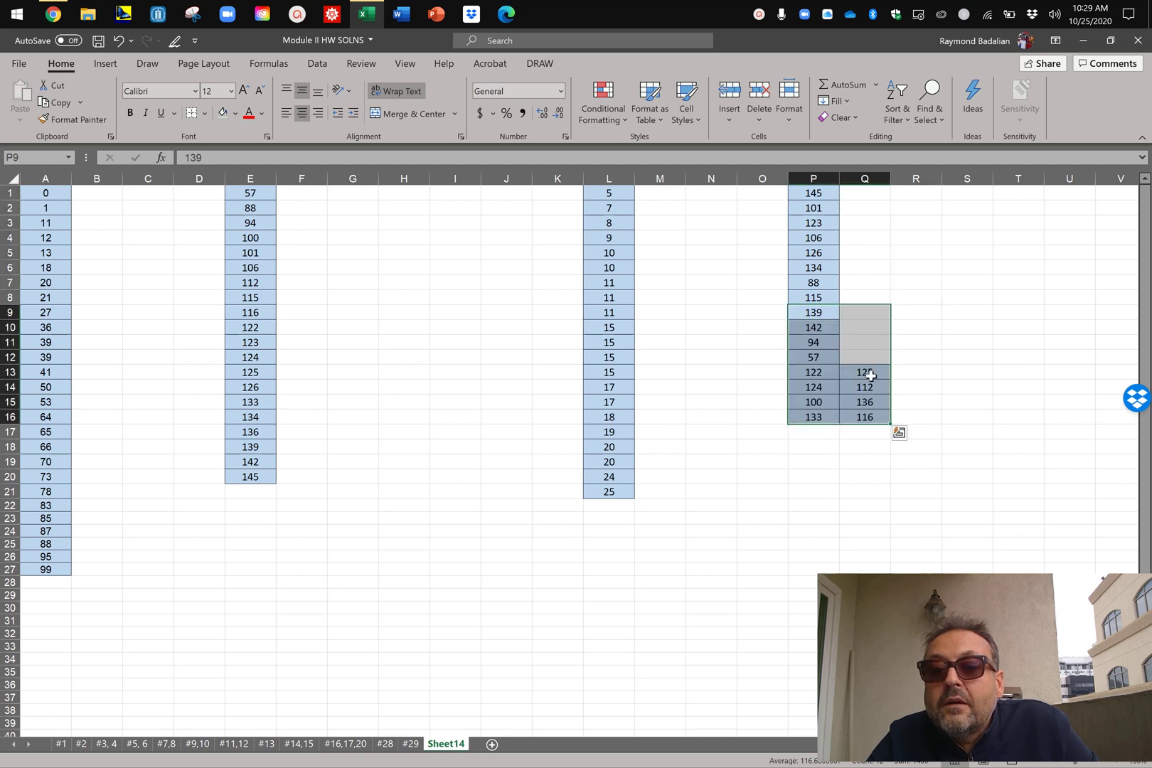
drag(869, 375, 869, 415)
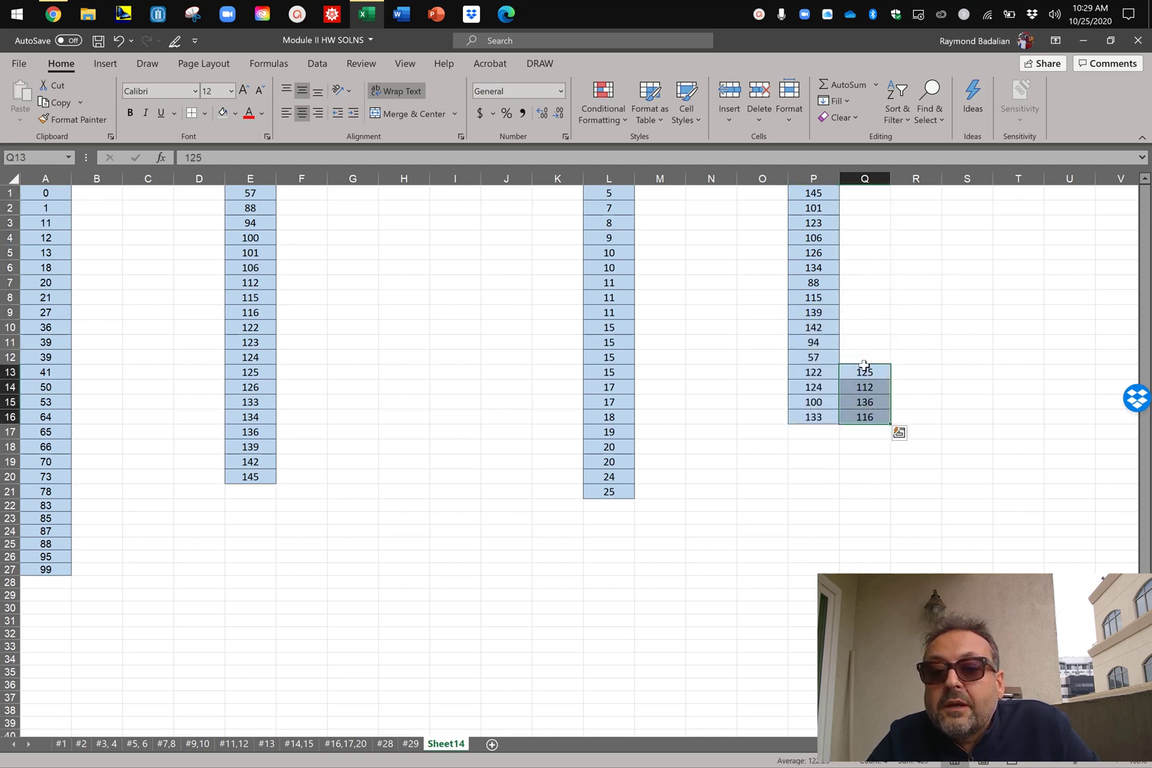
drag(864, 365, 820, 436)
Sort column P smallest to largest (57 to 145) and return to the #3, 4 sheet.
click(813, 178)
click(897, 93)
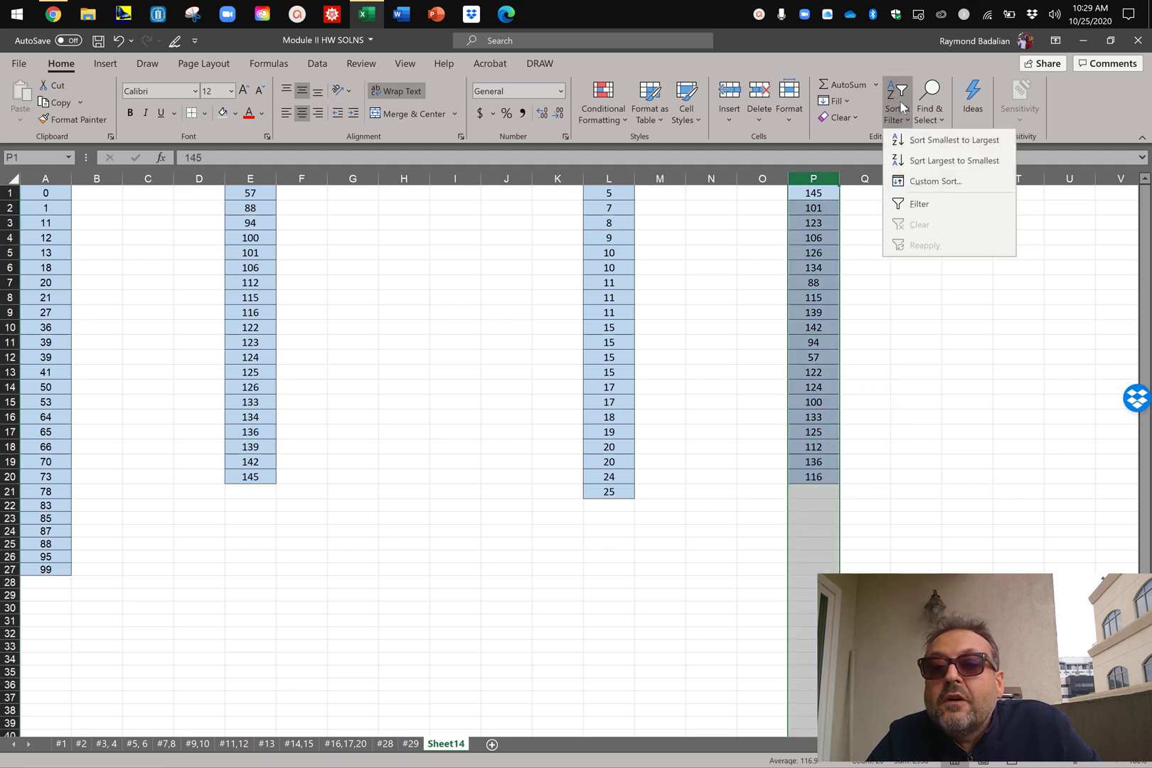
click(923, 141)
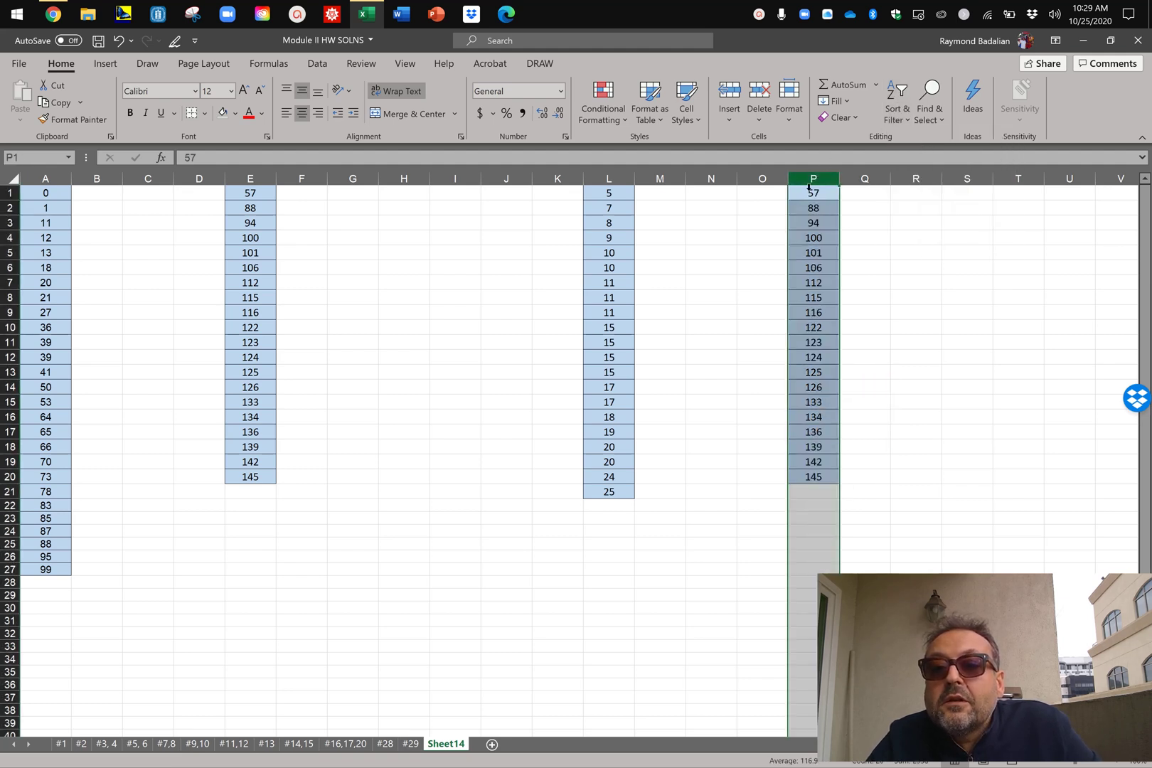
drag(814, 196, 817, 471)
click(107, 743)
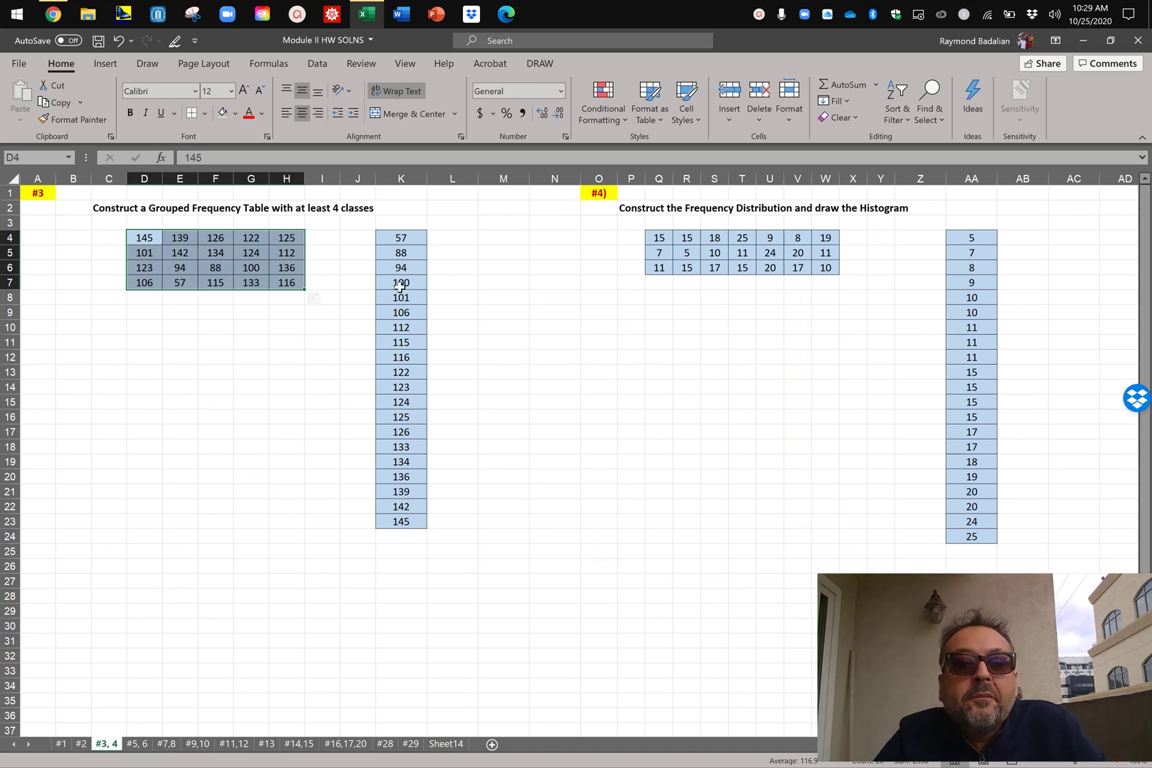
Check the minimum value 57, then enter headers 'Classes' in C11 and 'Freq' in D11.
click(385, 237)
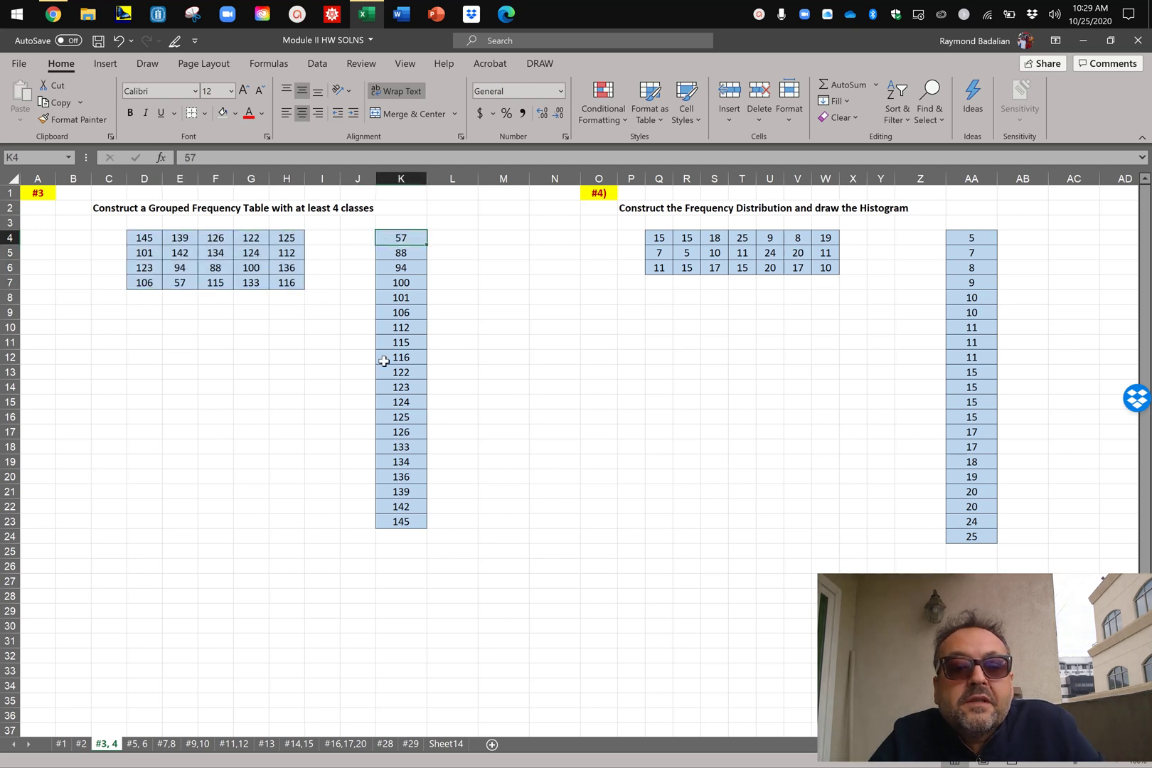
click(139, 328)
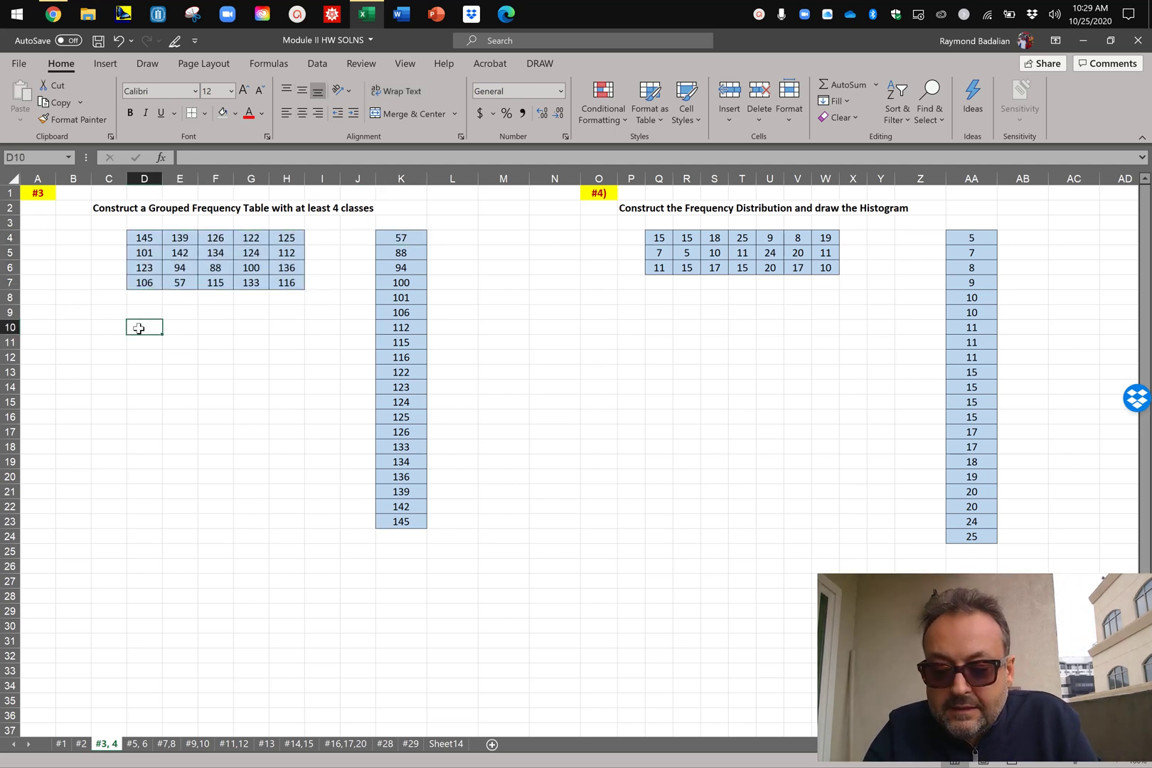
key(Down)
key(Left)
text(Classes)
key(Tab)
text(Freq)
key(Return)
click(98, 337)
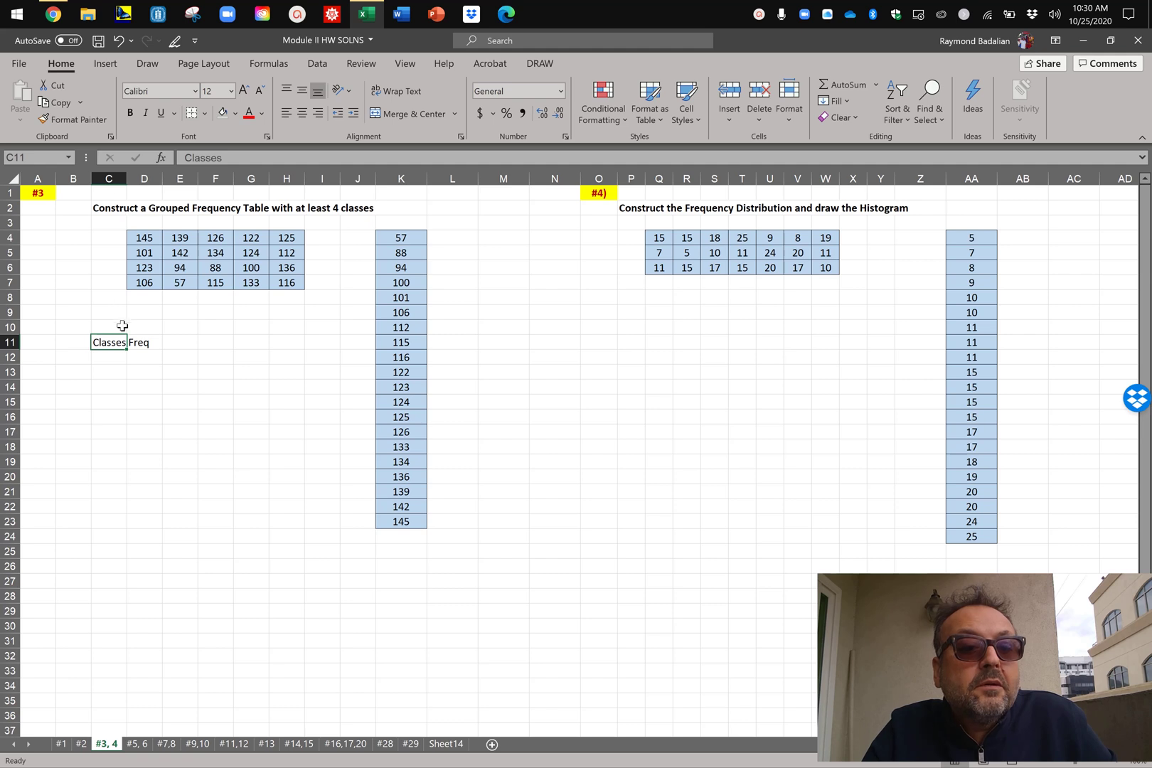
Centre columns C and D and enter classes 55-65, 65-75, 75-85, 85-95 in C12:C15.
drag(117, 176, 185, 178)
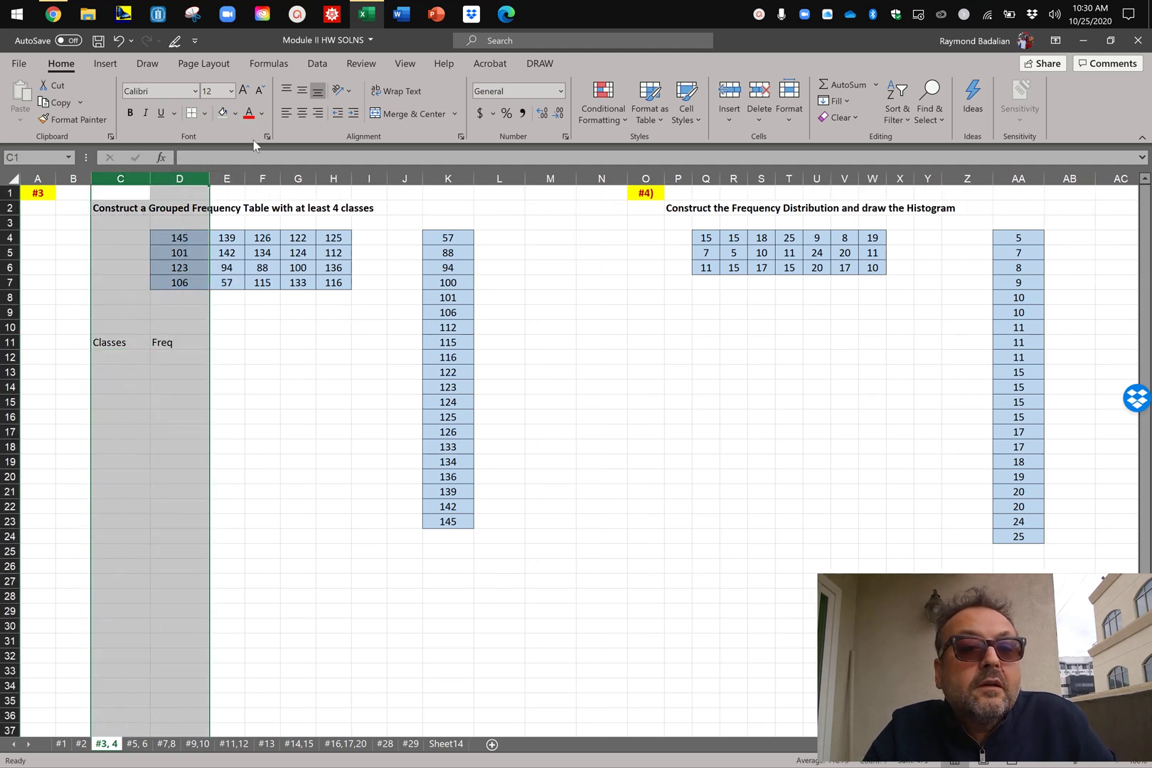
click(302, 112)
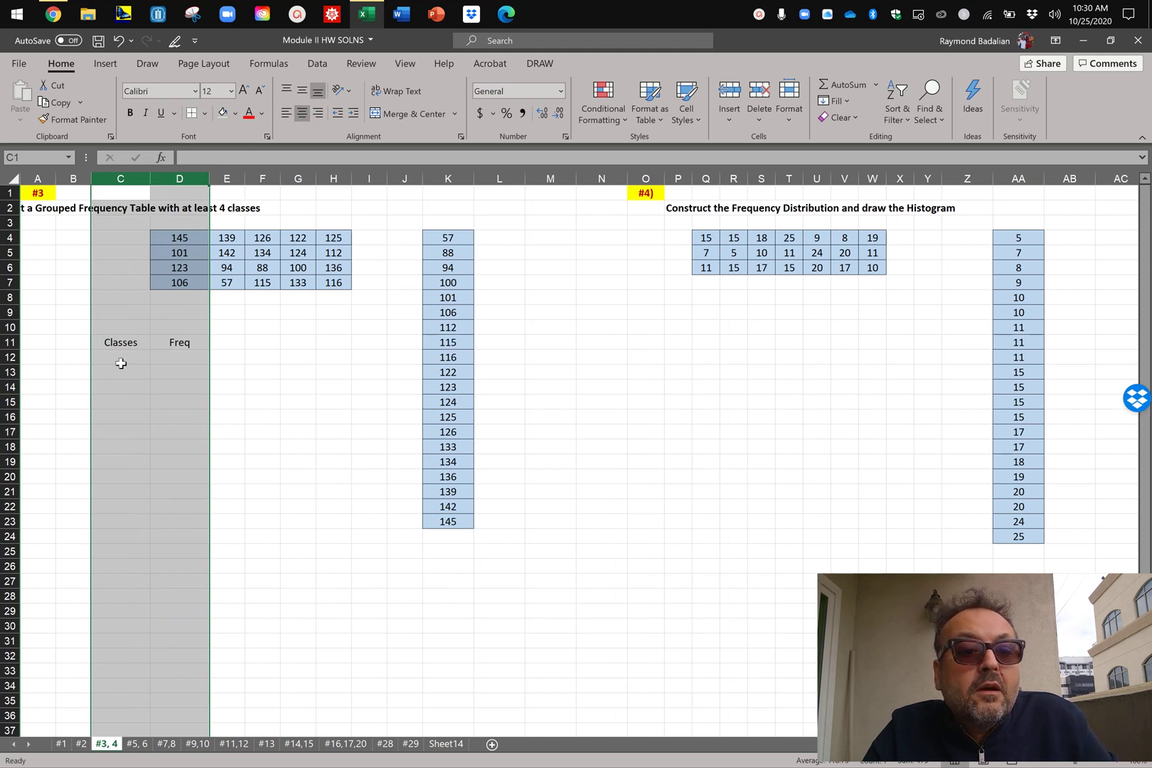
click(119, 358)
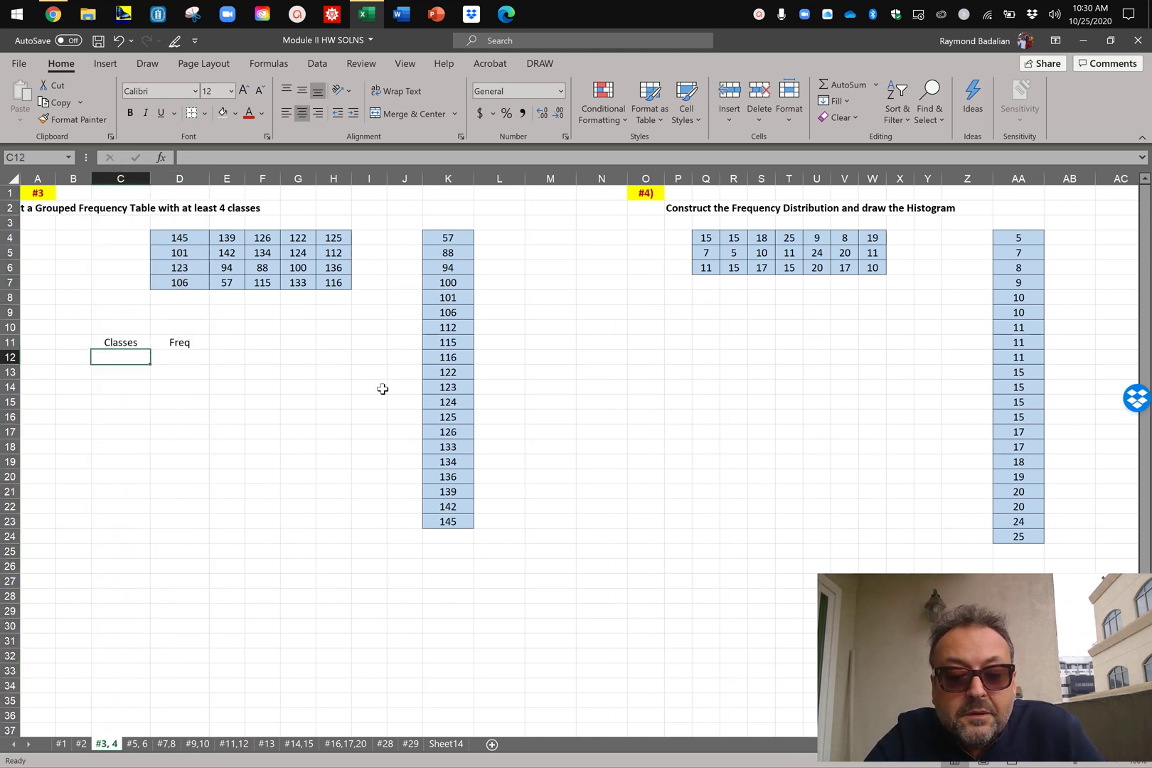
text(55)
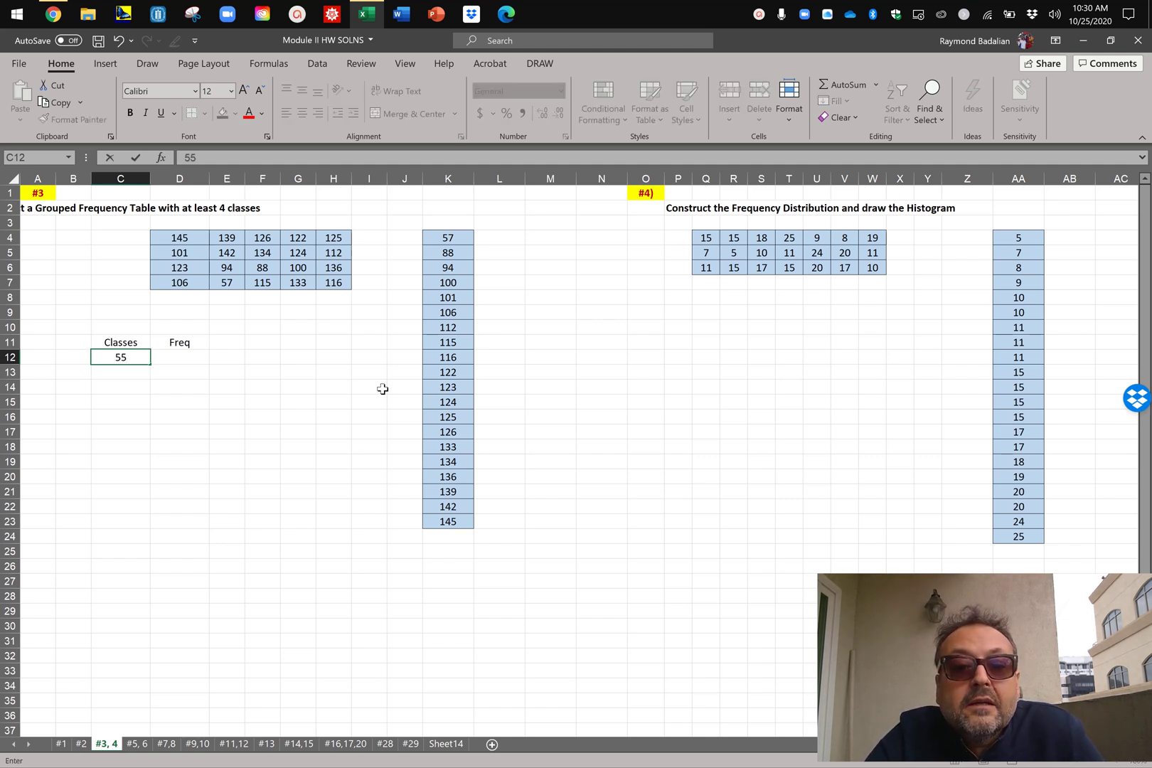
text(-65)
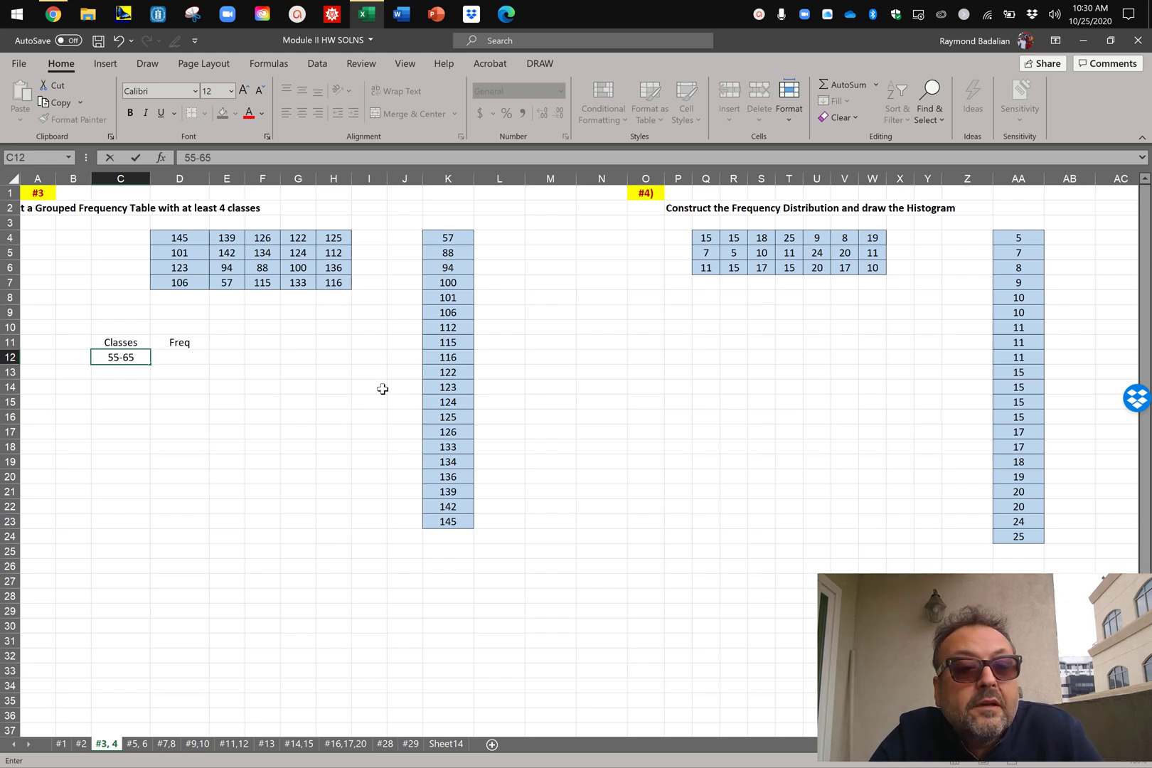
key(Return)
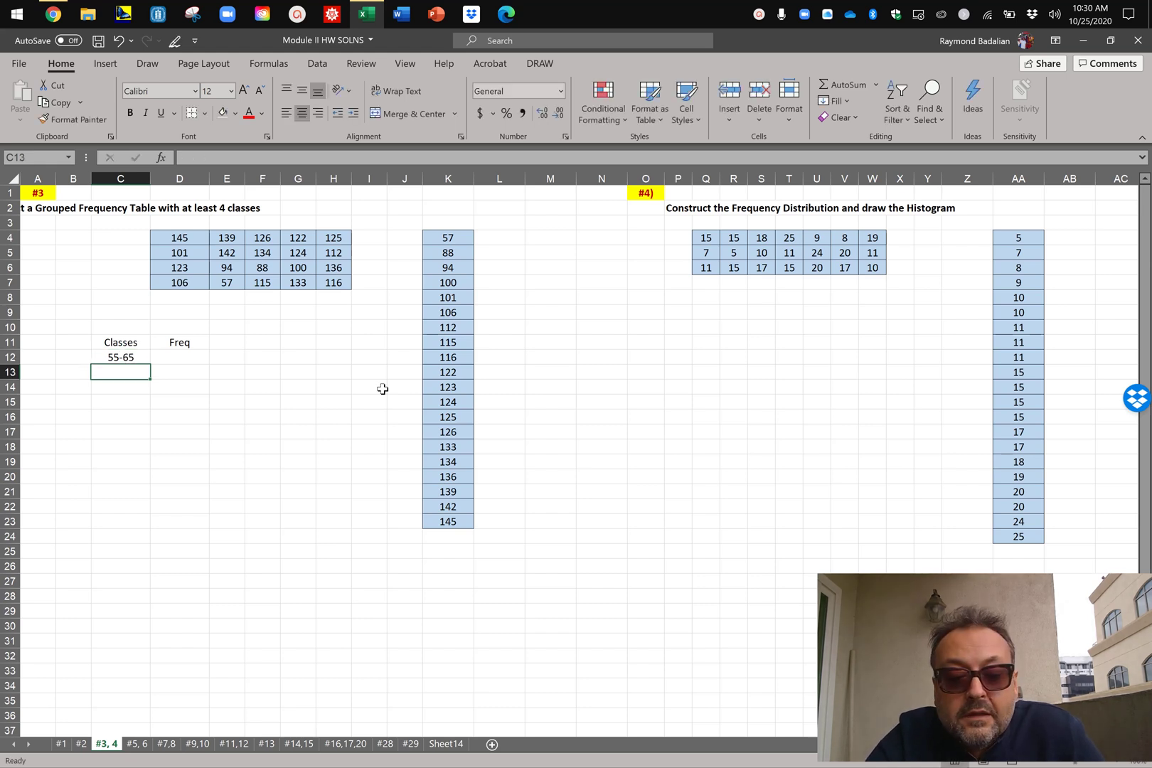
text(65-)
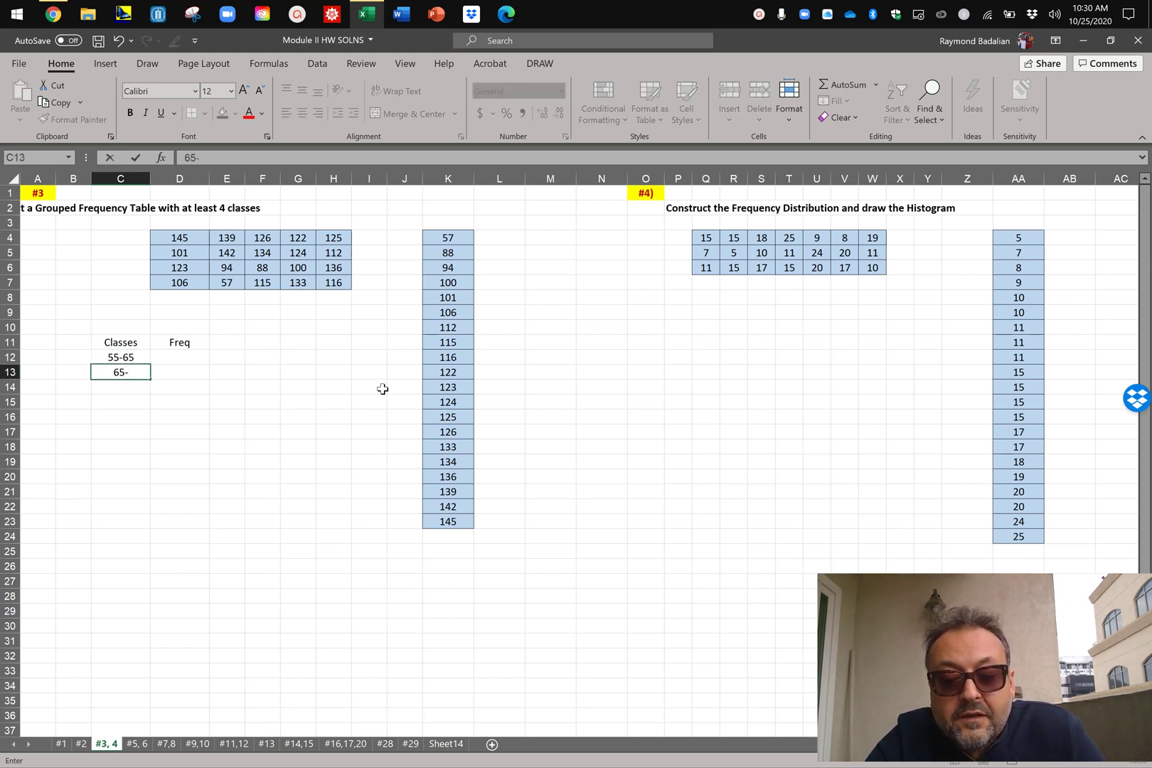
text(75)
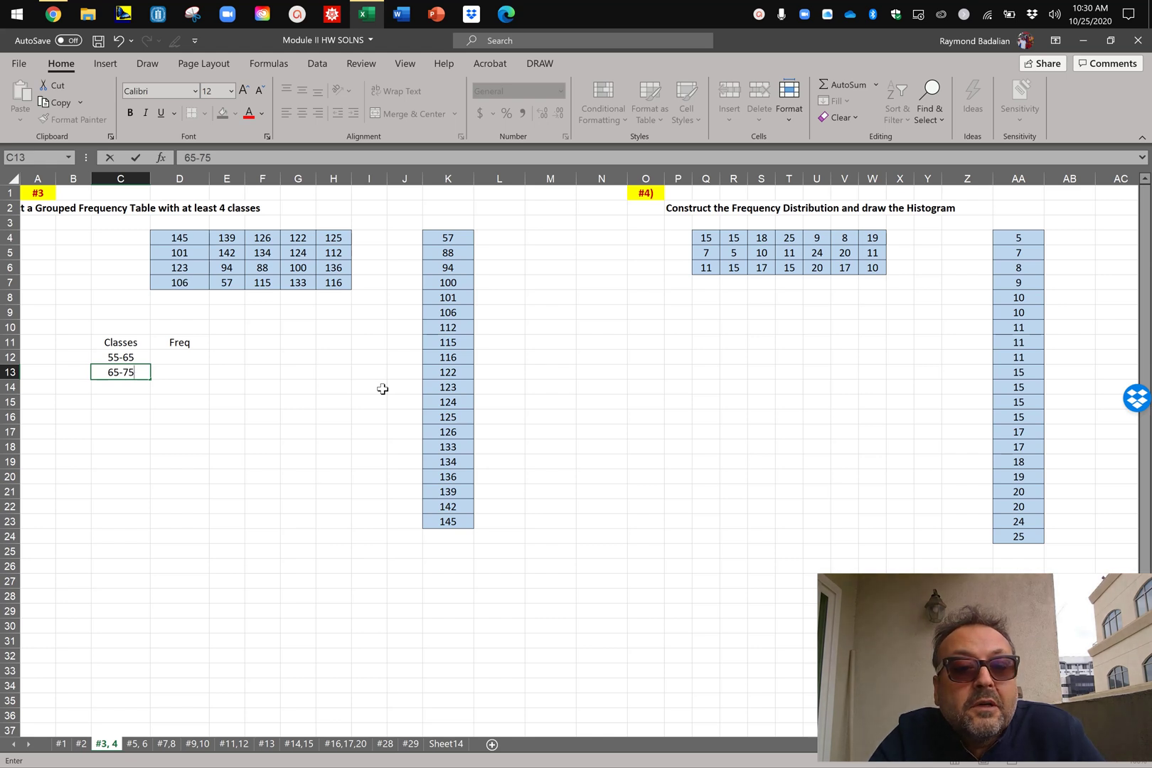
key(Return)
text(75-85)
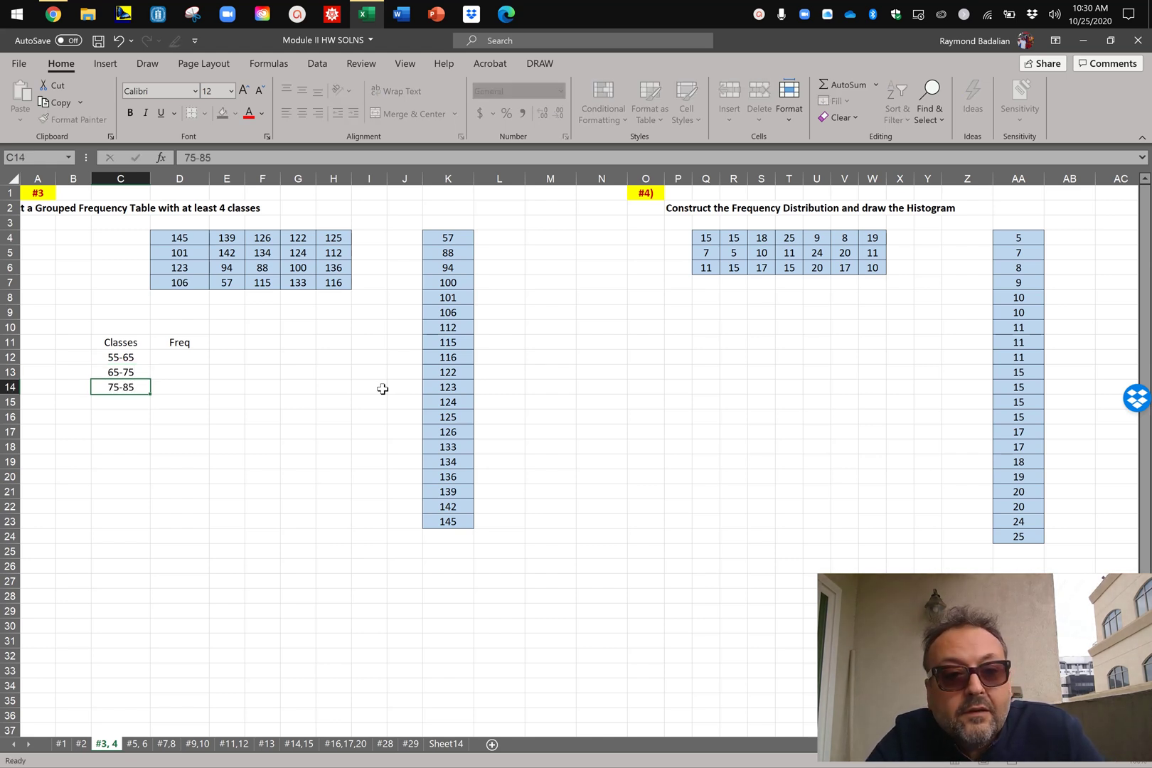
key(Return)
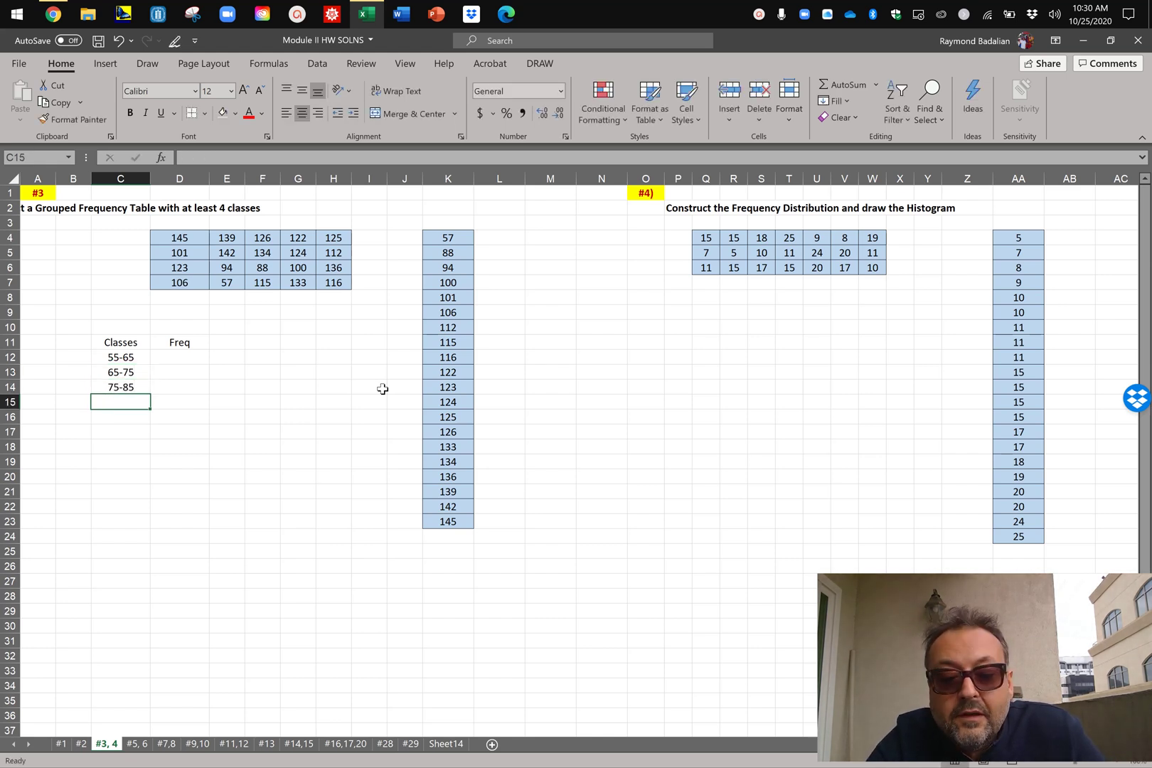
text(85-95)
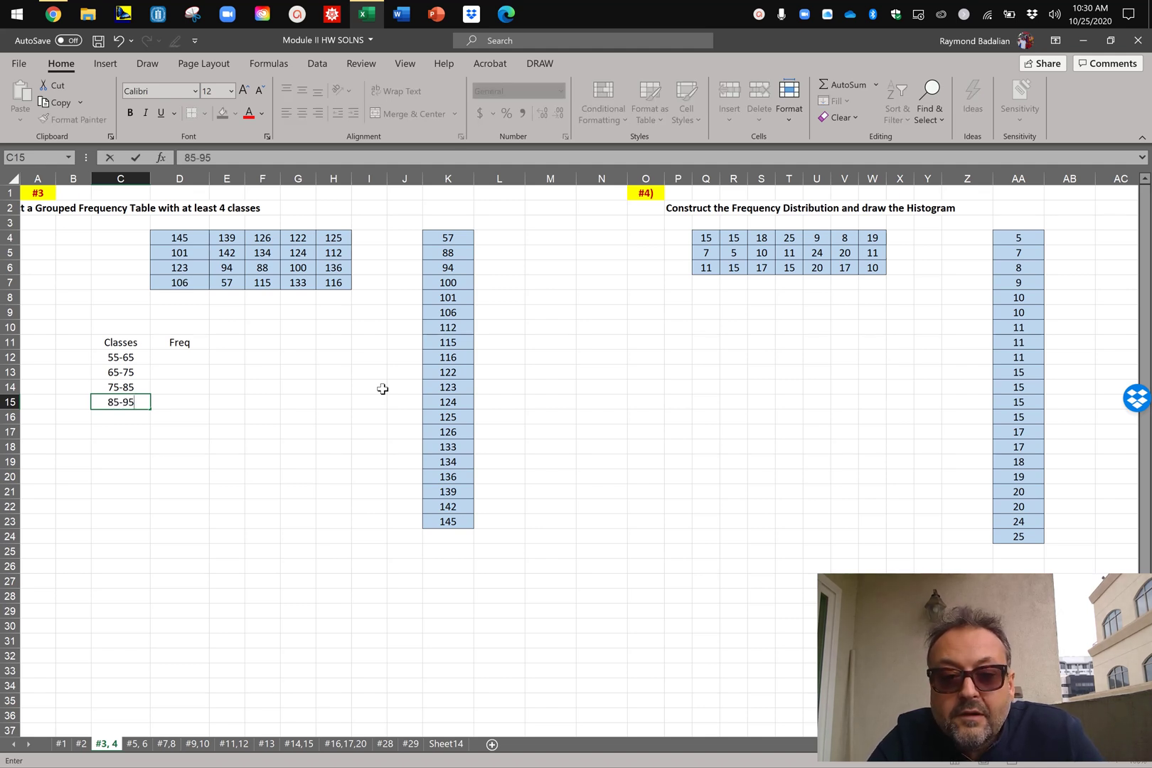
key(Return)
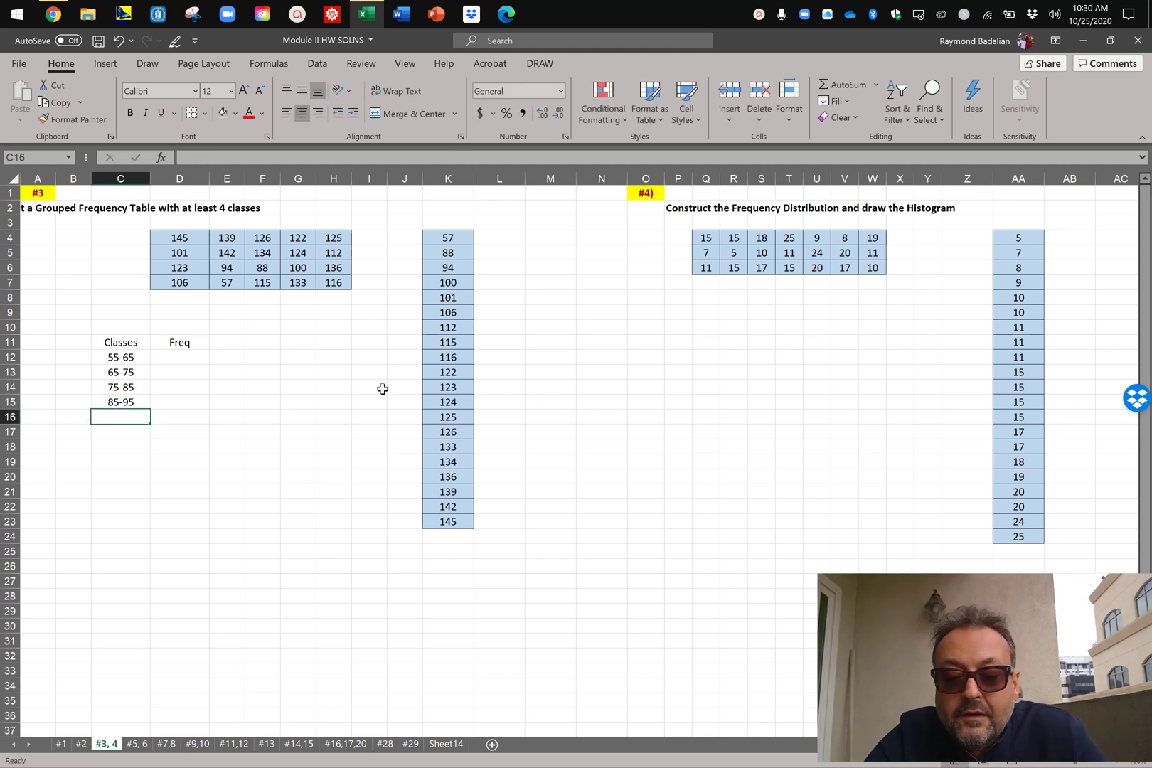
Enter classes 95-105, 105-115, 115-125 and 125-135 in C16:C19.
text(95-105)
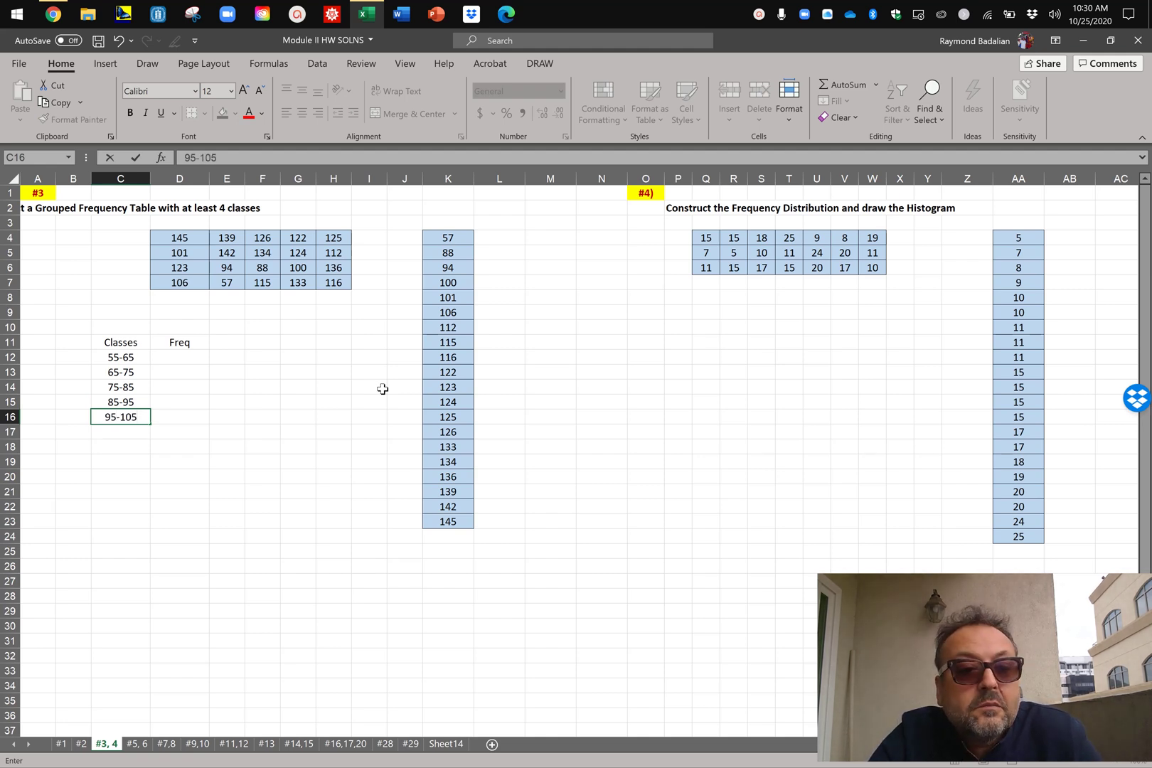
key(Return)
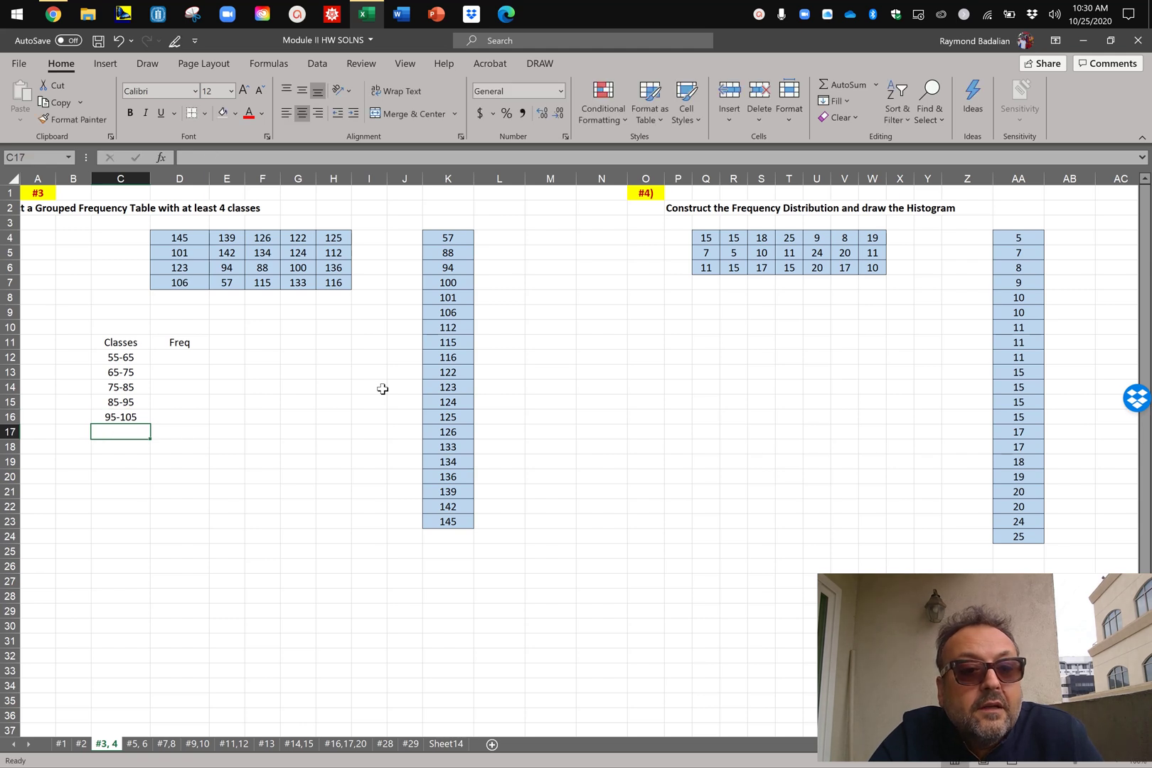
text(105-115)
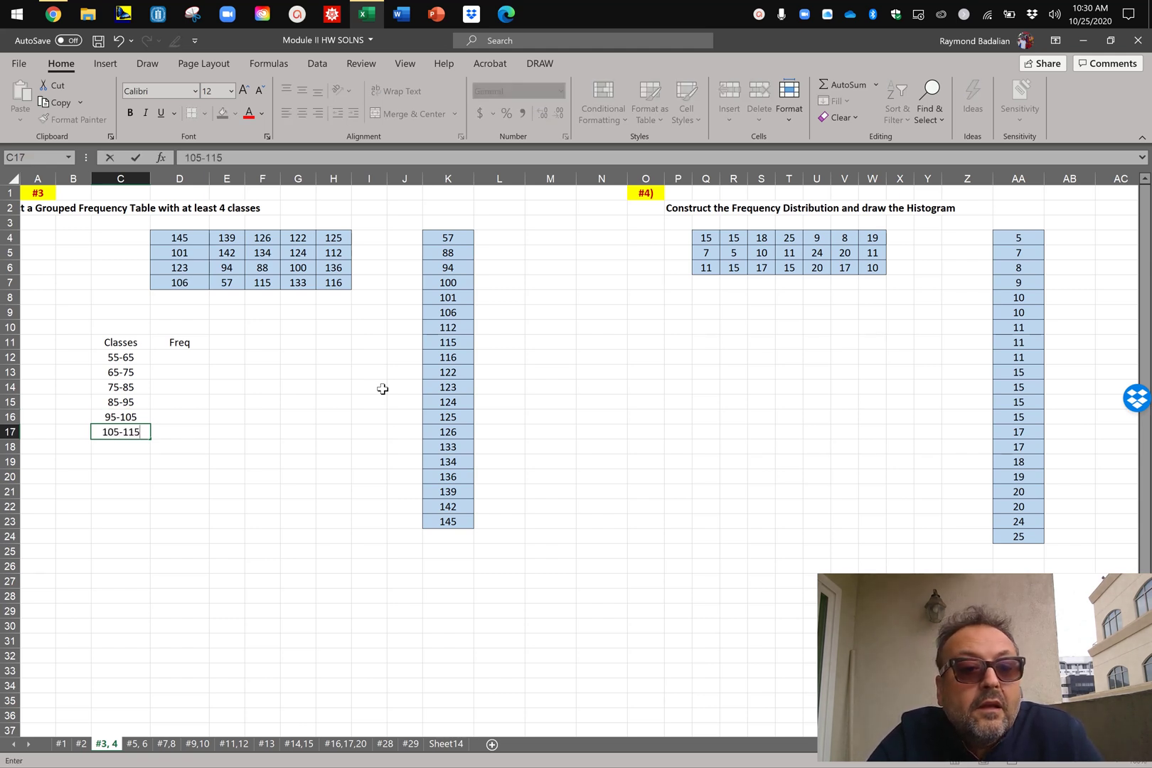
key(Return)
text(115-125)
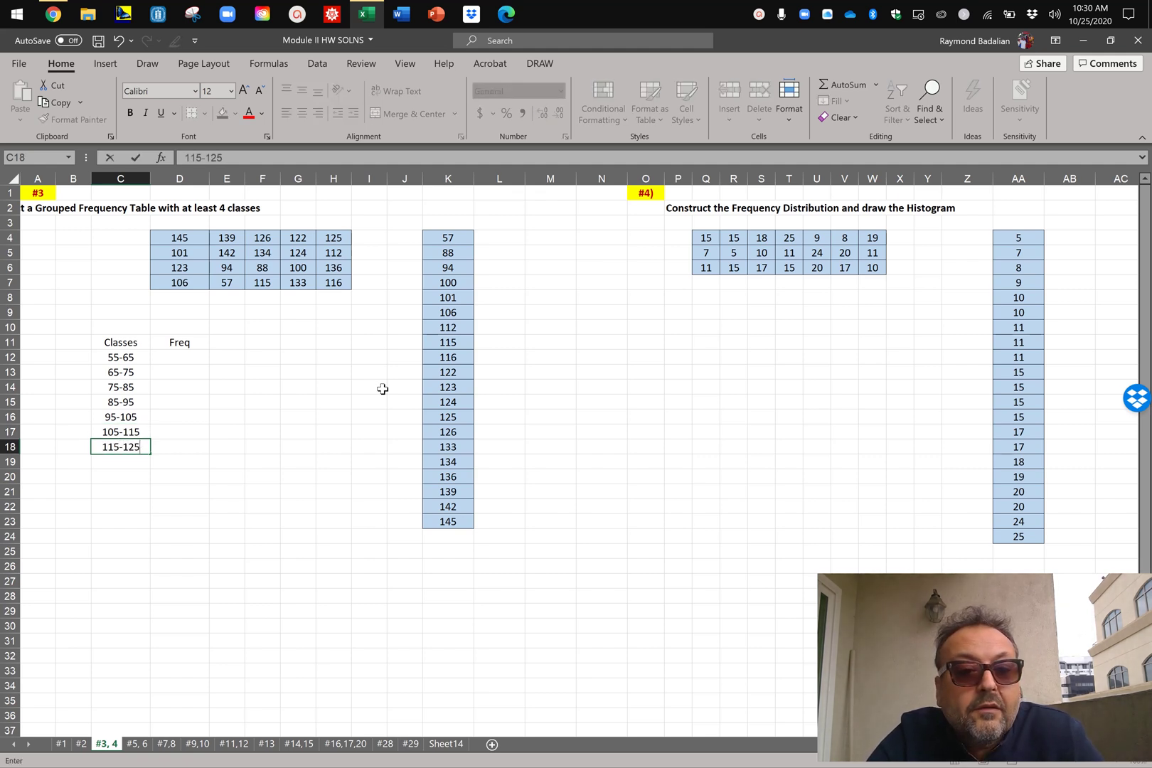
key(Return)
text(125-135)
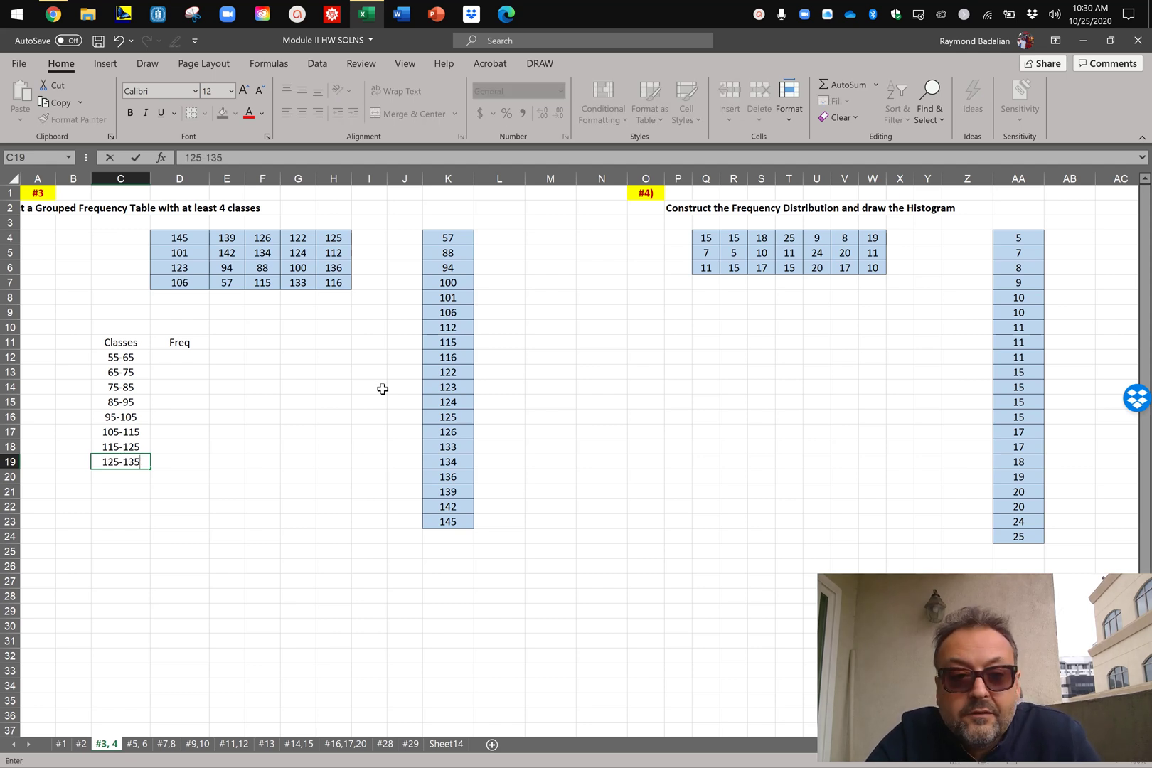
key(Return)
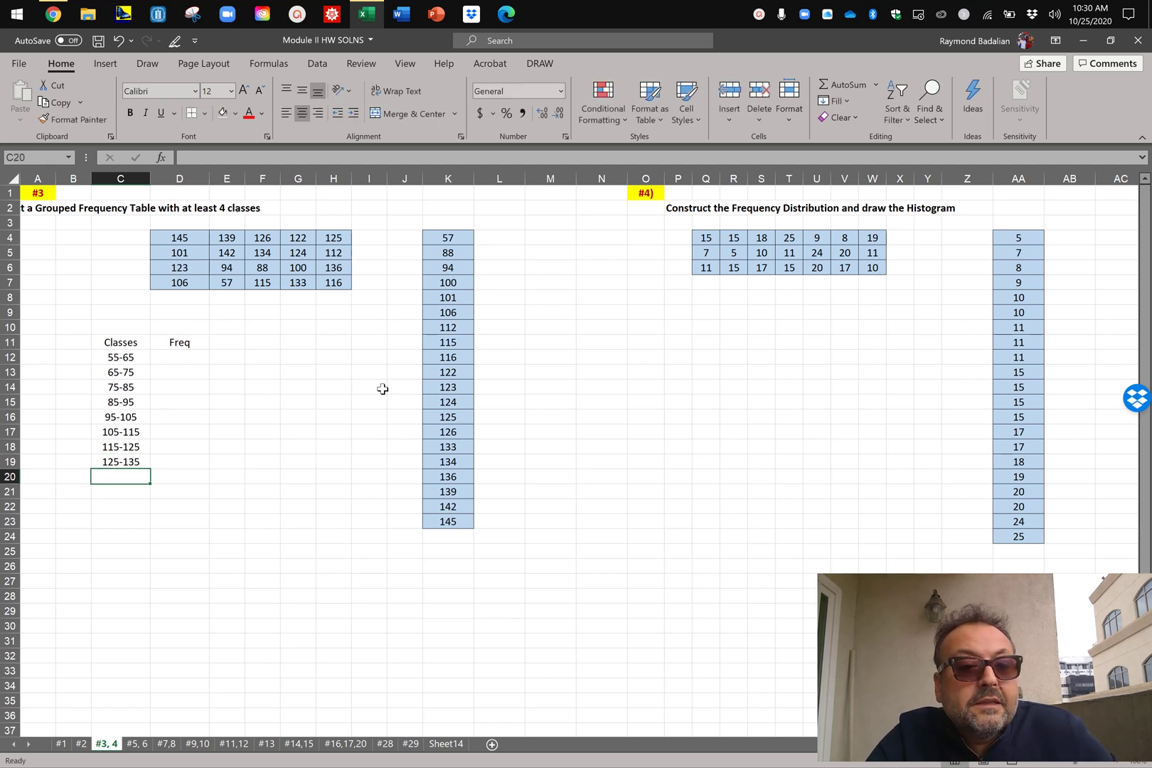
Clear the old width-10 class labels from C12:C19.
drag(107, 360, 115, 435)
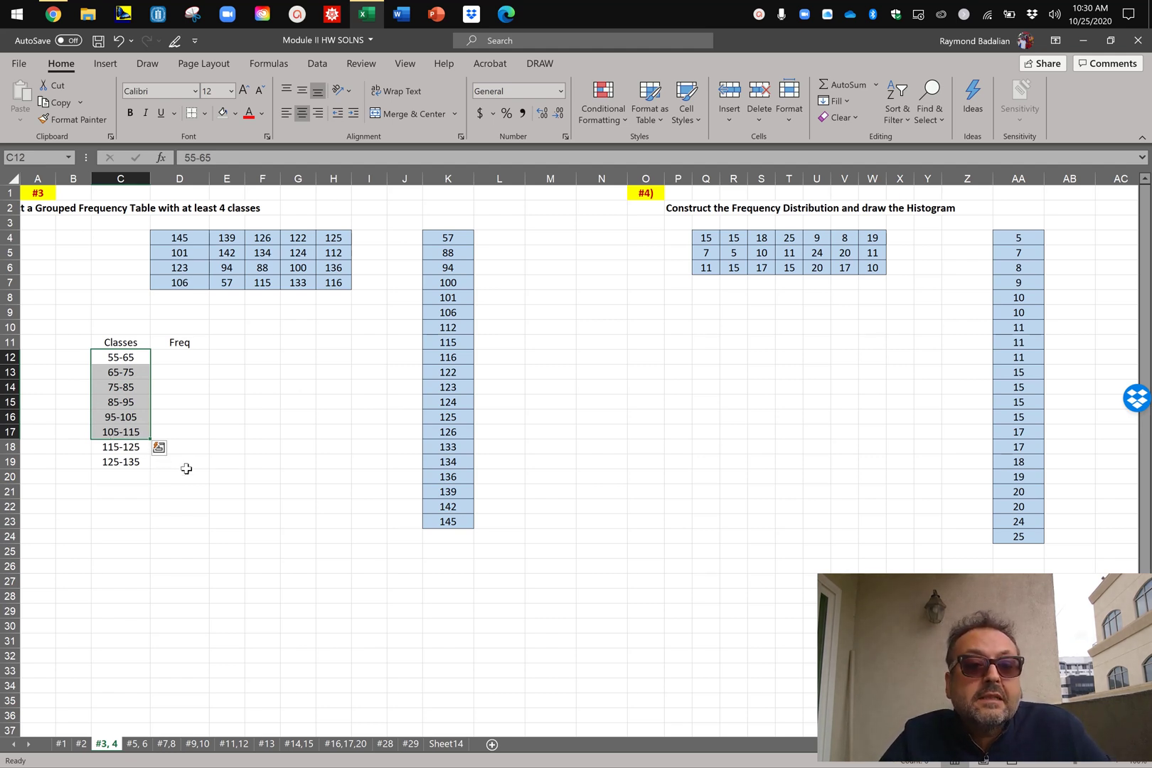
click(121, 359)
drag(130, 392, 134, 464)
key(Delete)
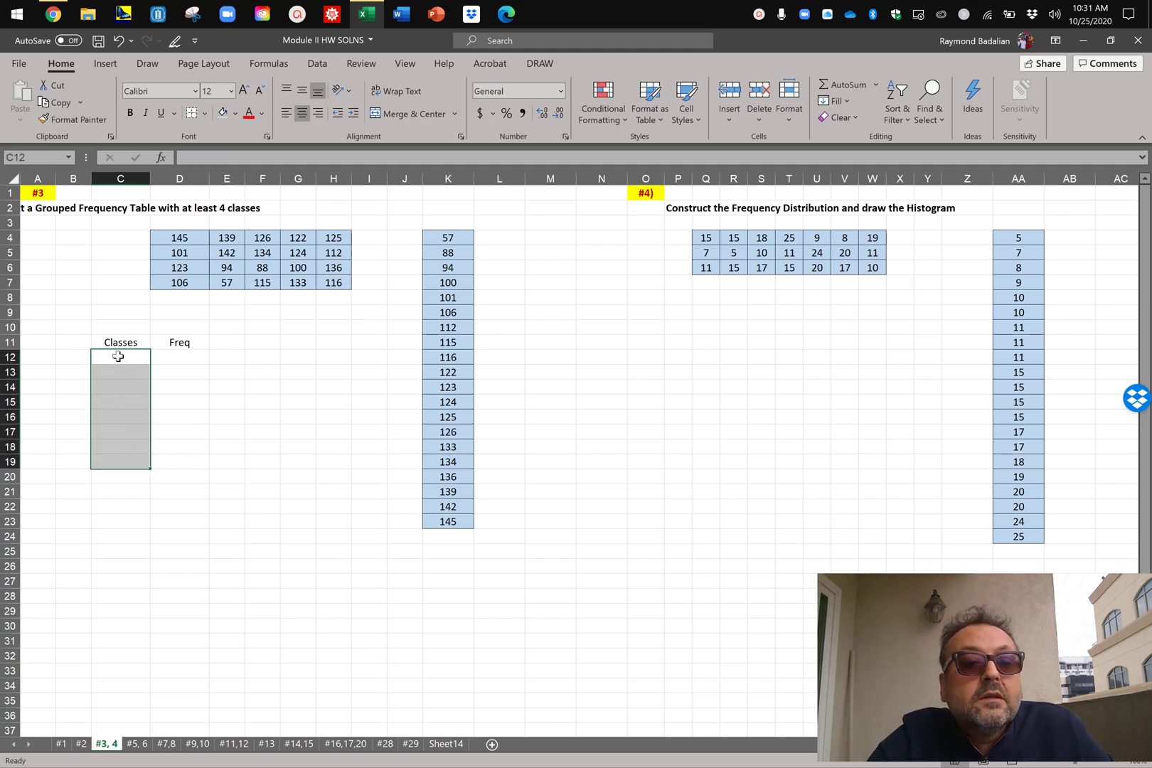
Enter classes 55-75, 75-95, 95-115, 115-135 and 135-155 in C12:C16.
click(118, 356)
text(5)
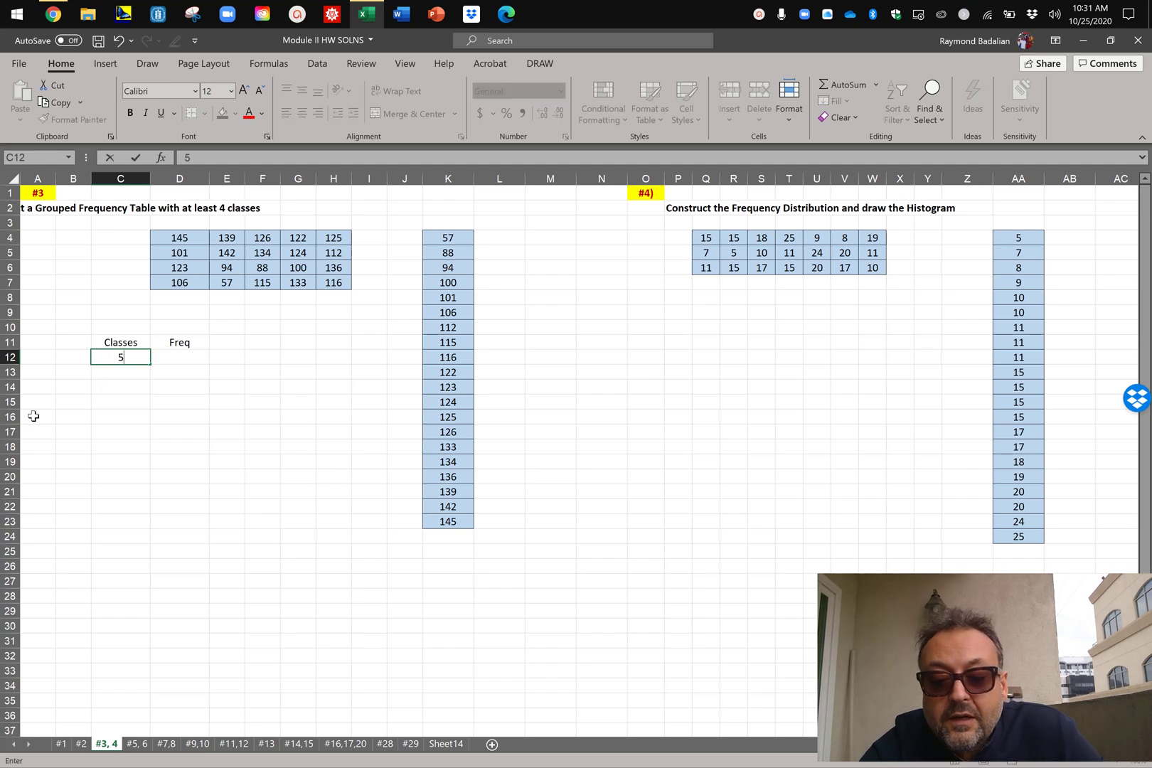
text(5-75)
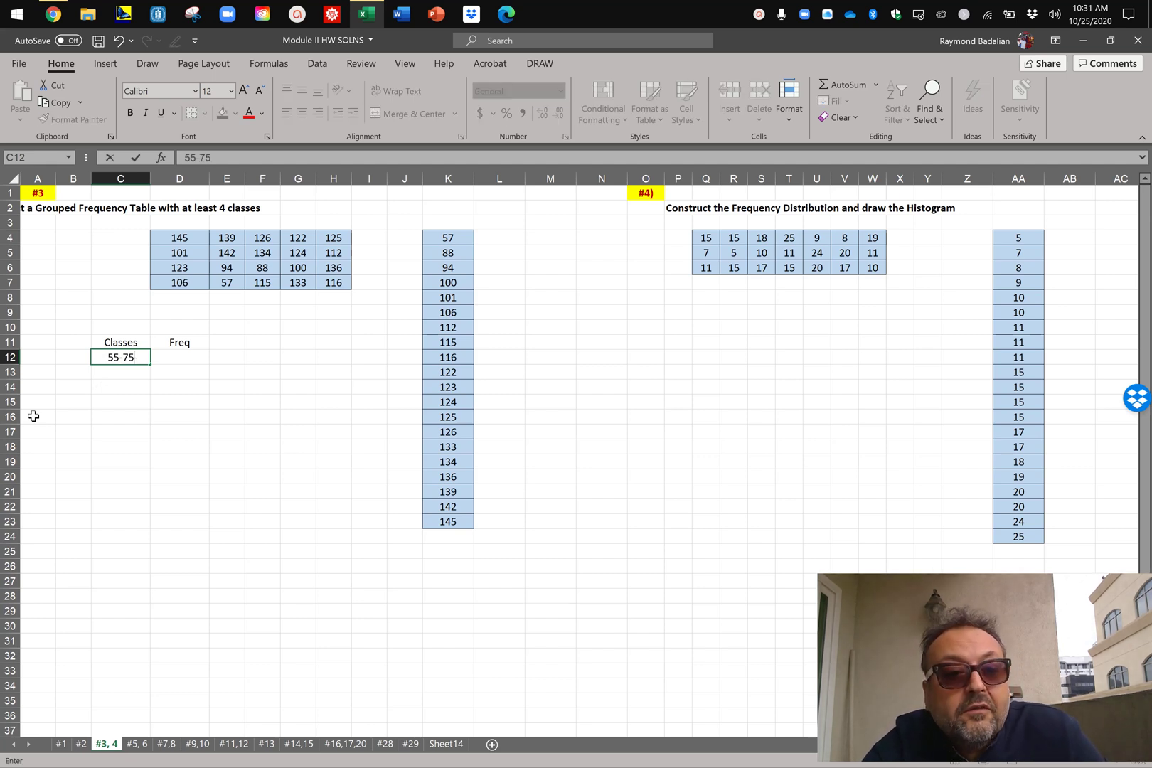
key(Return)
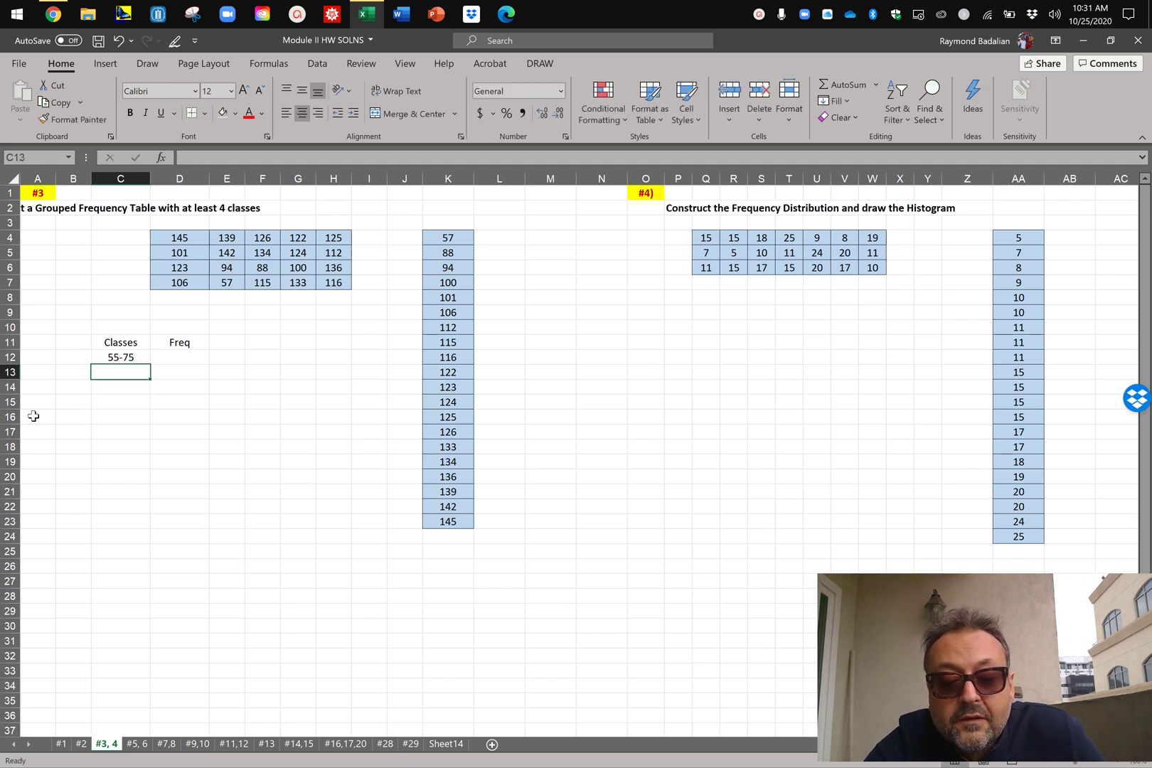
text(75-)
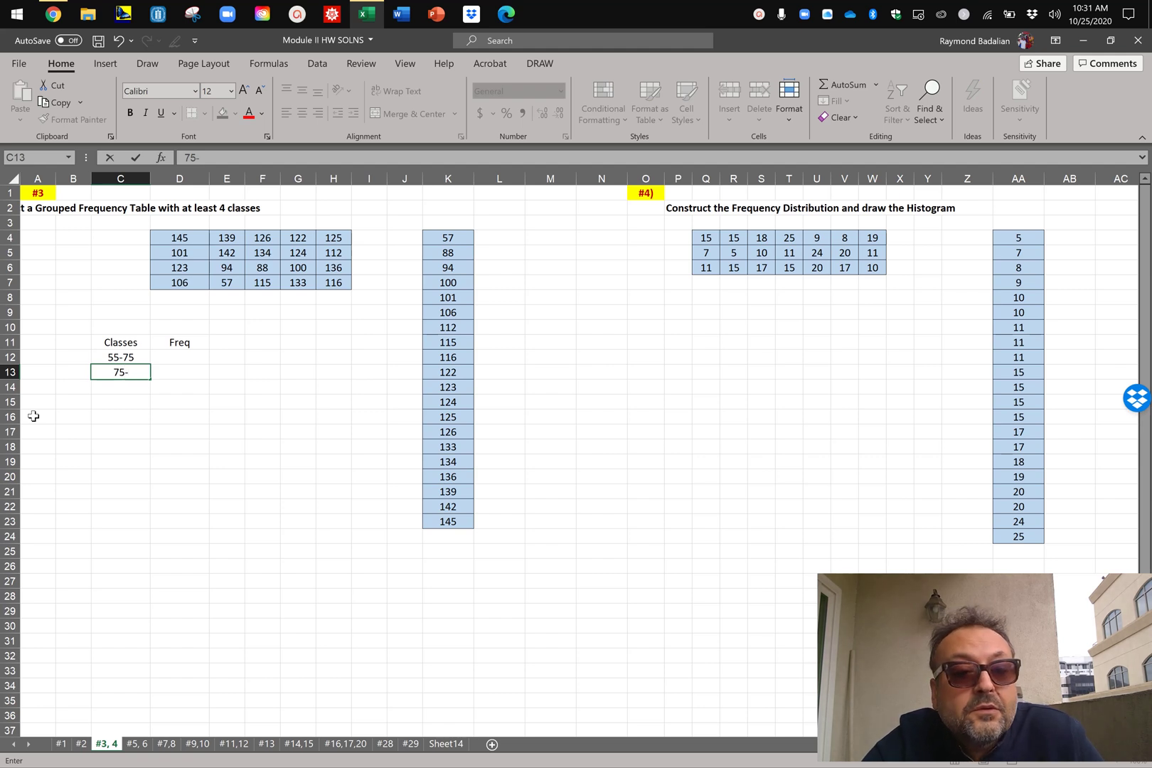
text(95)
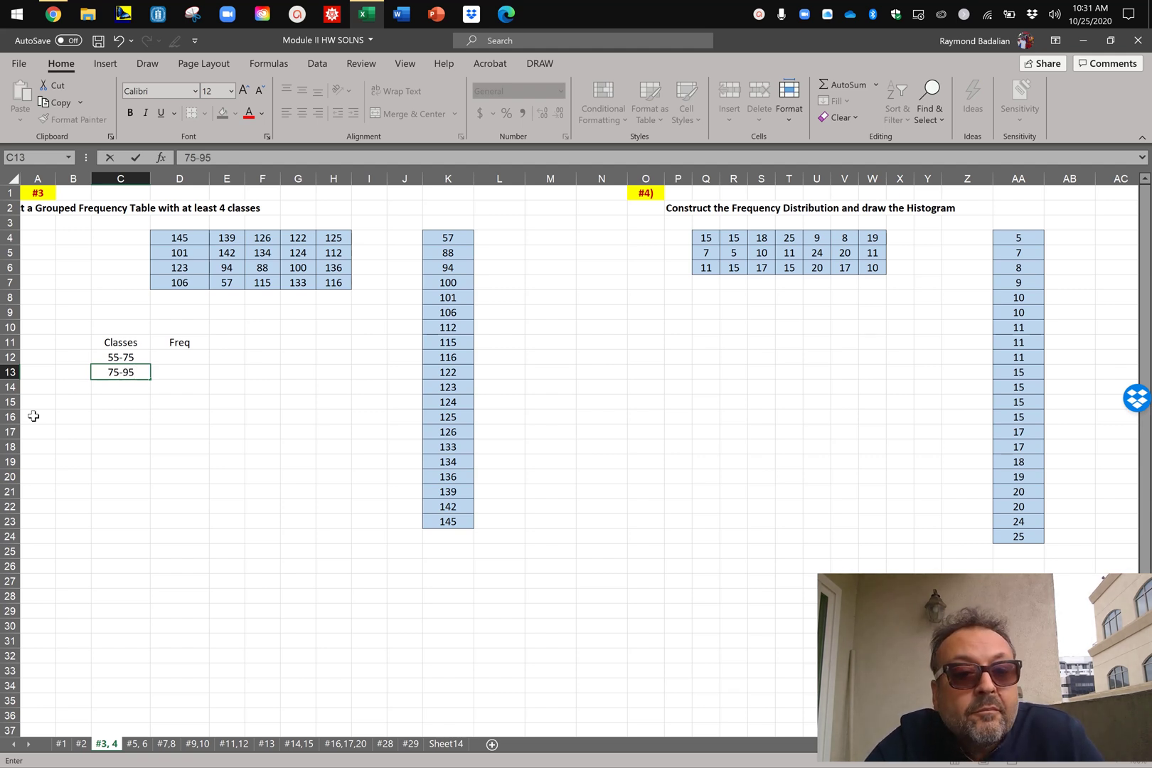
key(Return)
text(95)
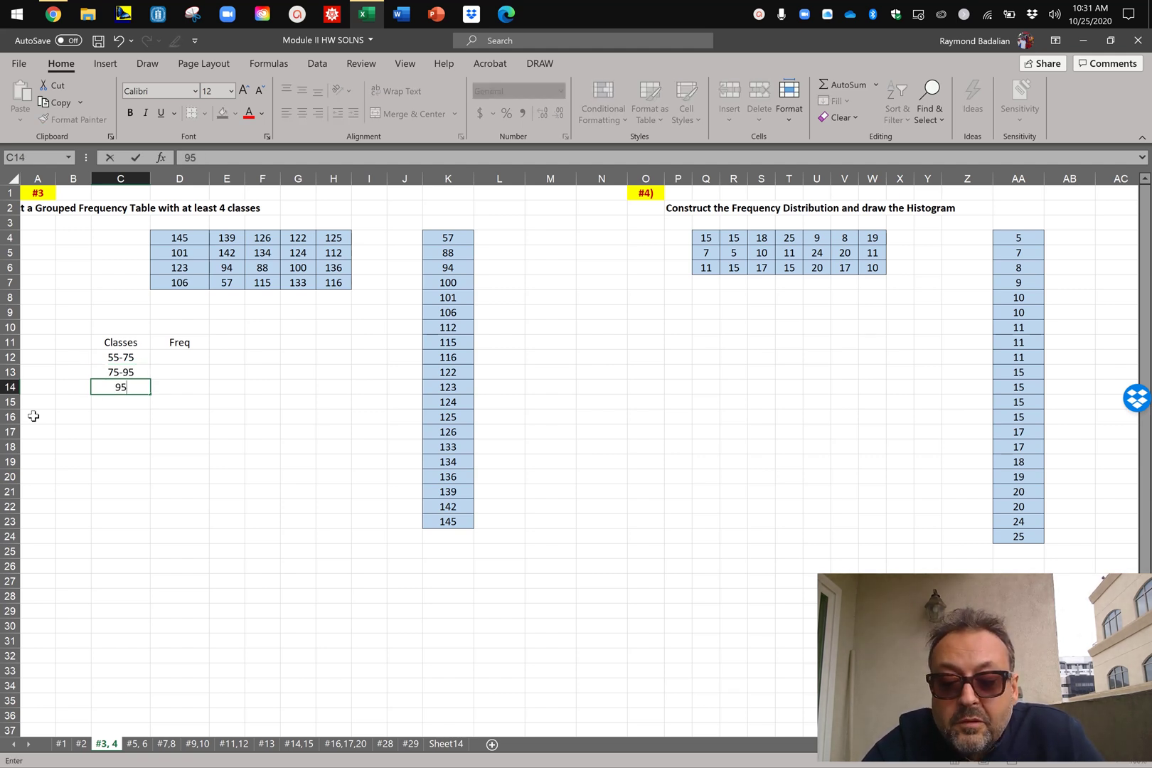
text(-115)
key(Return)
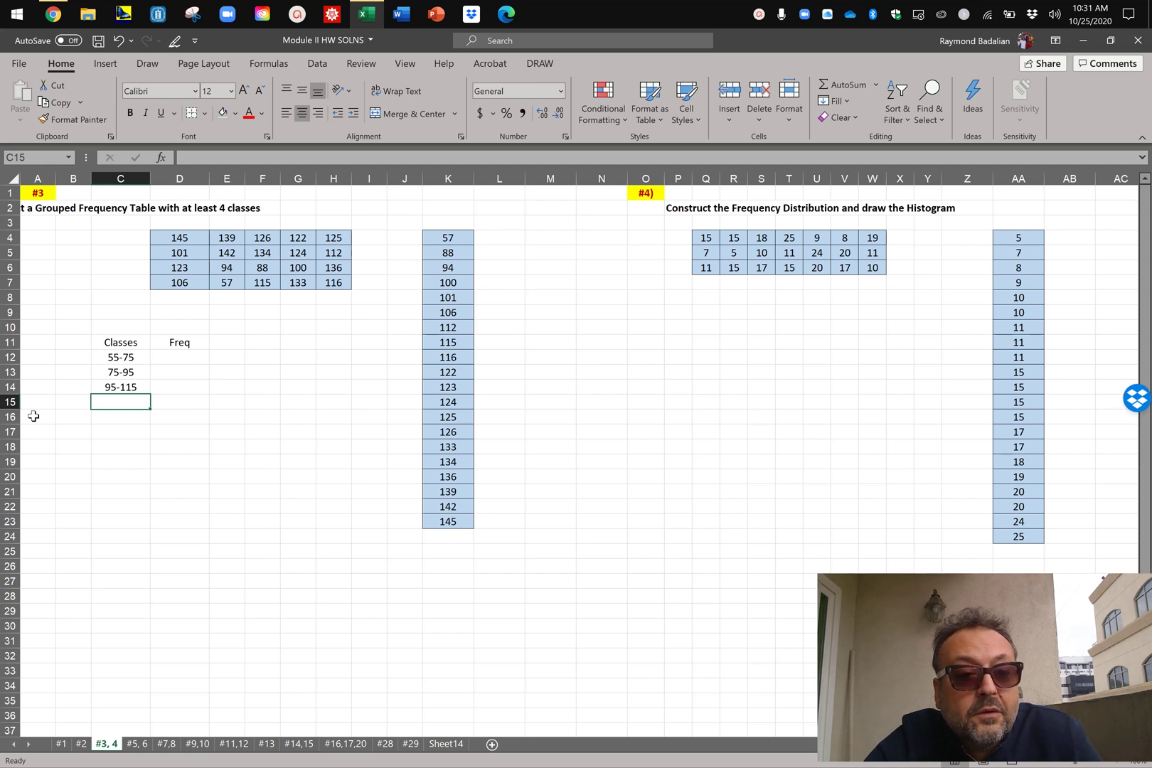
text(115-)
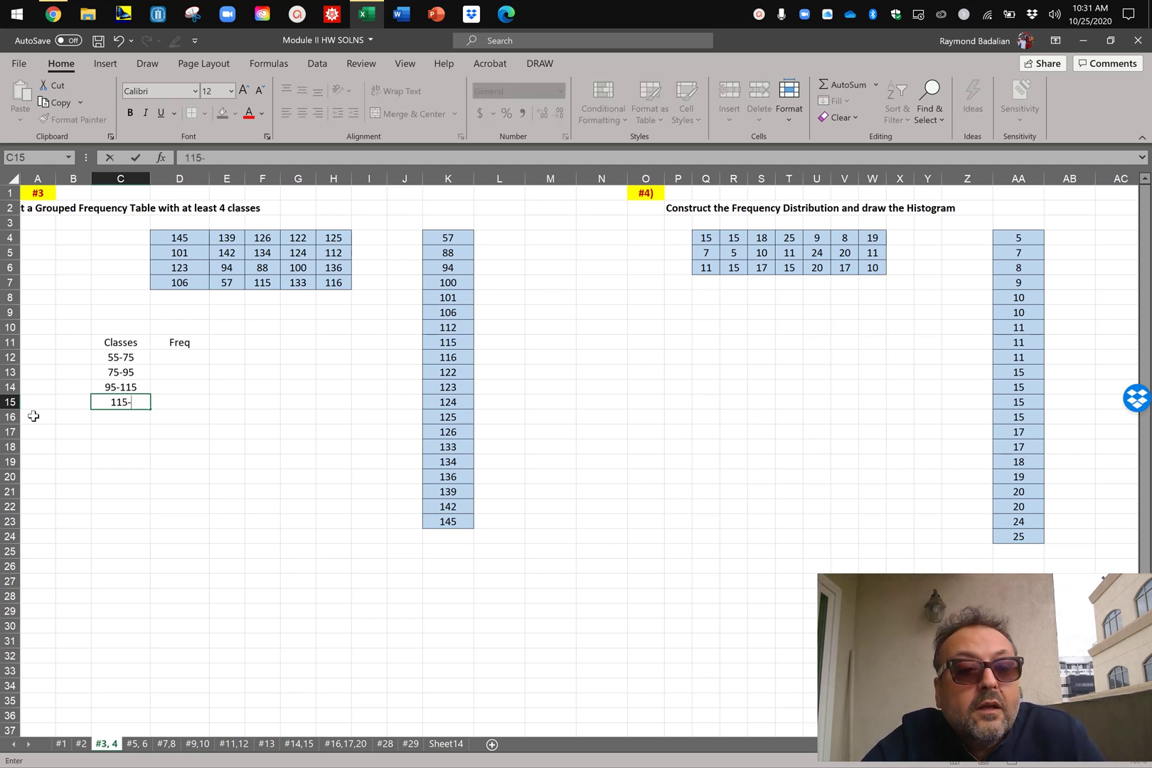
text(135)
key(Return)
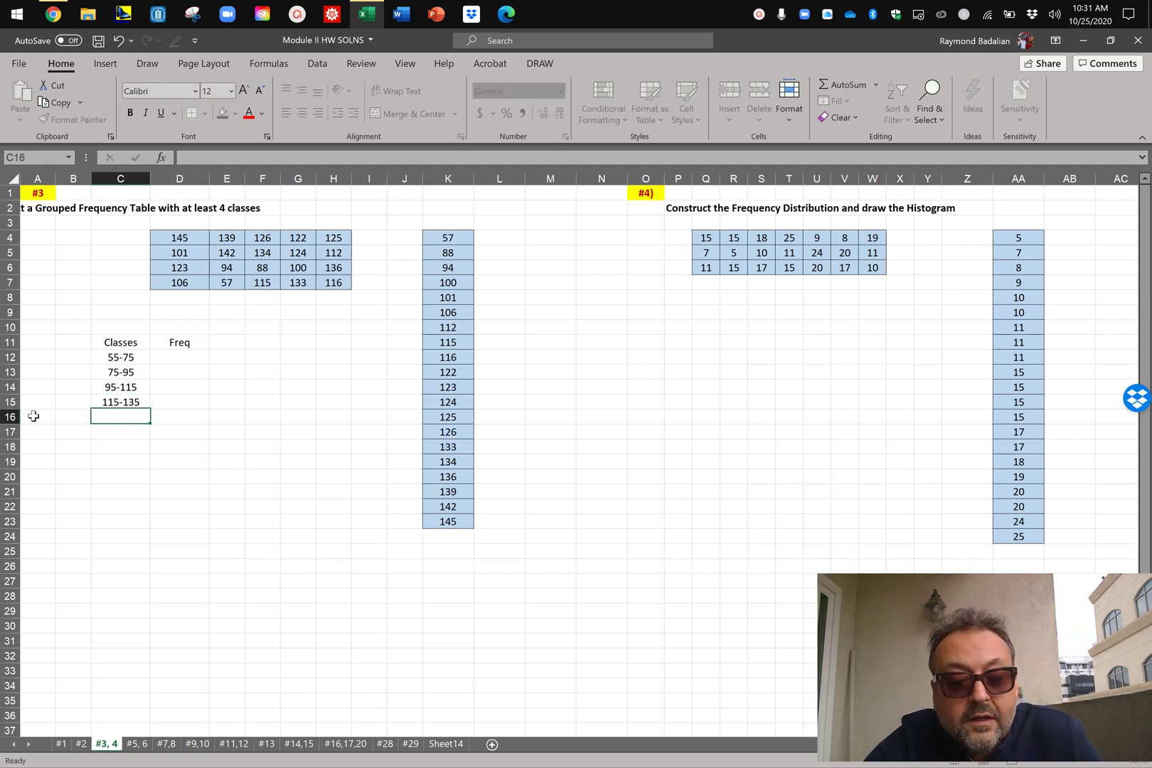
text(135)
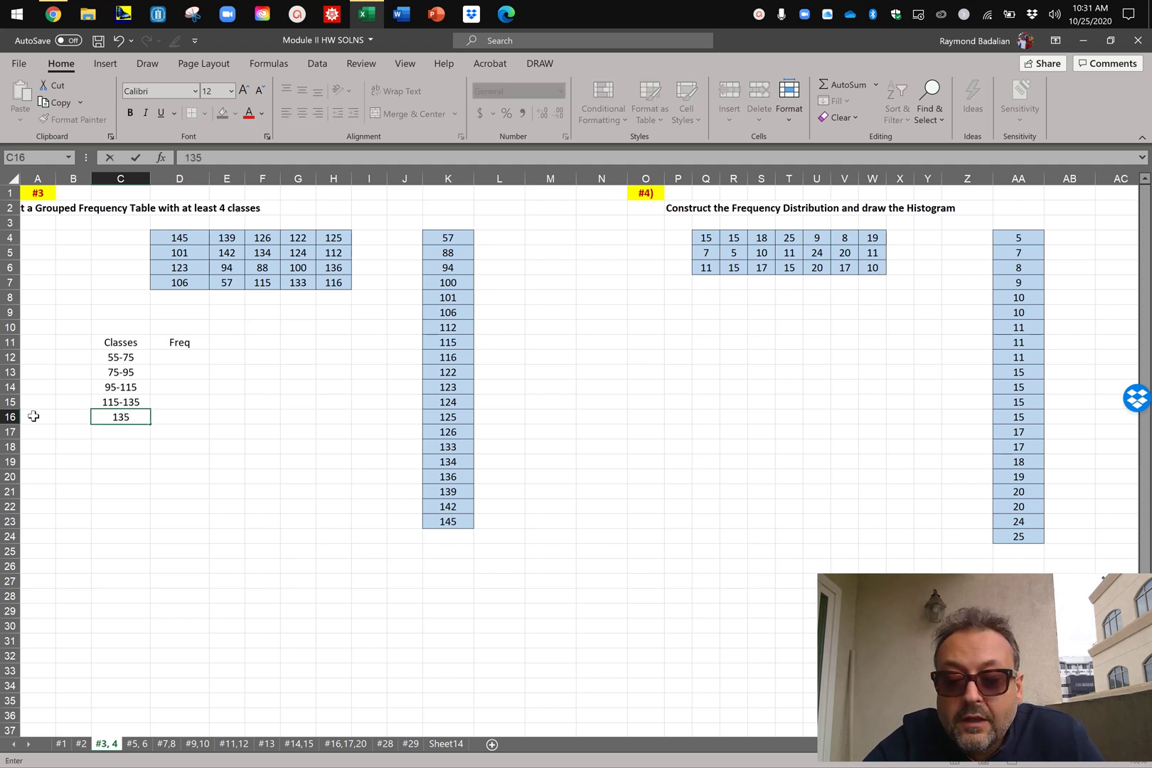
text(-155)
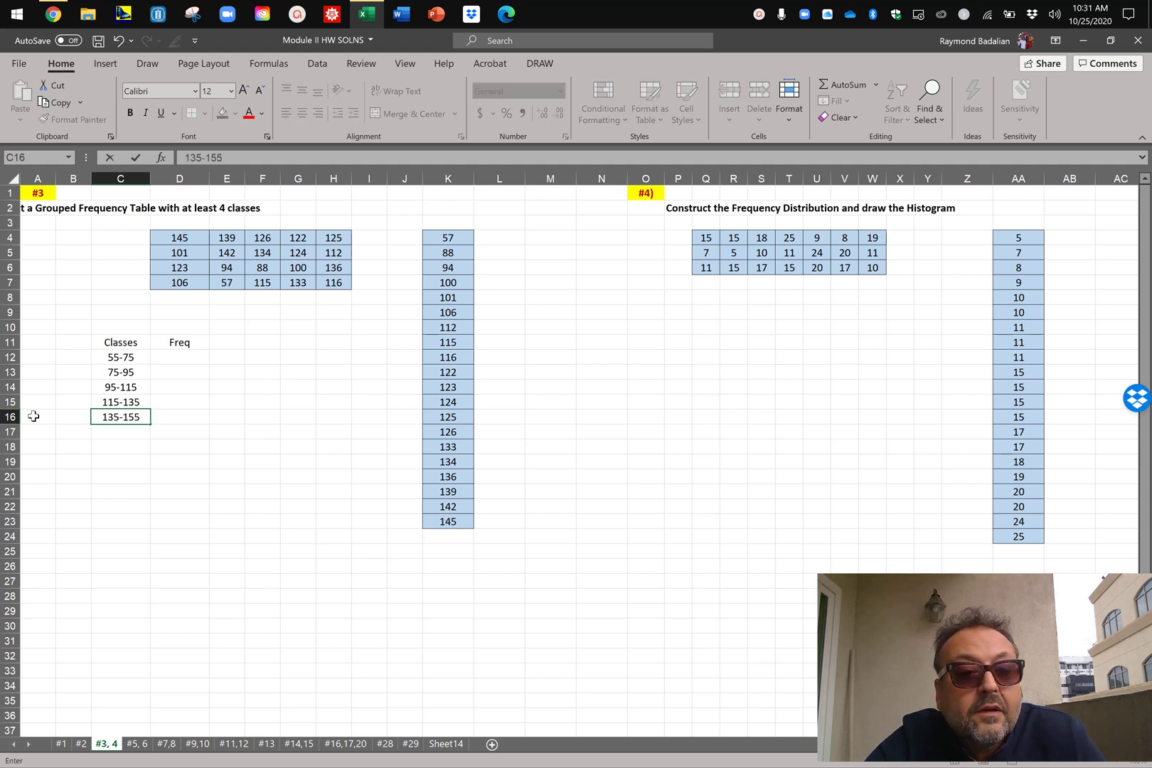
key(Return)
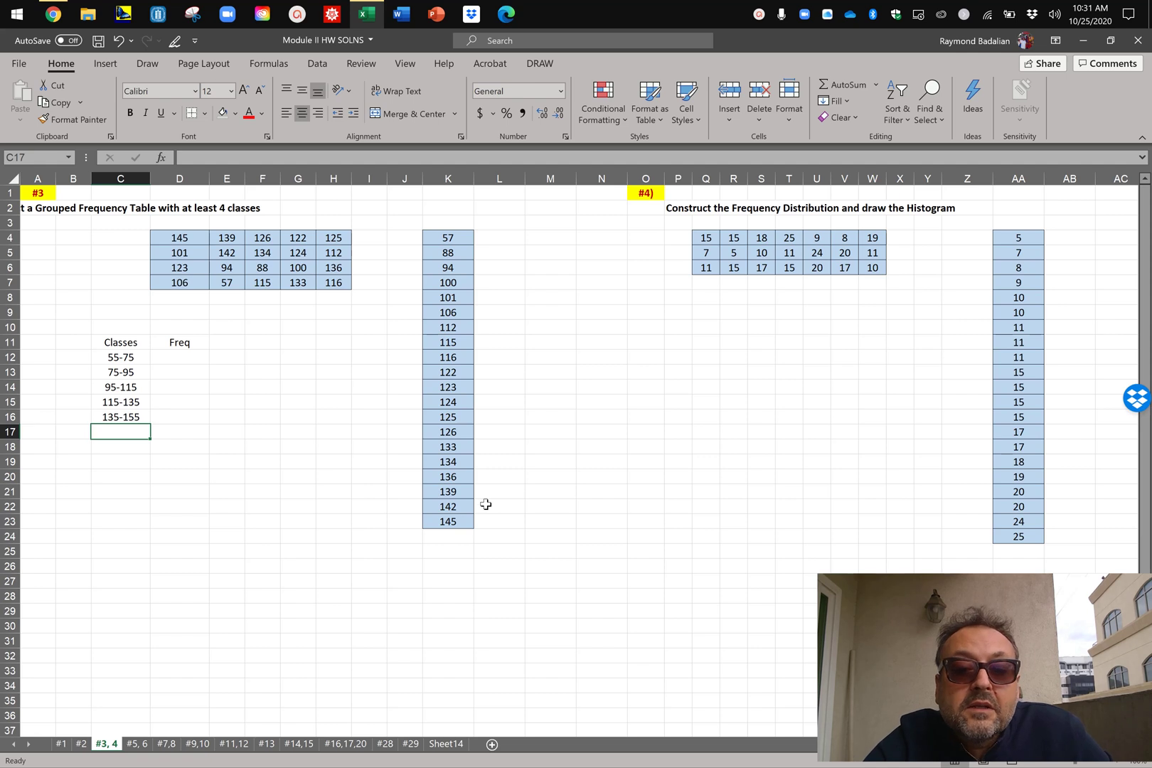
Check the maximum value 145, then type limits 55-74 in F12 and 75-94 in F13.
click(448, 523)
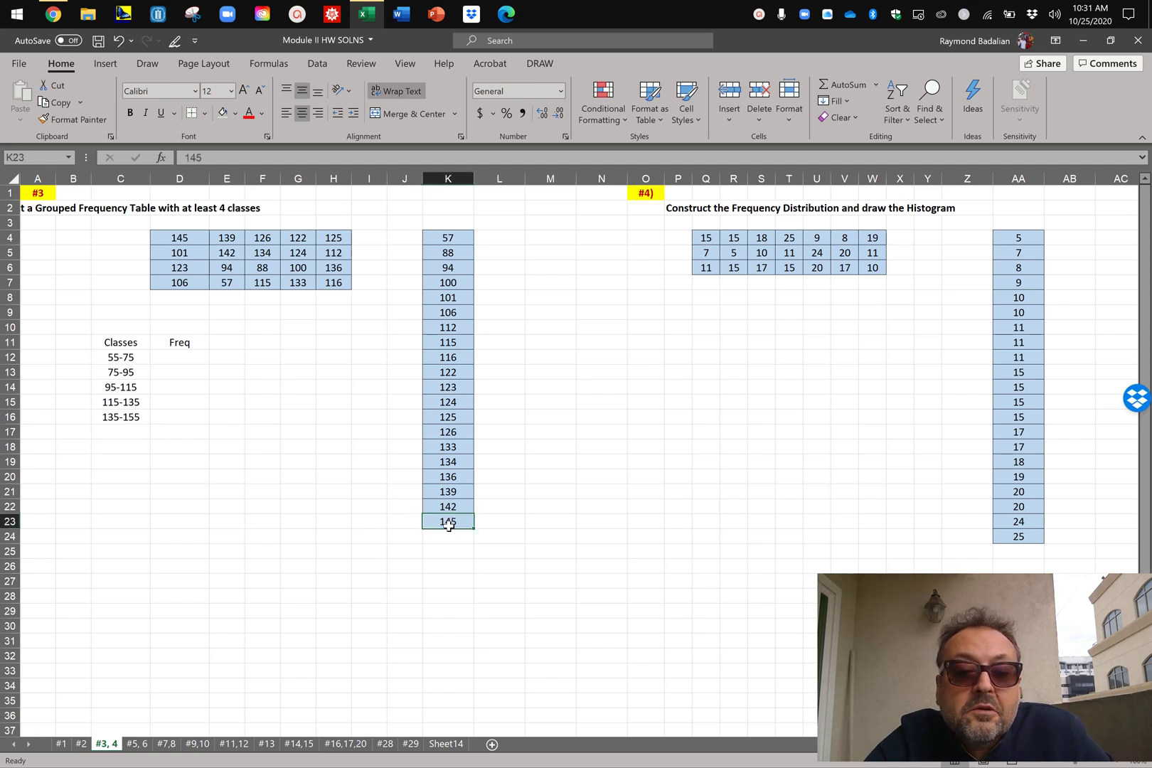
click(125, 419)
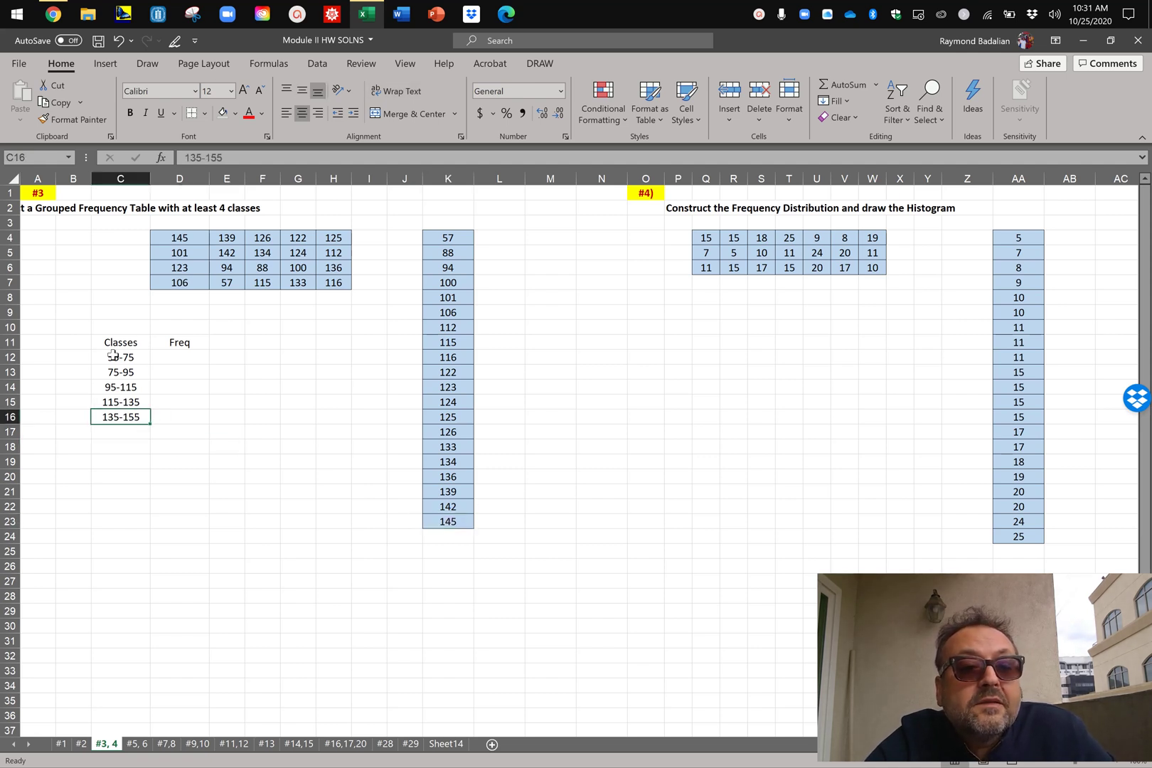
drag(113, 355, 118, 418)
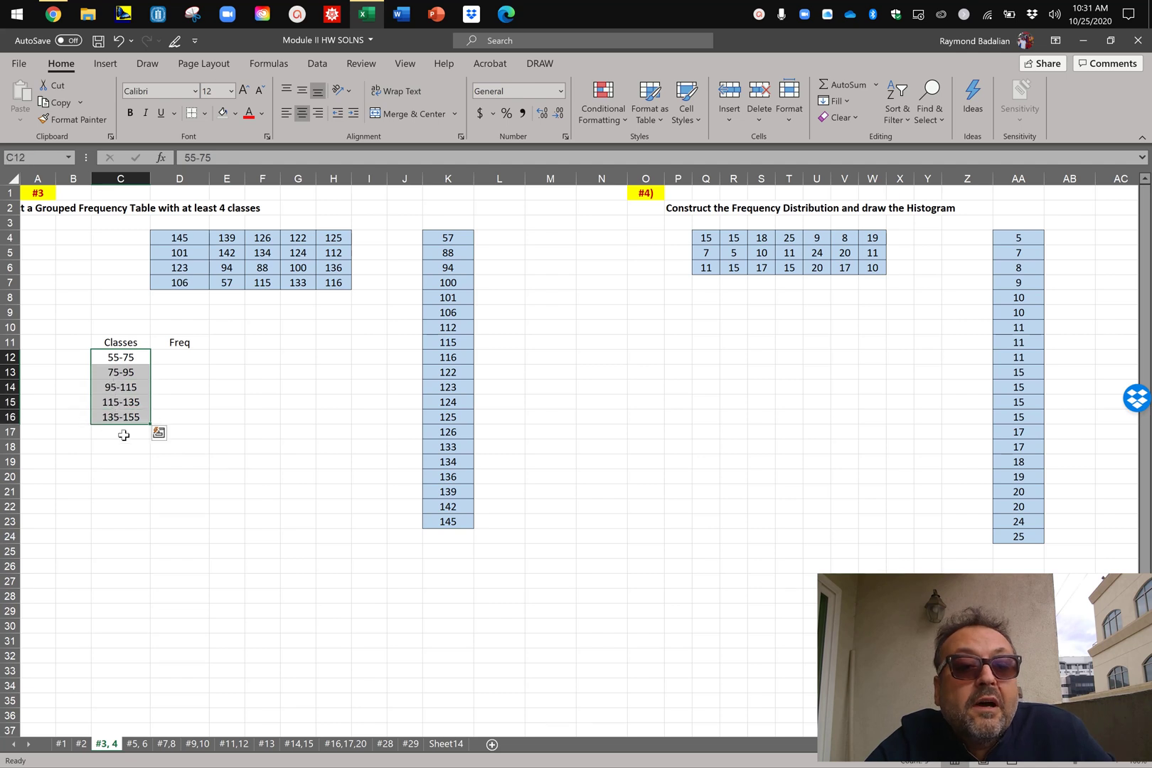
click(164, 357)
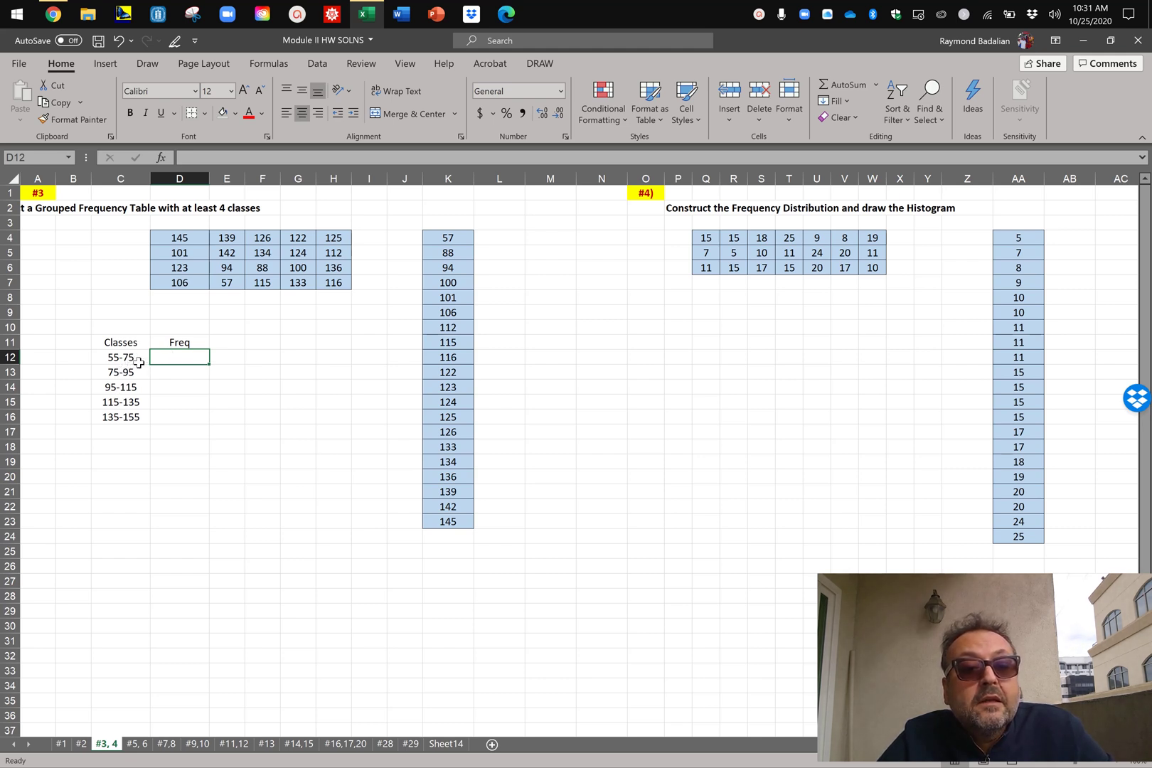
click(258, 358)
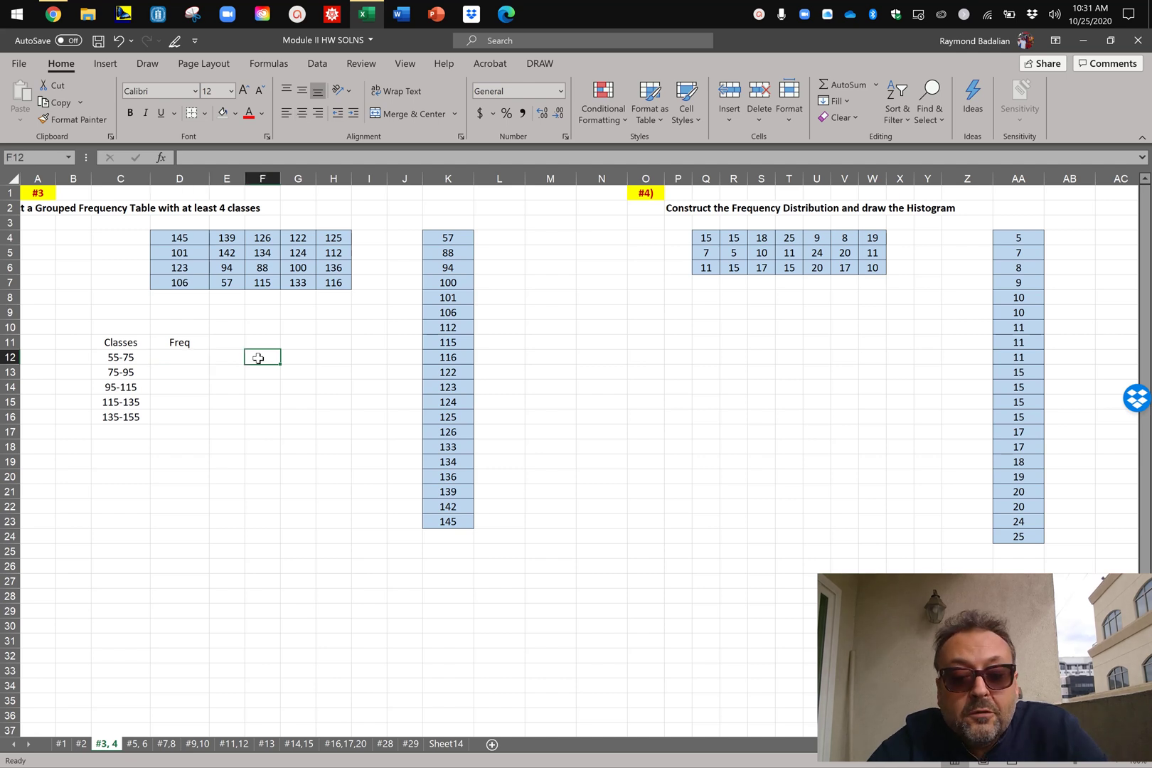
text(55-)
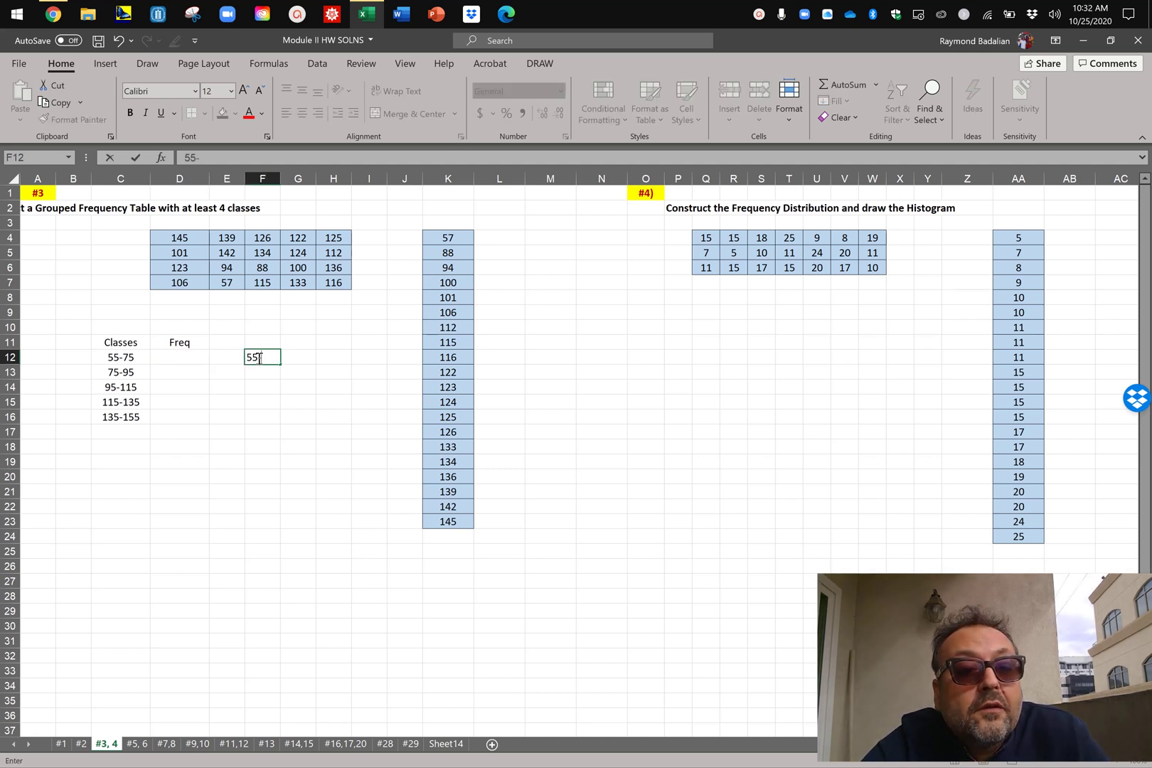
text(74)
key(Return)
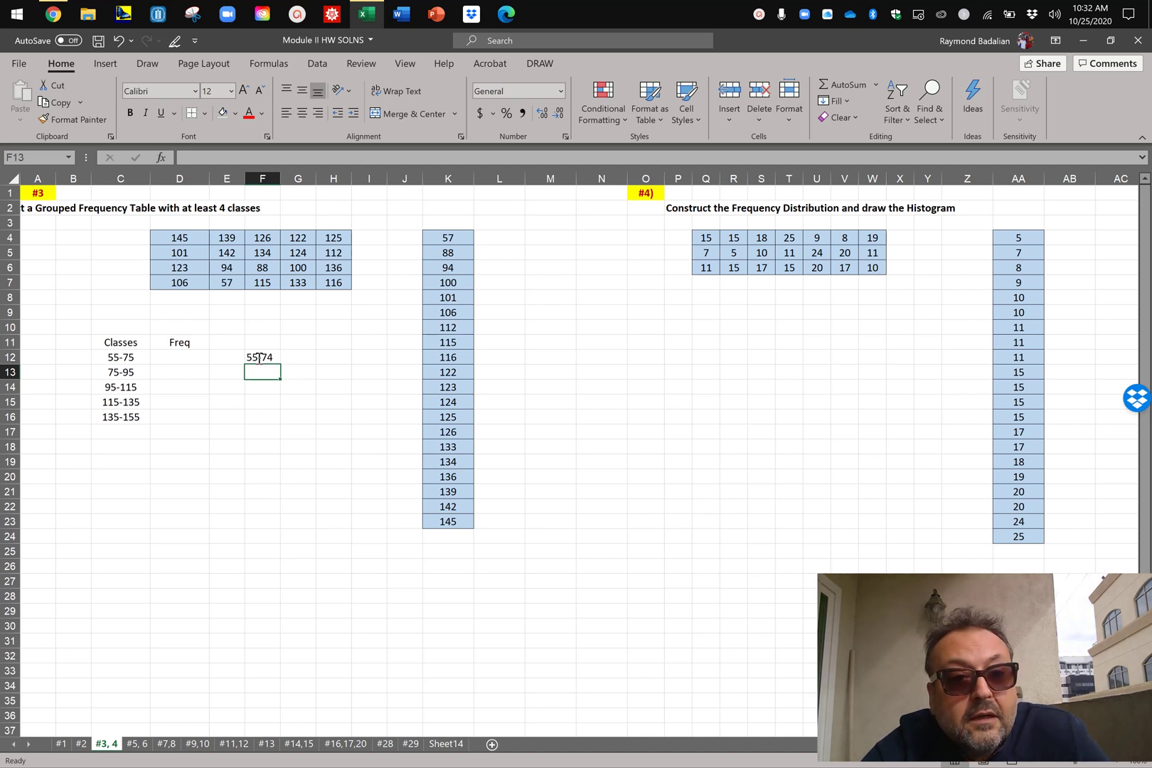
text(75-)
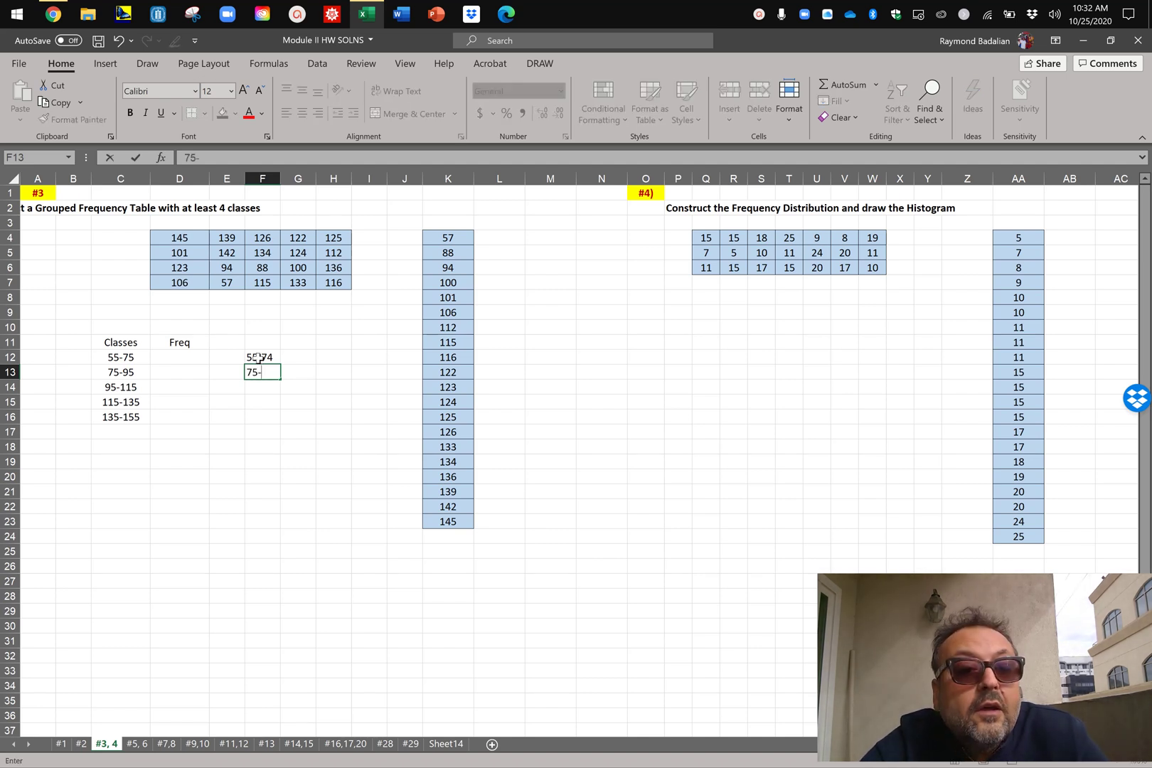
text(9)
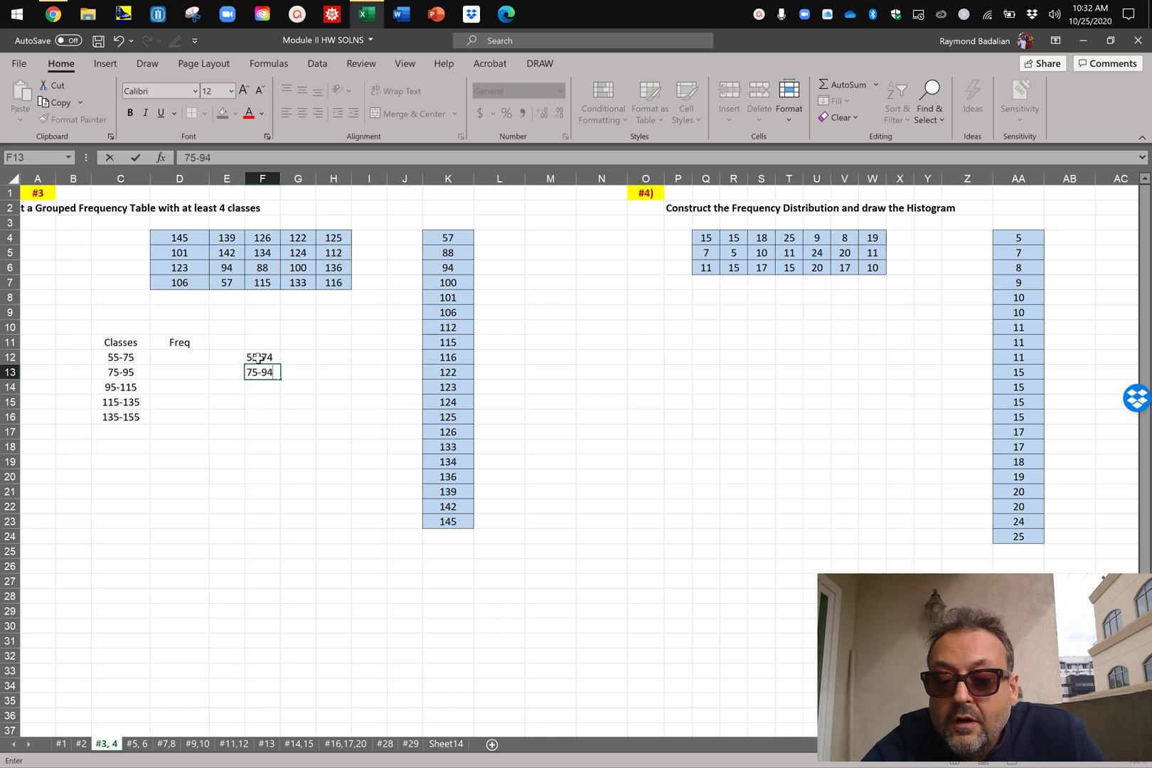
text(4)
key(Return)
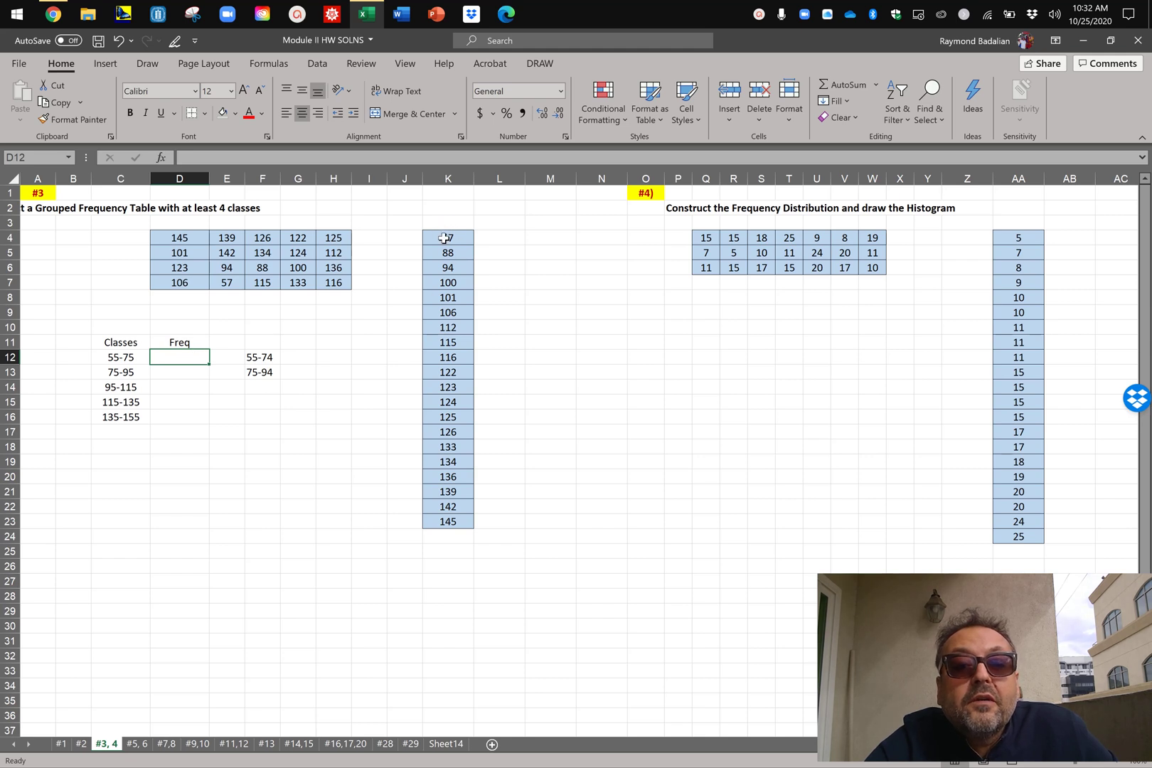
Shade the value 57 yellow and enter frequency 1 for 55-75 in D12.
mouse_move(444, 239)
mouse_down()
mouse_move(444, 252)
mouse_move(427, 251)
mouse_move(428, 240)
mouse_up()
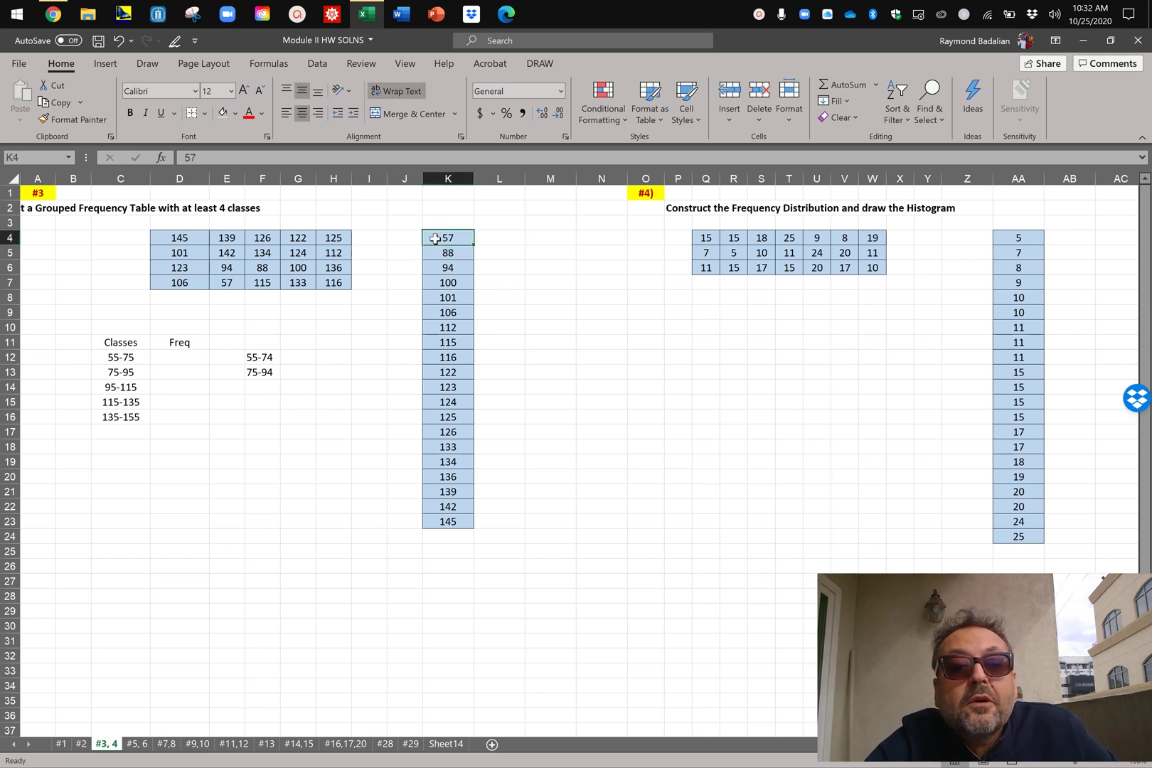
click(234, 115)
click(261, 246)
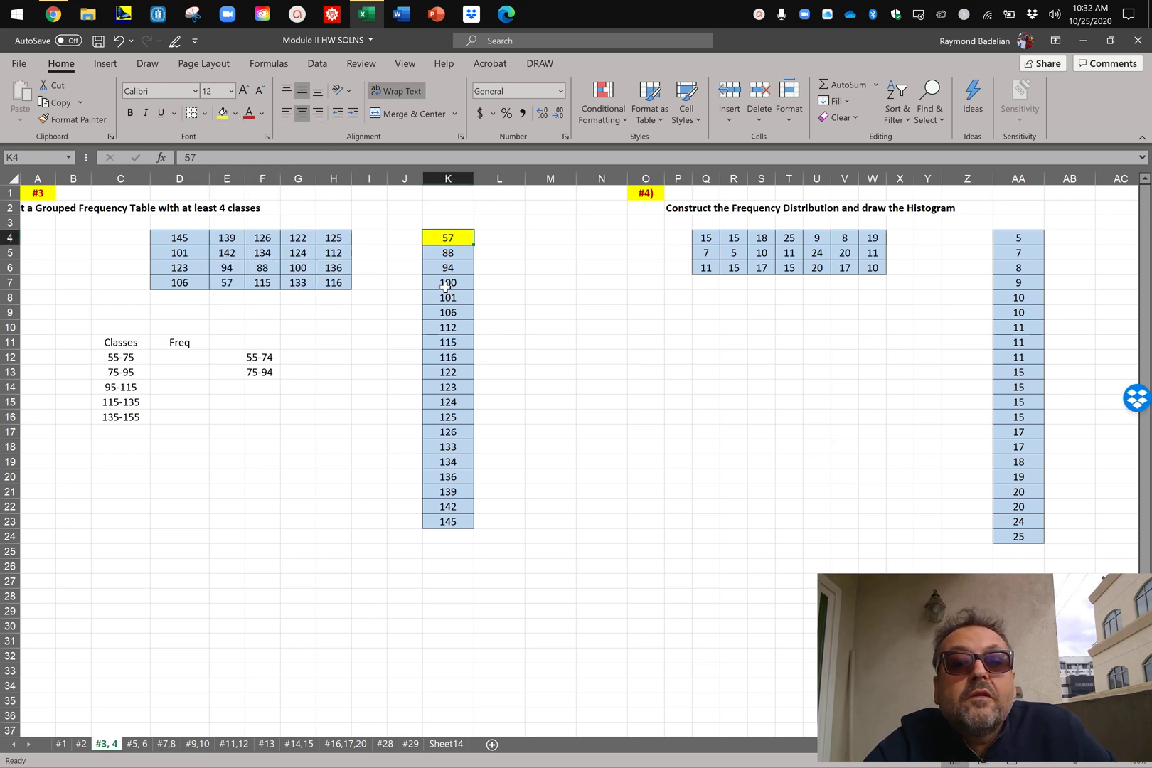
scroll(442, 285, down, 4)
scroll(448, 270, up, 4)
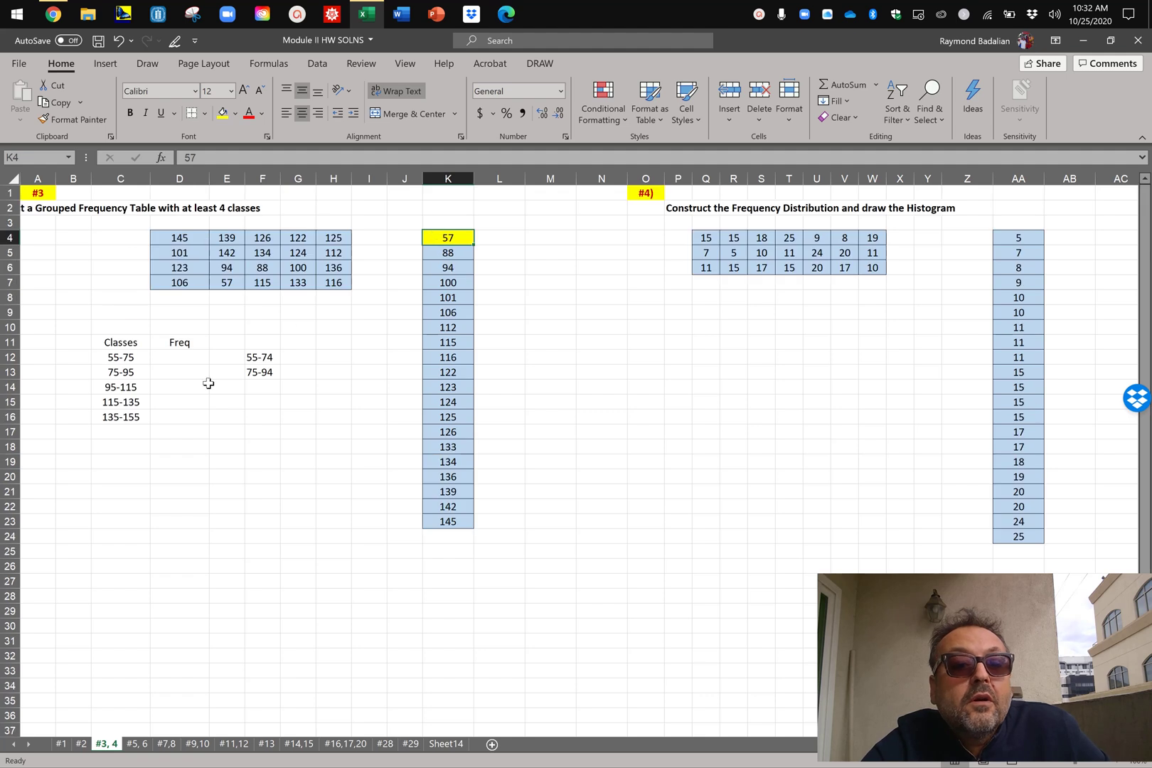
click(163, 357)
text(1)
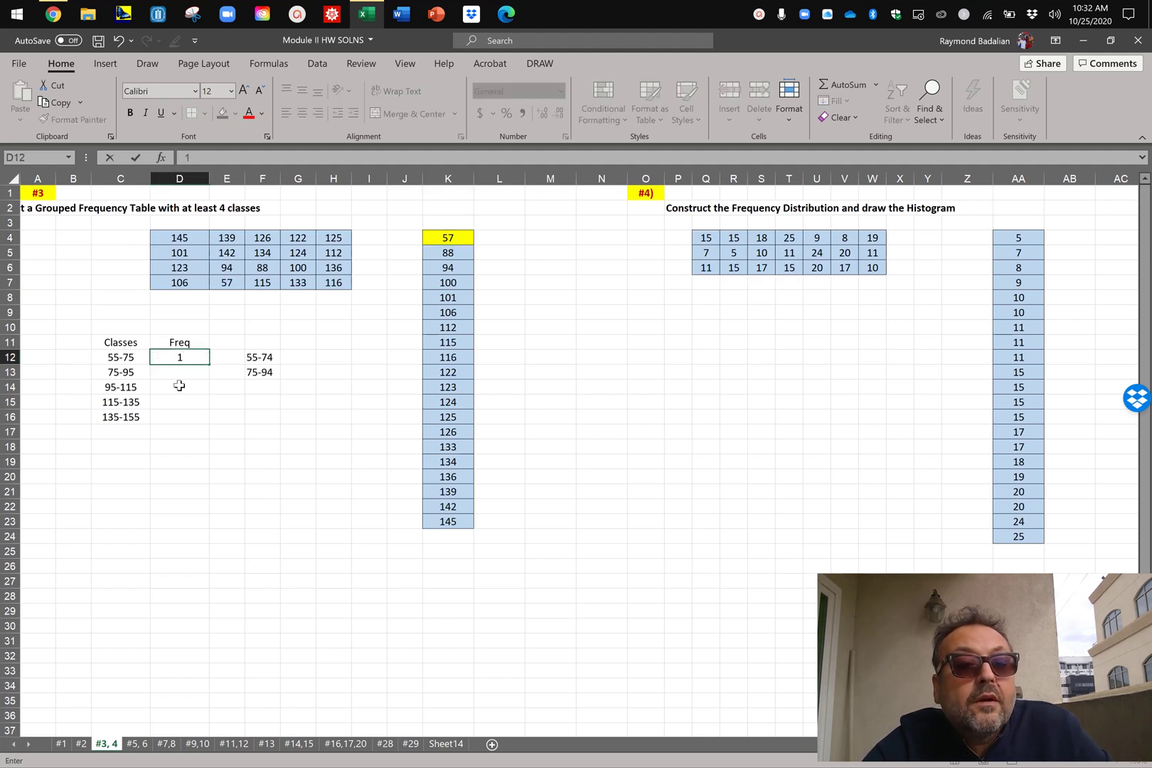
click(179, 372)
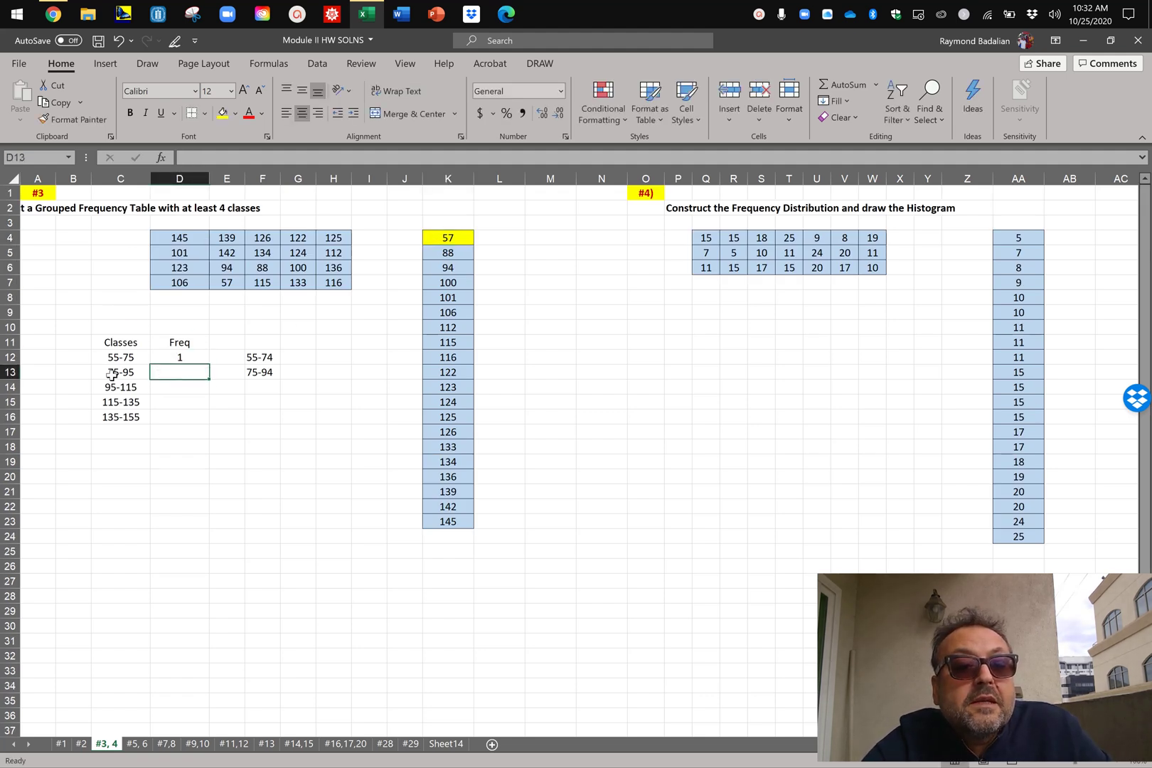
Shade values 88 and 94 grey and enter frequency 2 for 75-95 in D13.
click(450, 253)
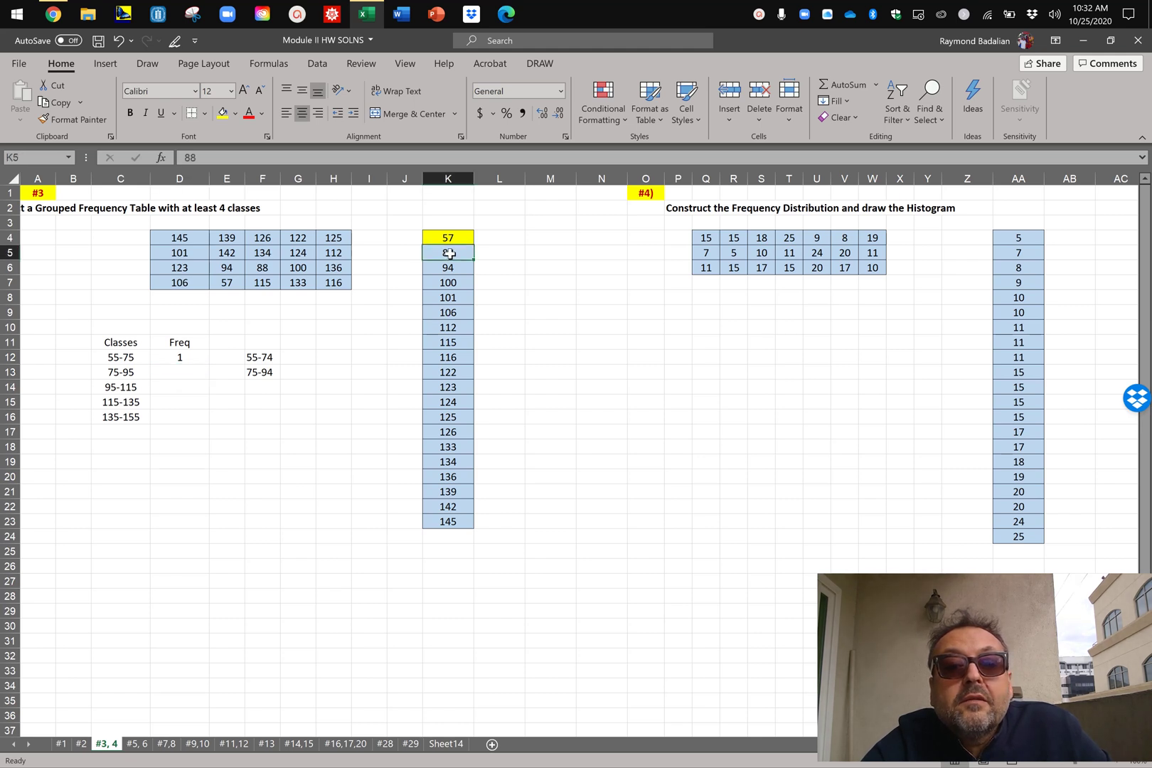
drag(449, 258, 448, 269)
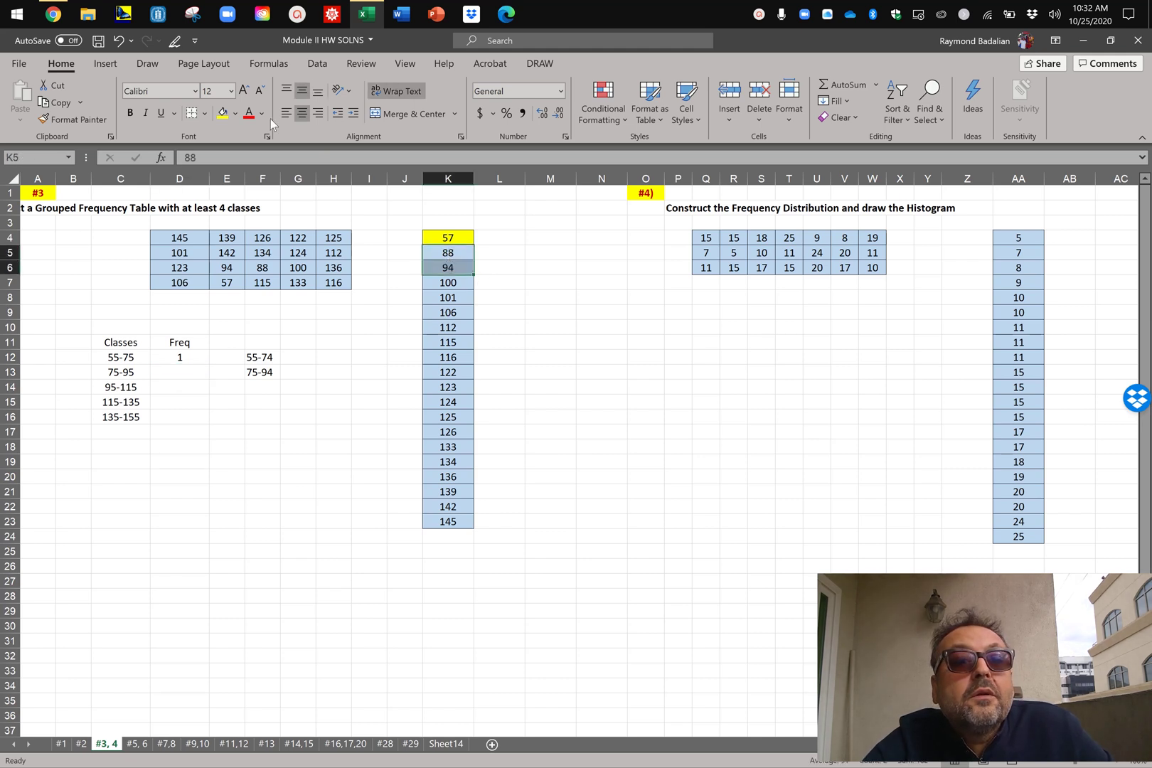
click(235, 113)
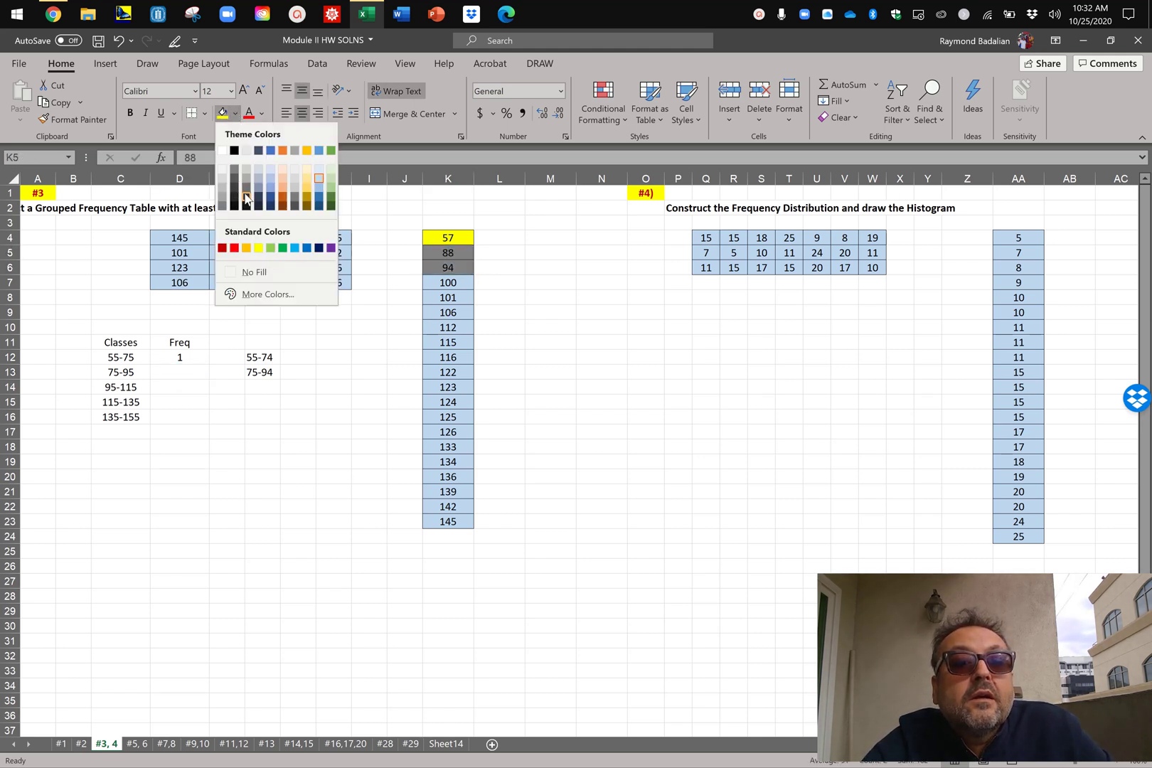
click(245, 179)
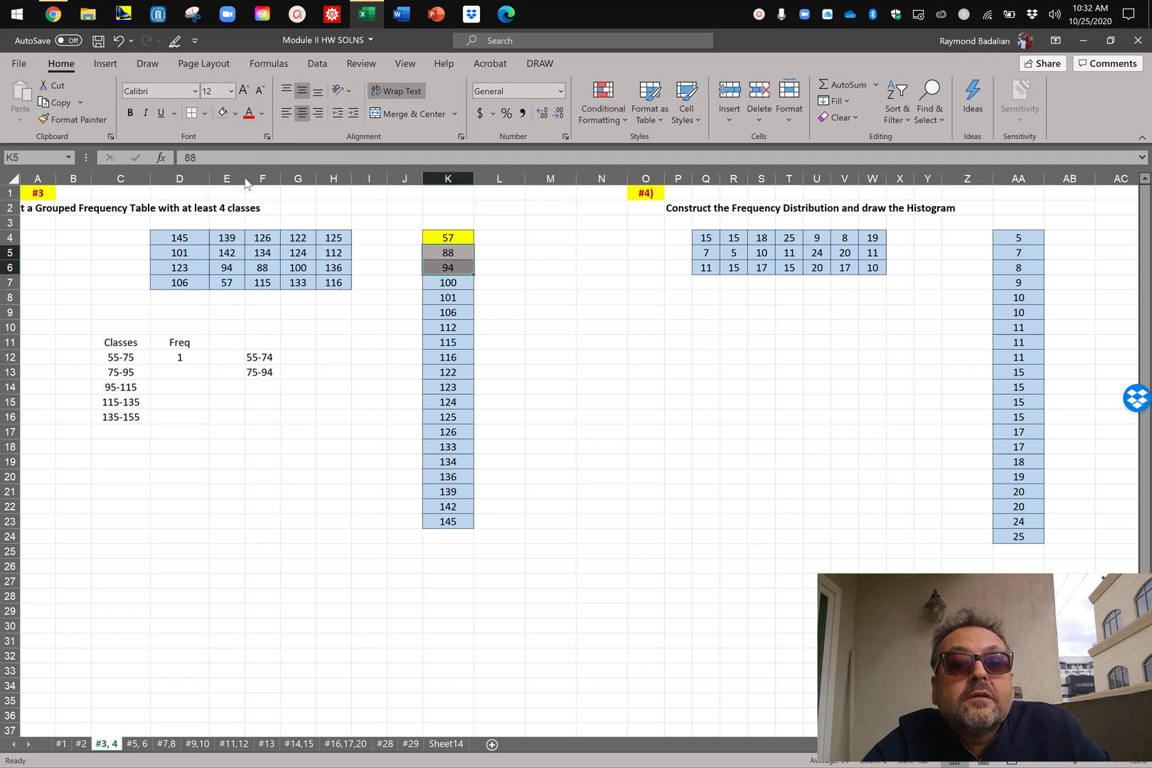
click(185, 373)
text(2)
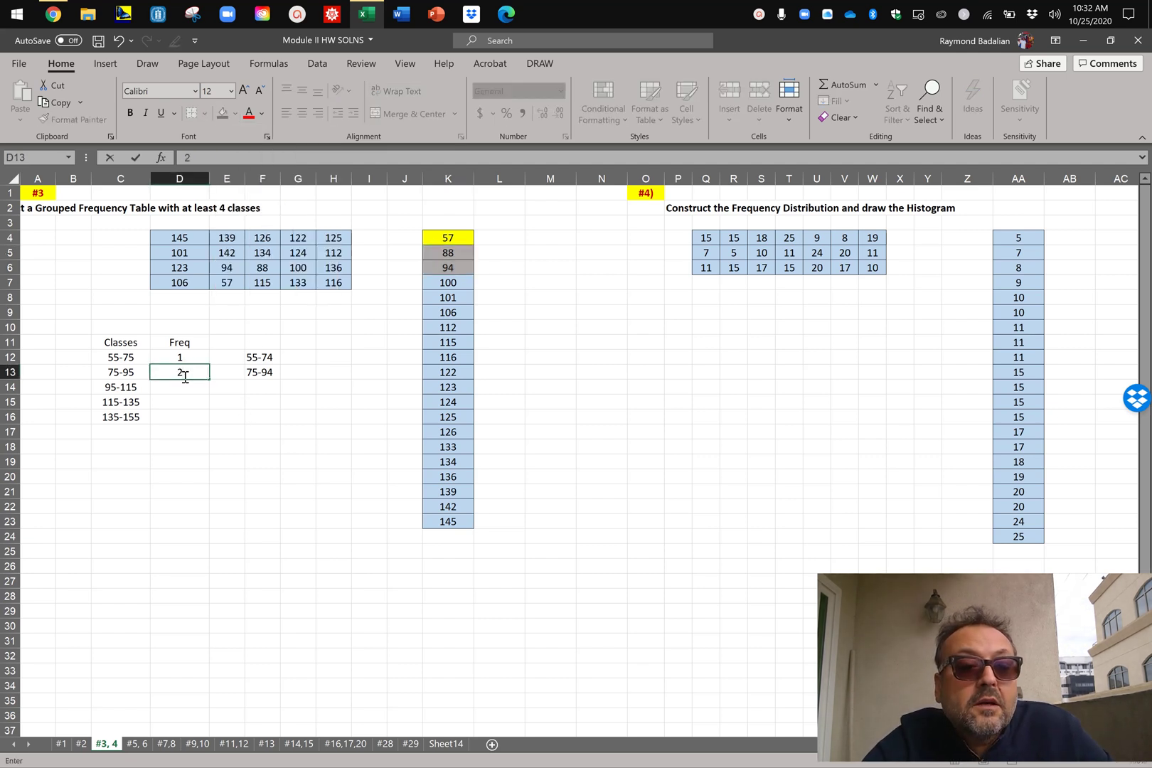
key(Return)
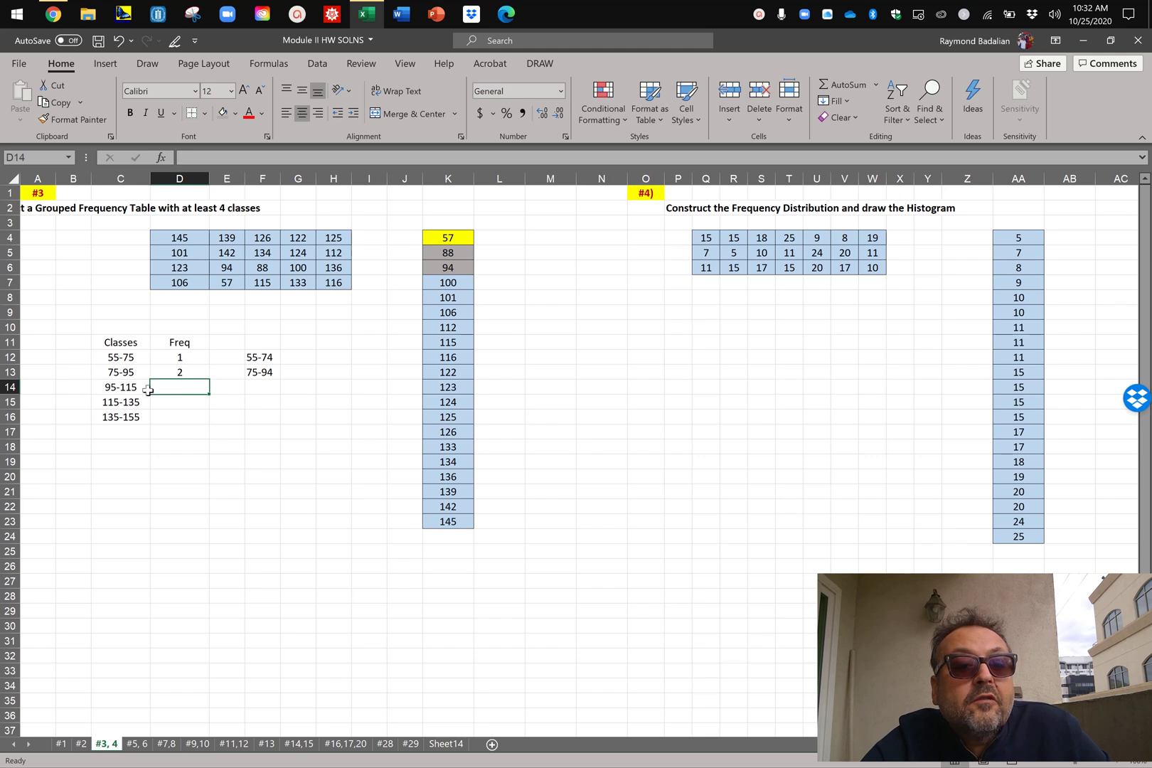
Fill values 100–115 in K7:K11 green and enter frequency 5 in D14.
click(445, 284)
drag(445, 284, 448, 340)
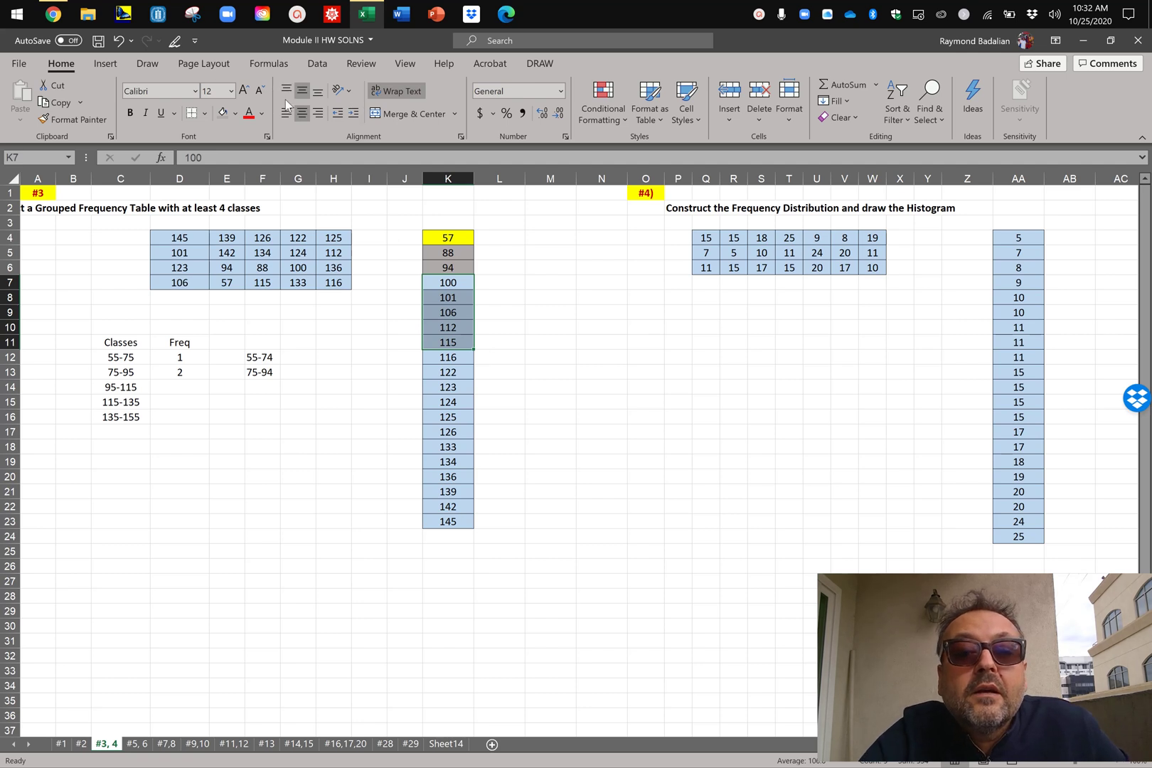
click(235, 113)
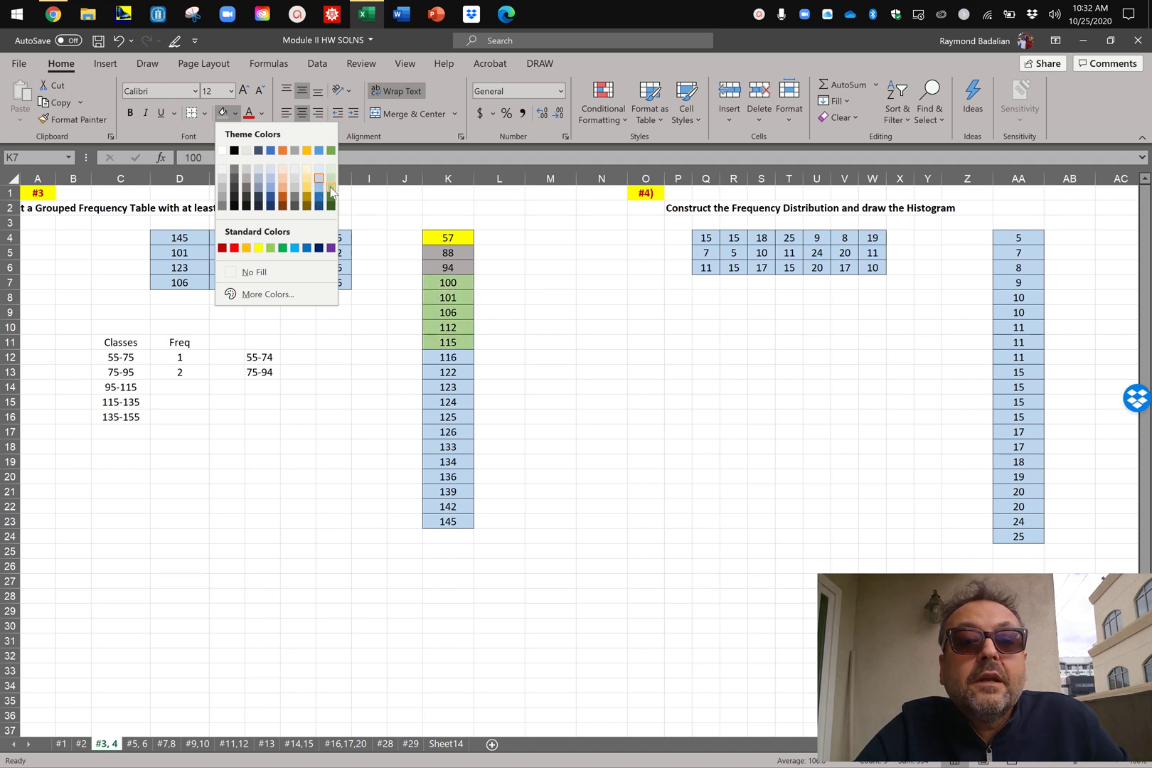
click(331, 194)
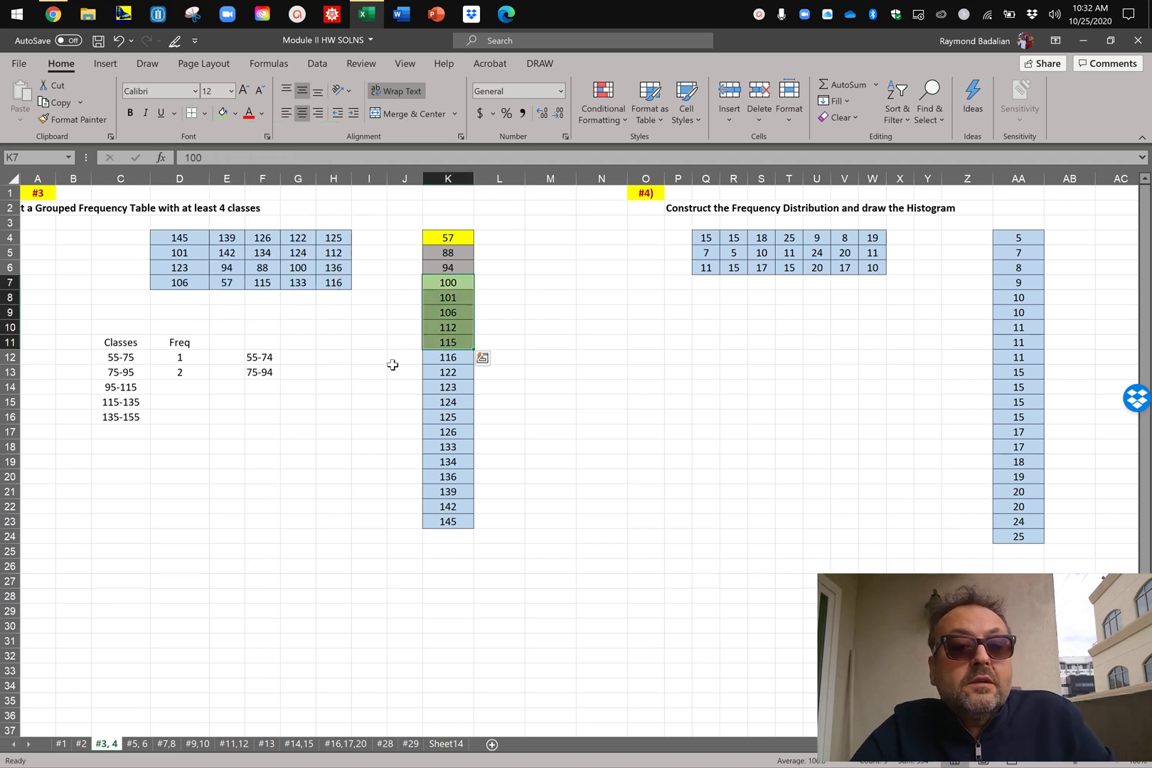
drag(440, 282, 443, 343)
click(182, 387)
text(5)
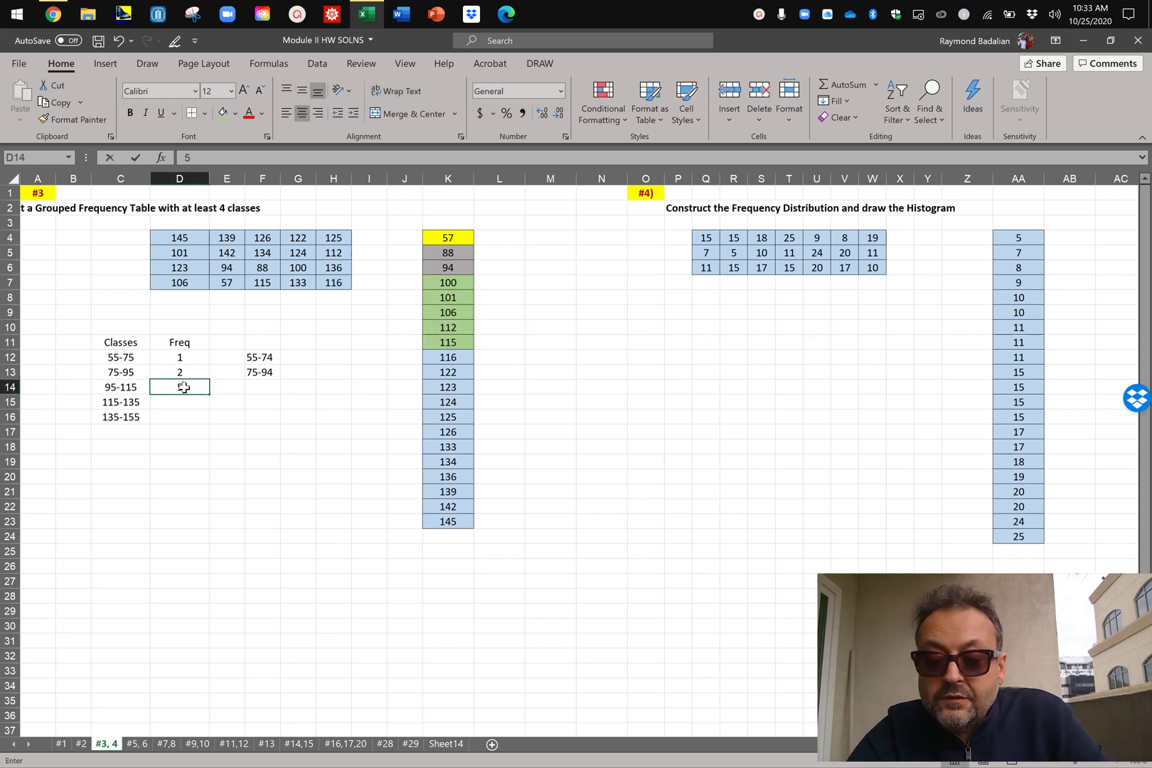
key(Return)
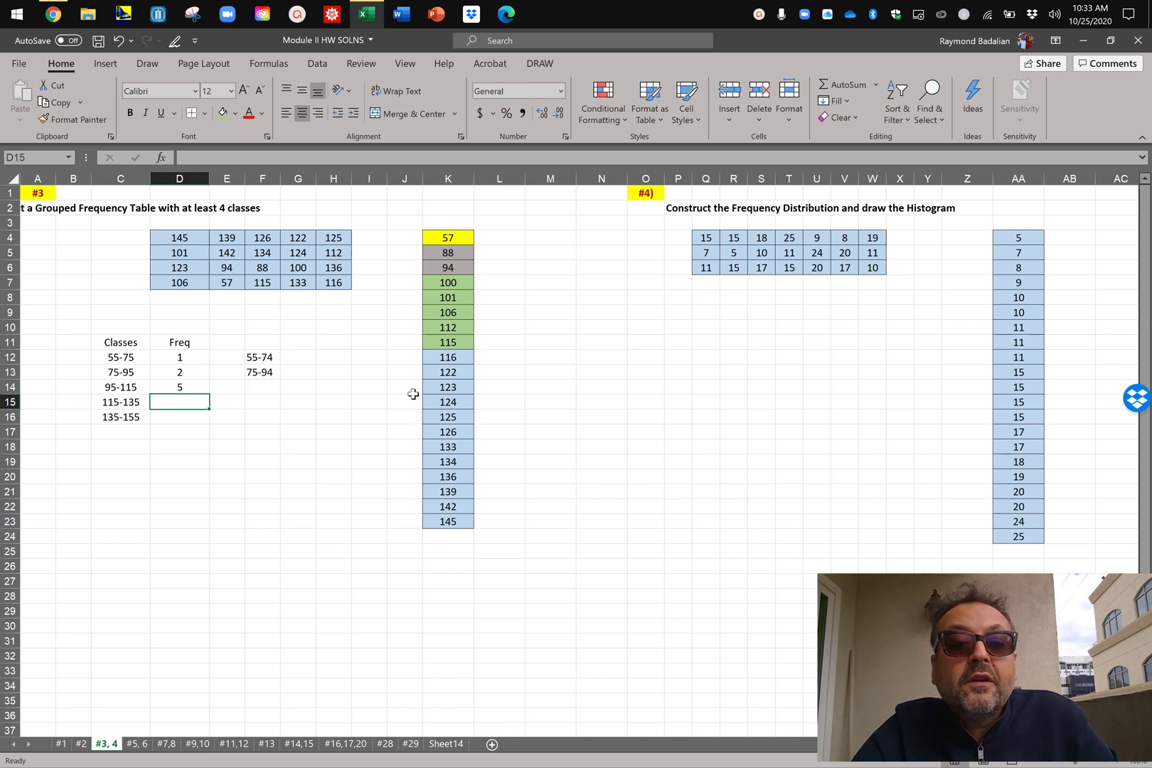
drag(442, 357, 443, 464)
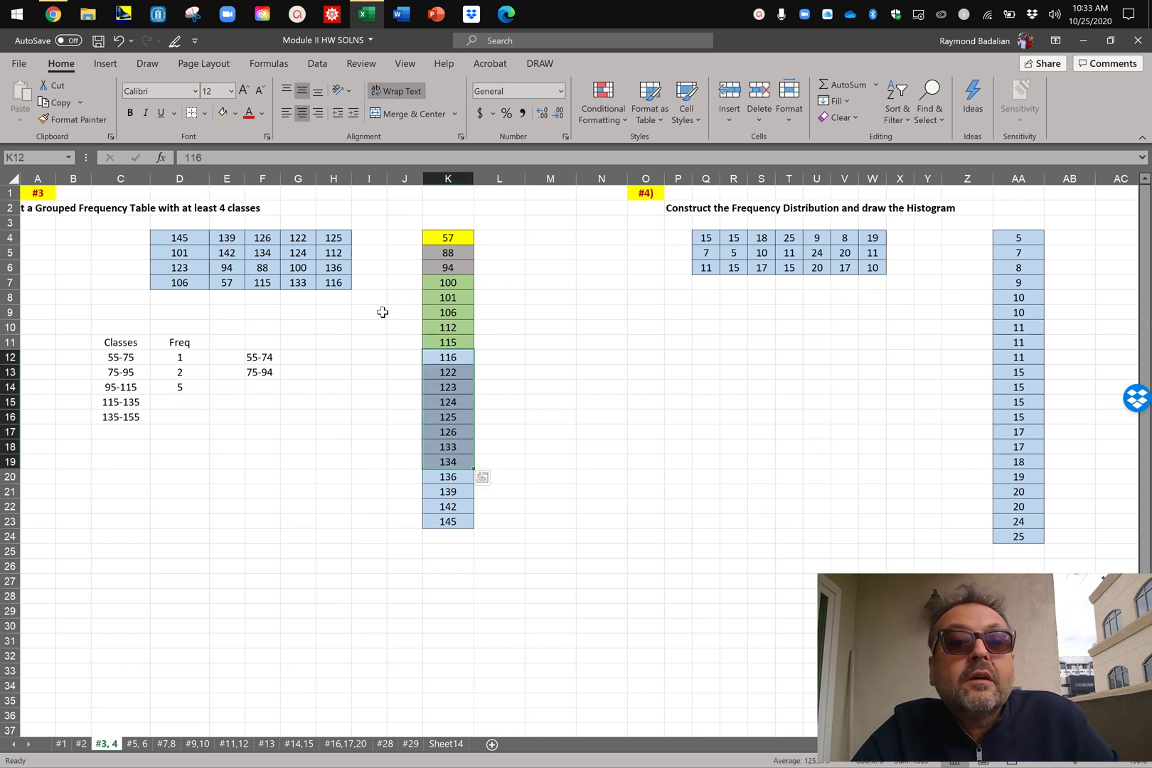
Shade values 116–134 orange and record frequency 8 for 115-135 in D15.
click(236, 113)
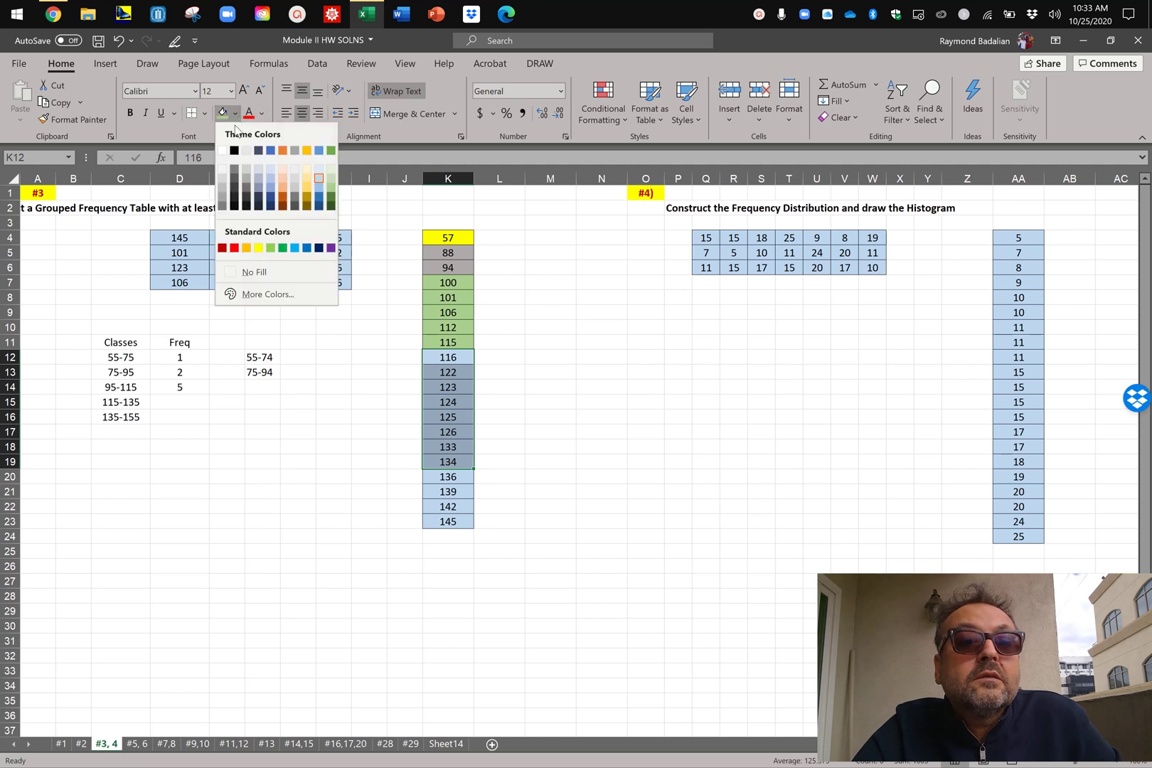
click(246, 247)
click(301, 420)
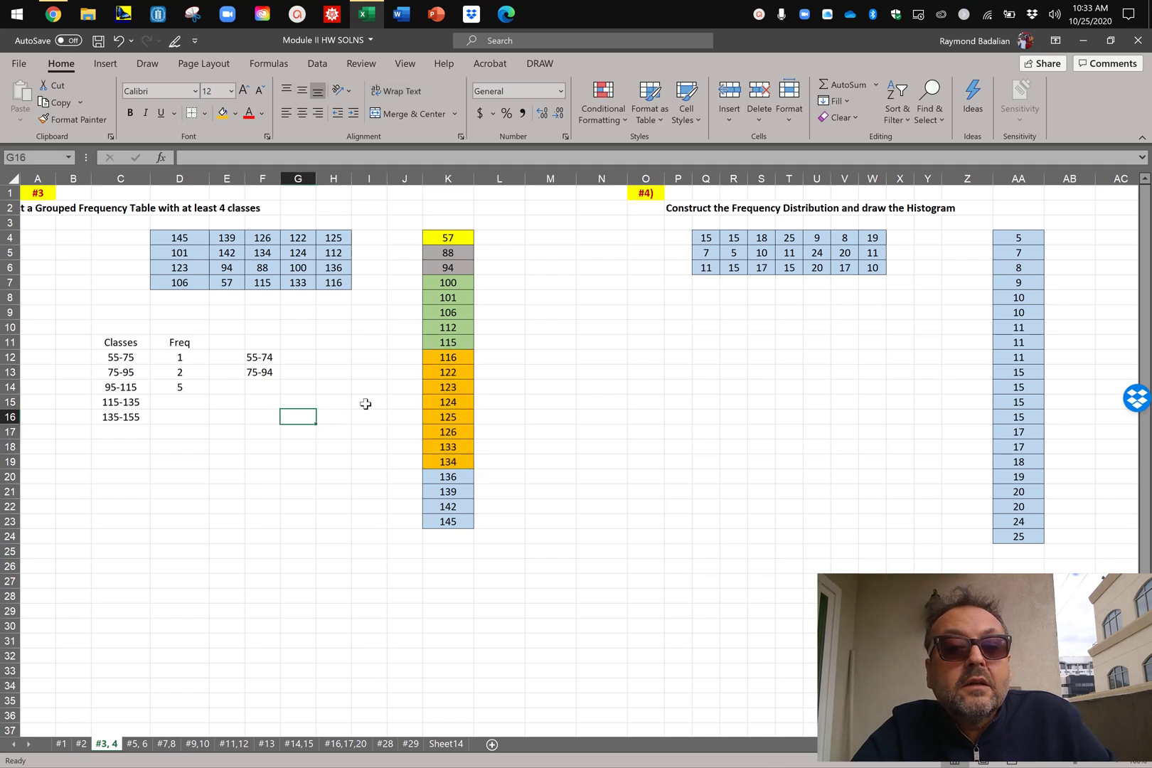
drag(454, 359, 461, 464)
click(184, 404)
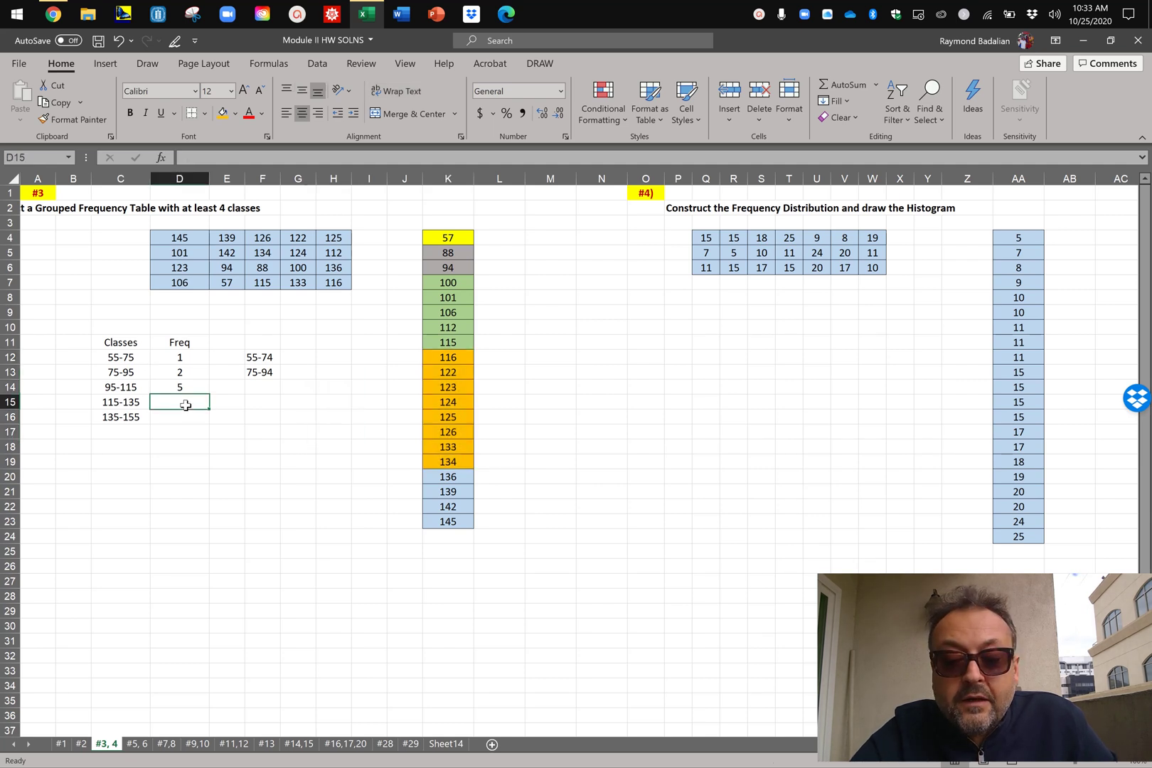
text(8)
click(186, 418)
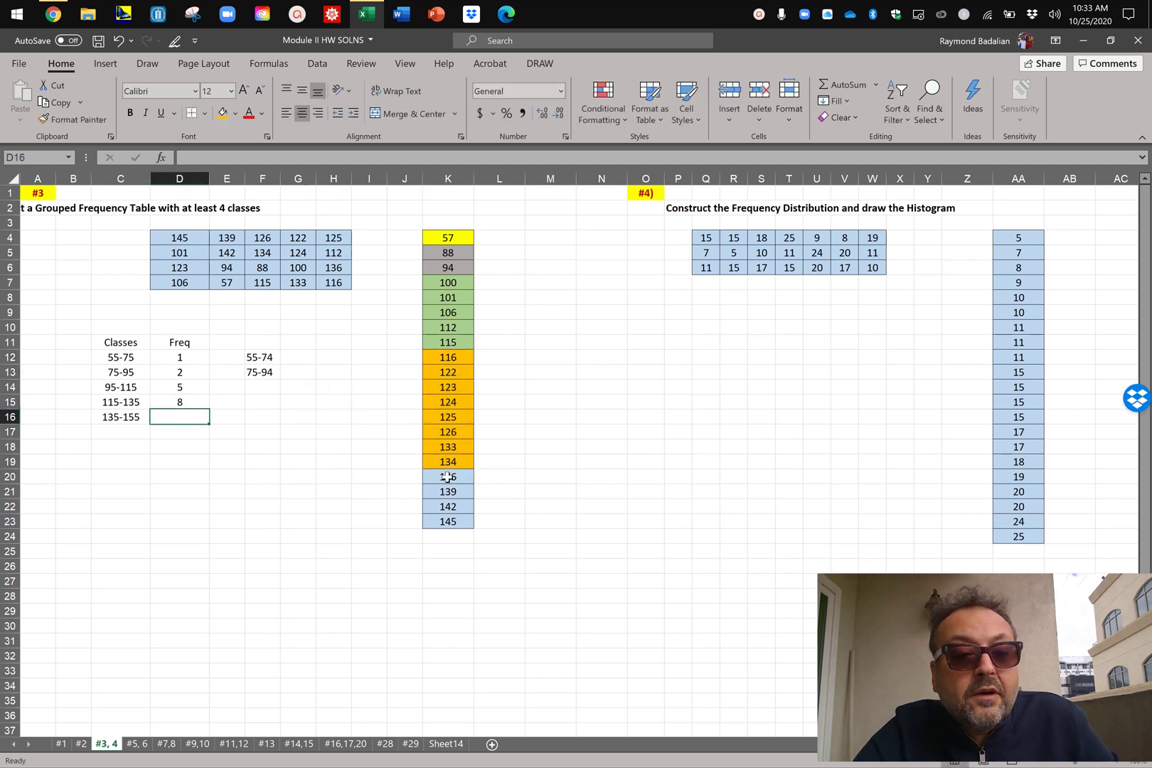
Count values 136–145 and record frequency 4 for 135-155 in D16.
drag(445, 477, 452, 521)
click(184, 416)
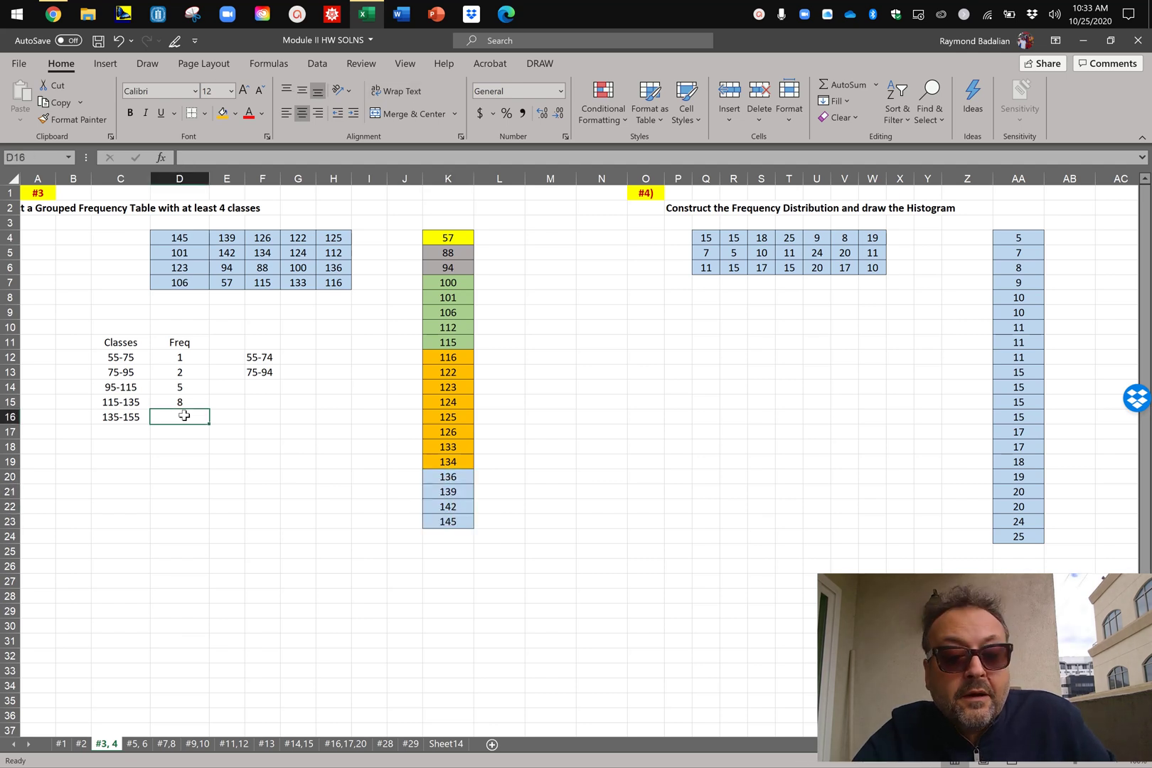
text(4)
key(Return)
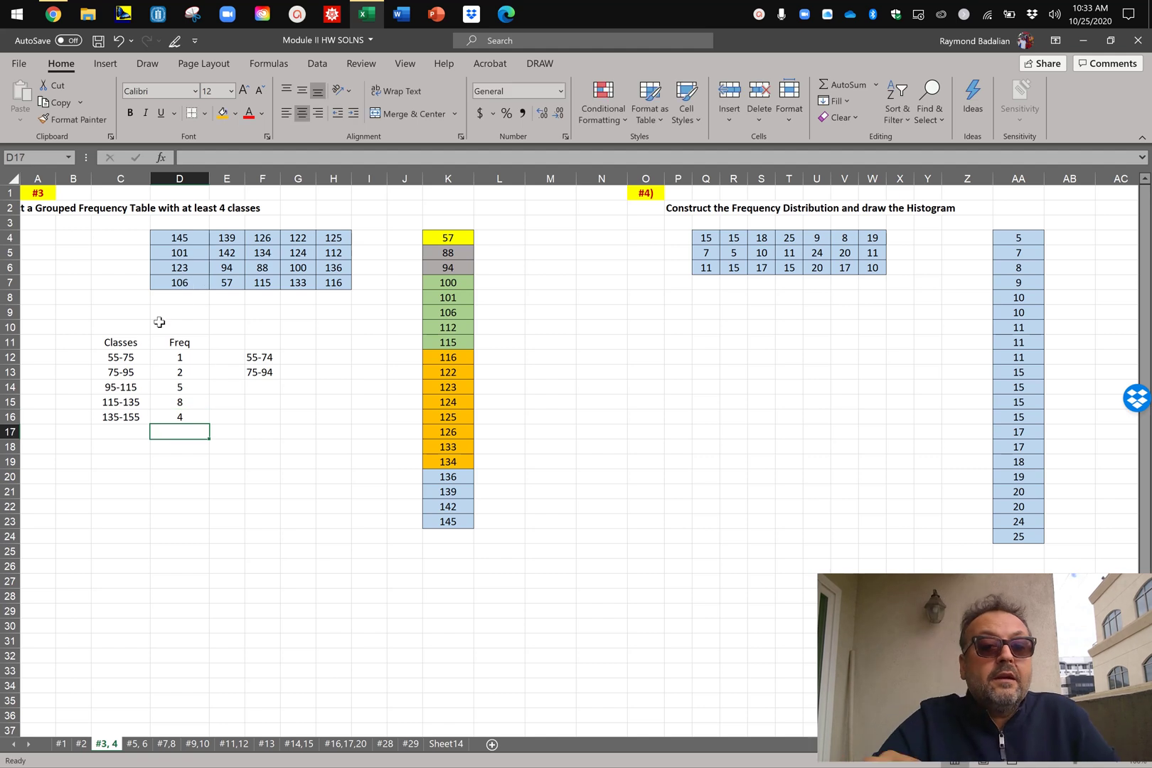
drag(128, 338, 191, 408)
Fill C11:D16 yellow and apply All Borders to every table cell.
drag(130, 340, 181, 418)
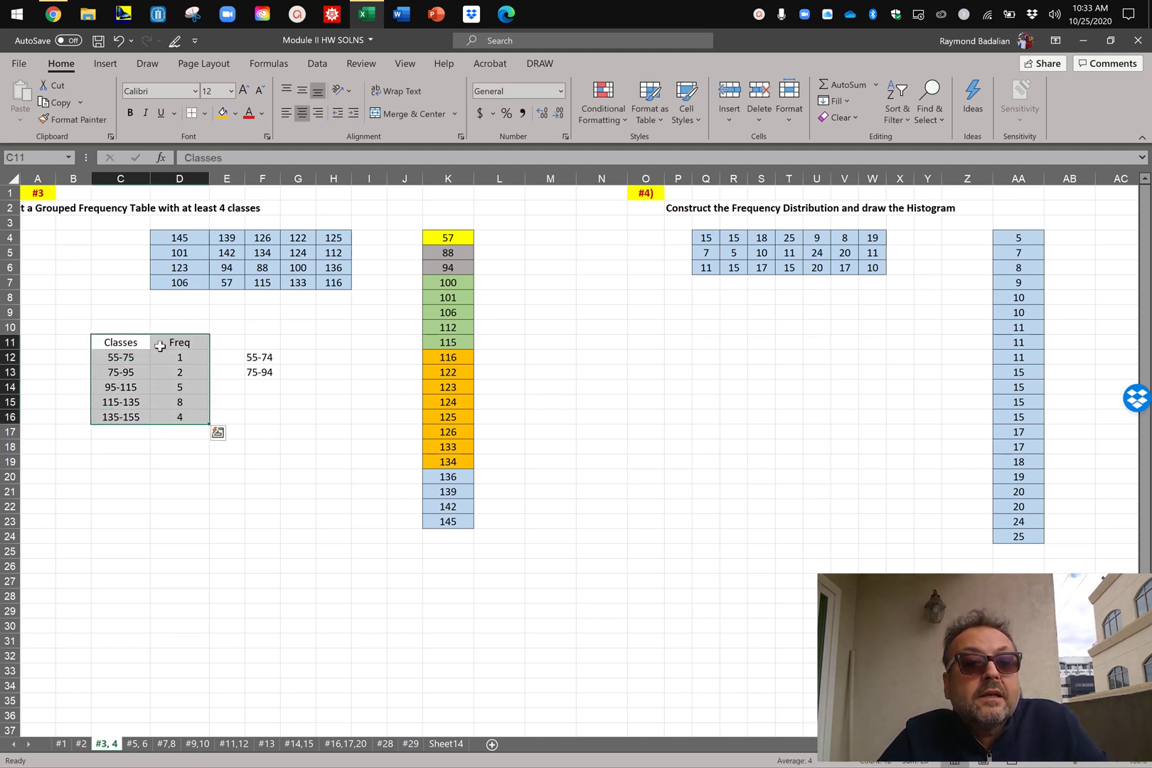
click(236, 114)
click(259, 248)
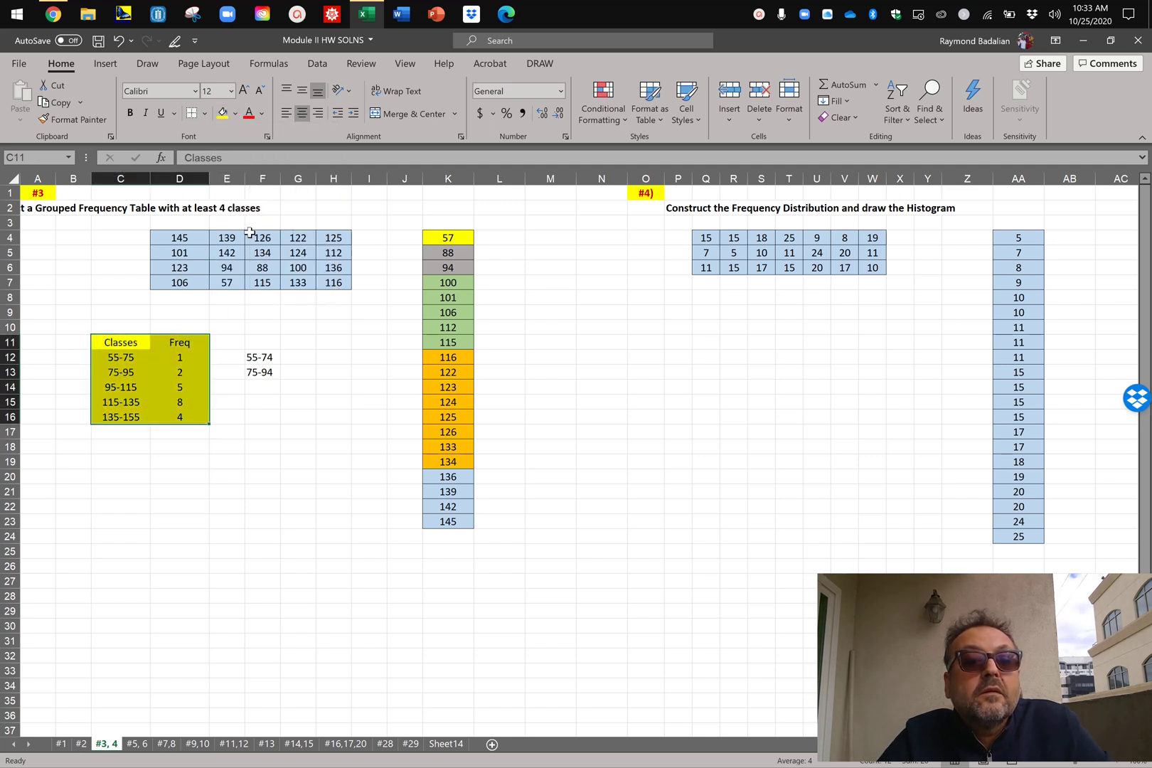
click(205, 116)
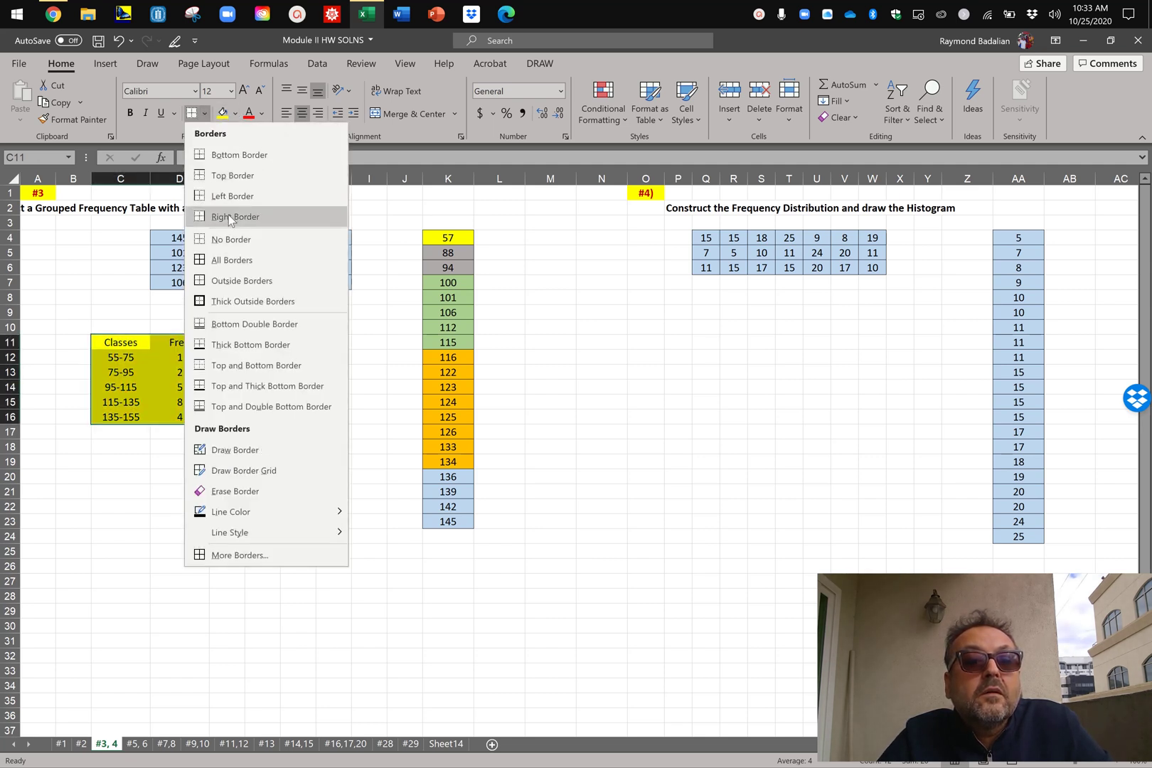
click(238, 261)
click(226, 478)
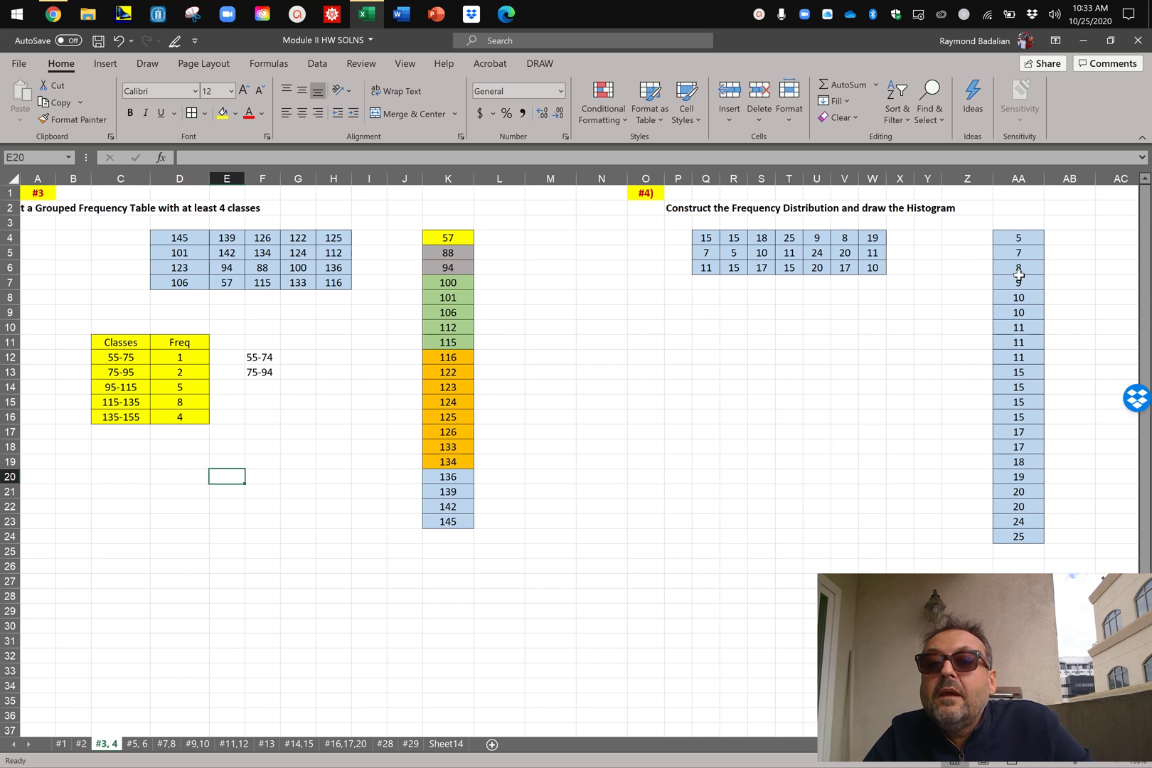
click(1009, 243)
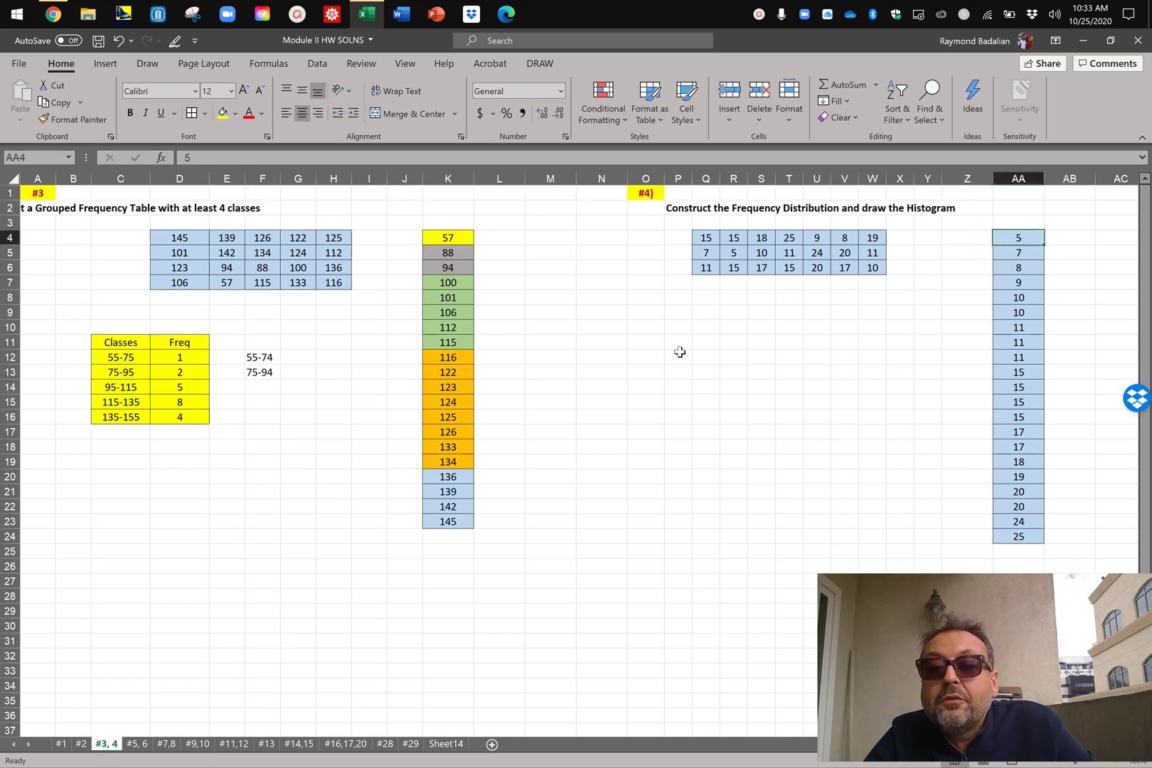
Enter the headers Classes in Q10 and Freq in R10.
click(713, 331)
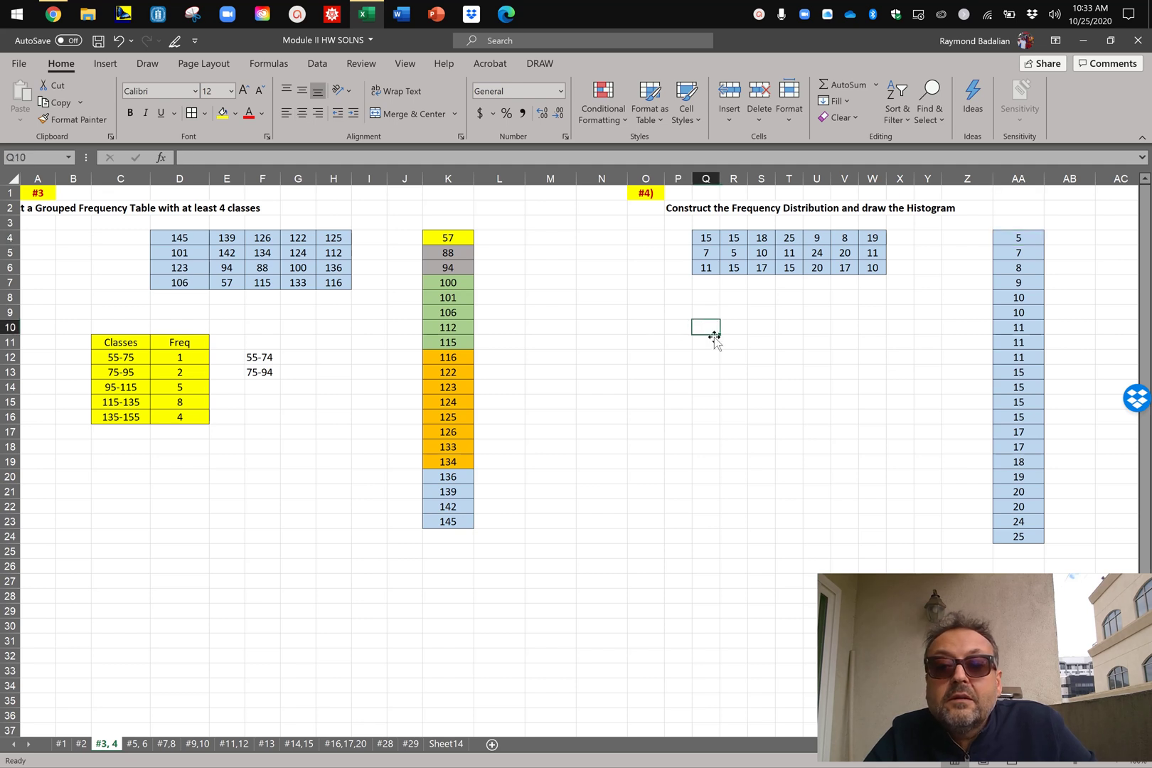
text(Classes)
key(Tab)
text(Freq)
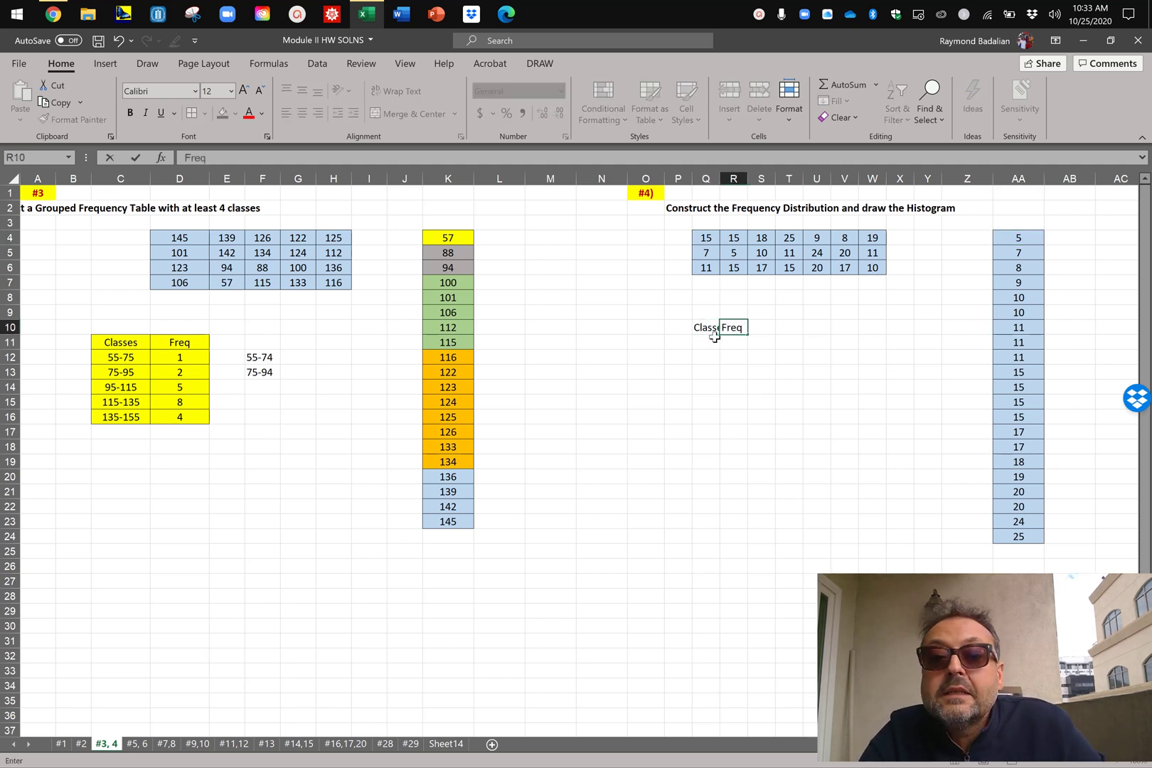
Widen columns Q and R and centre their contents.
drag(705, 178, 759, 184)
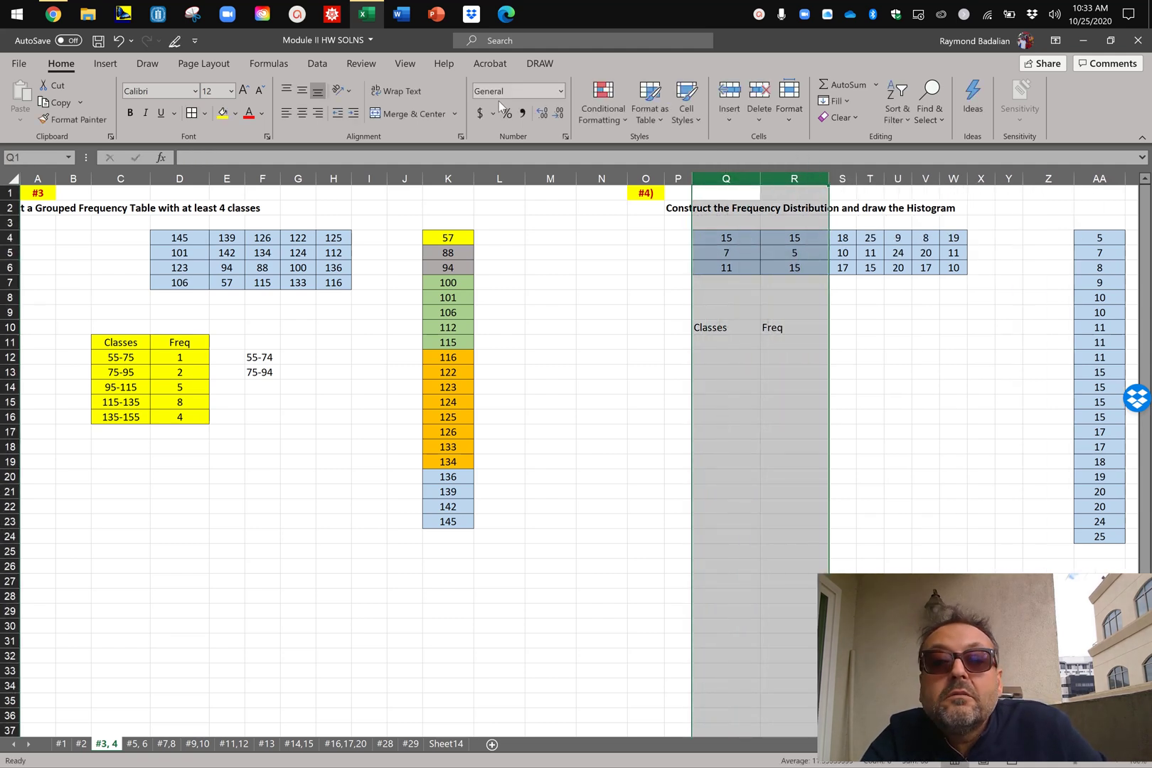
click(299, 113)
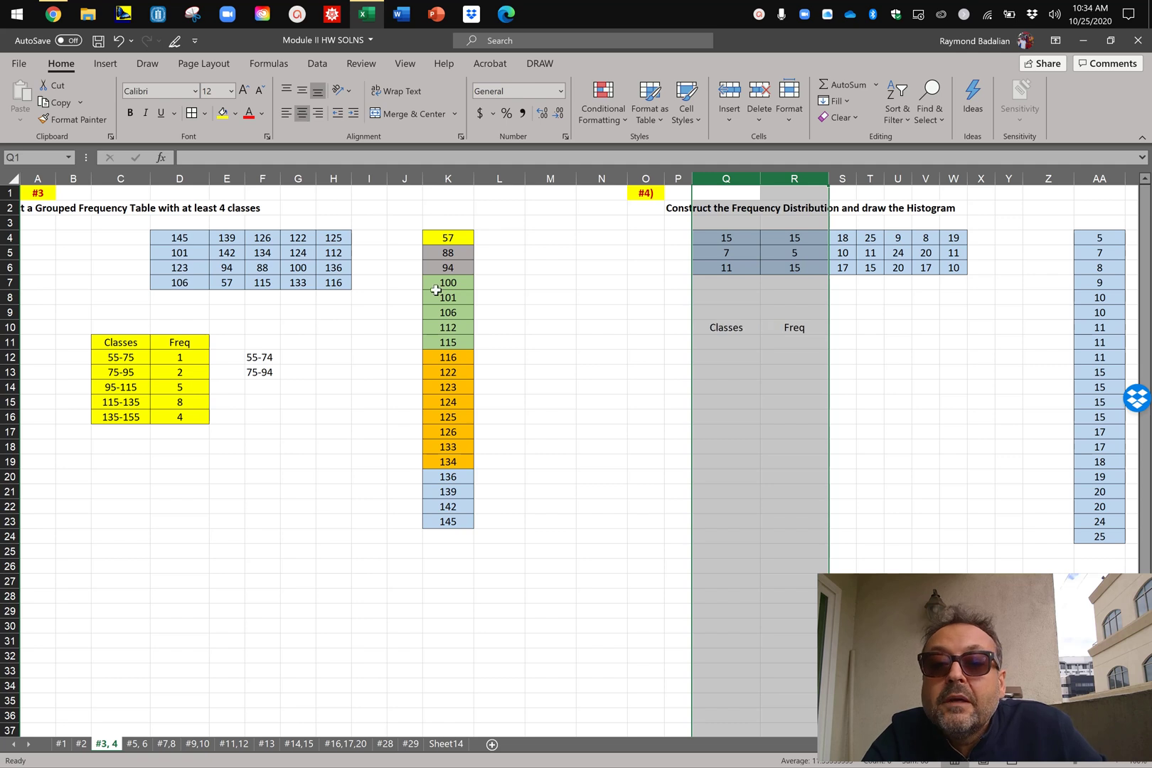
click(759, 356)
click(747, 344)
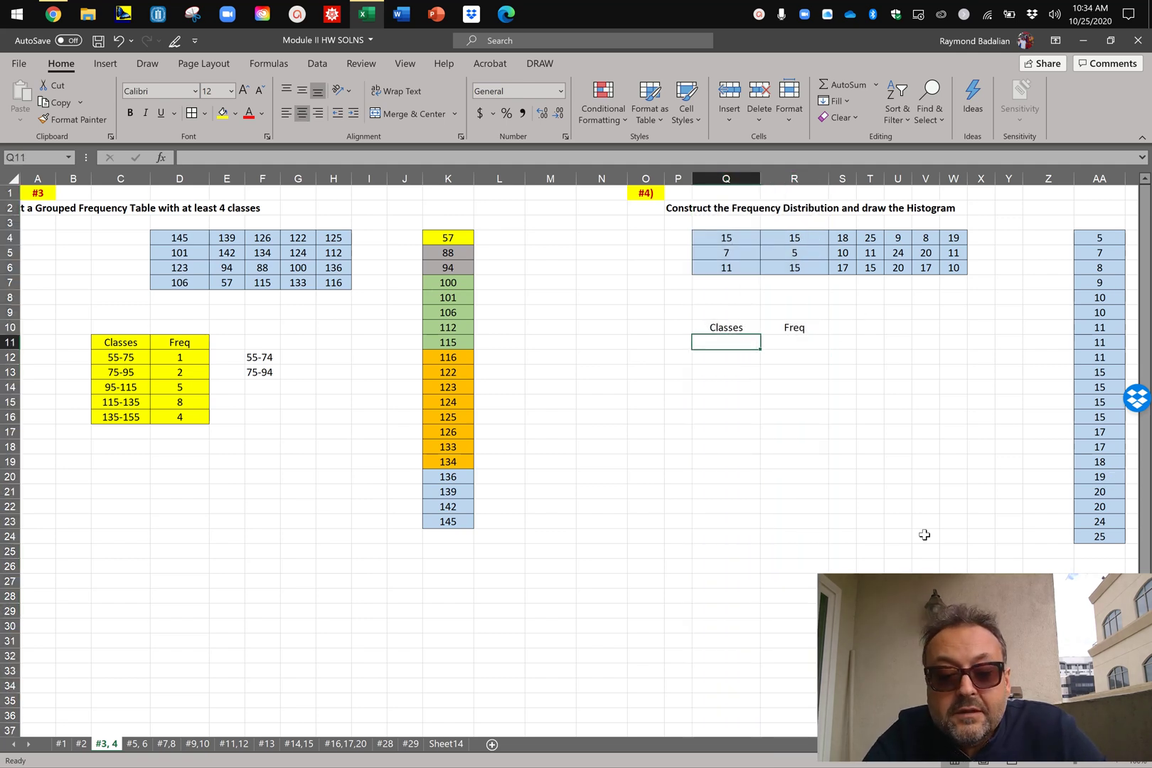
Enter the classes 5-10, 10-15, 15-20, 20-25 and 25-30 down column Q.
text(5-10)
key(Return)
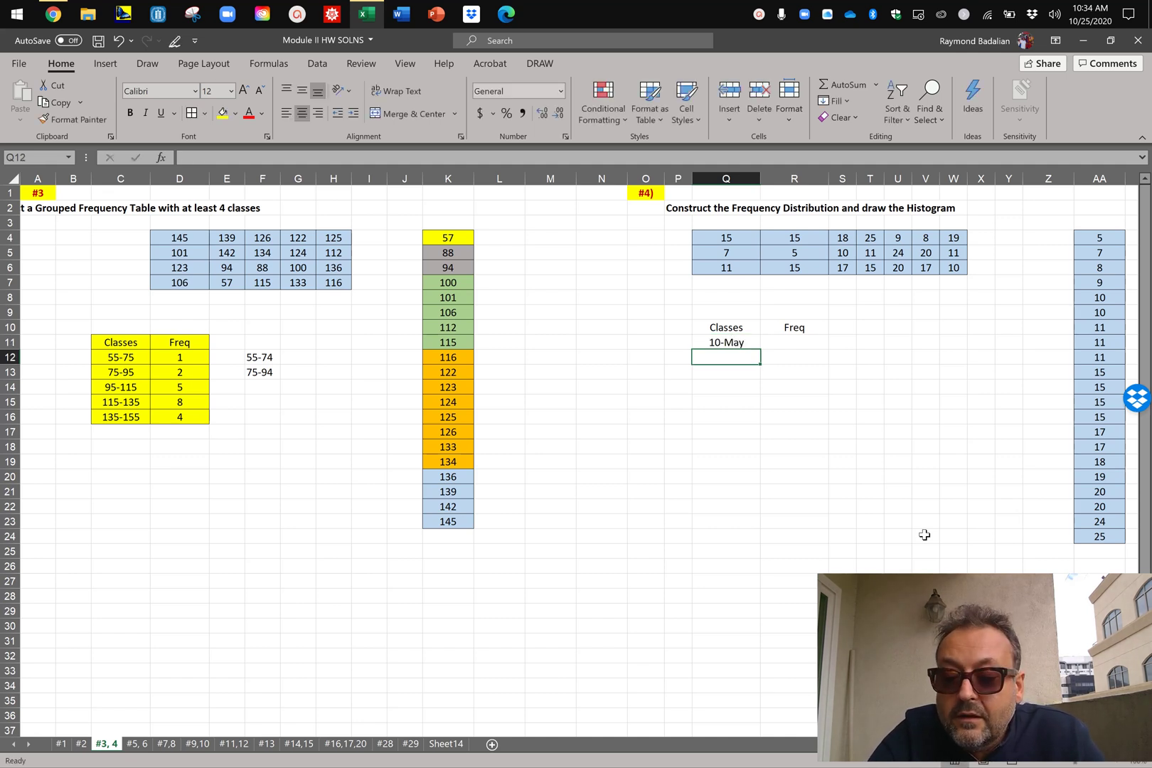
text(10-)
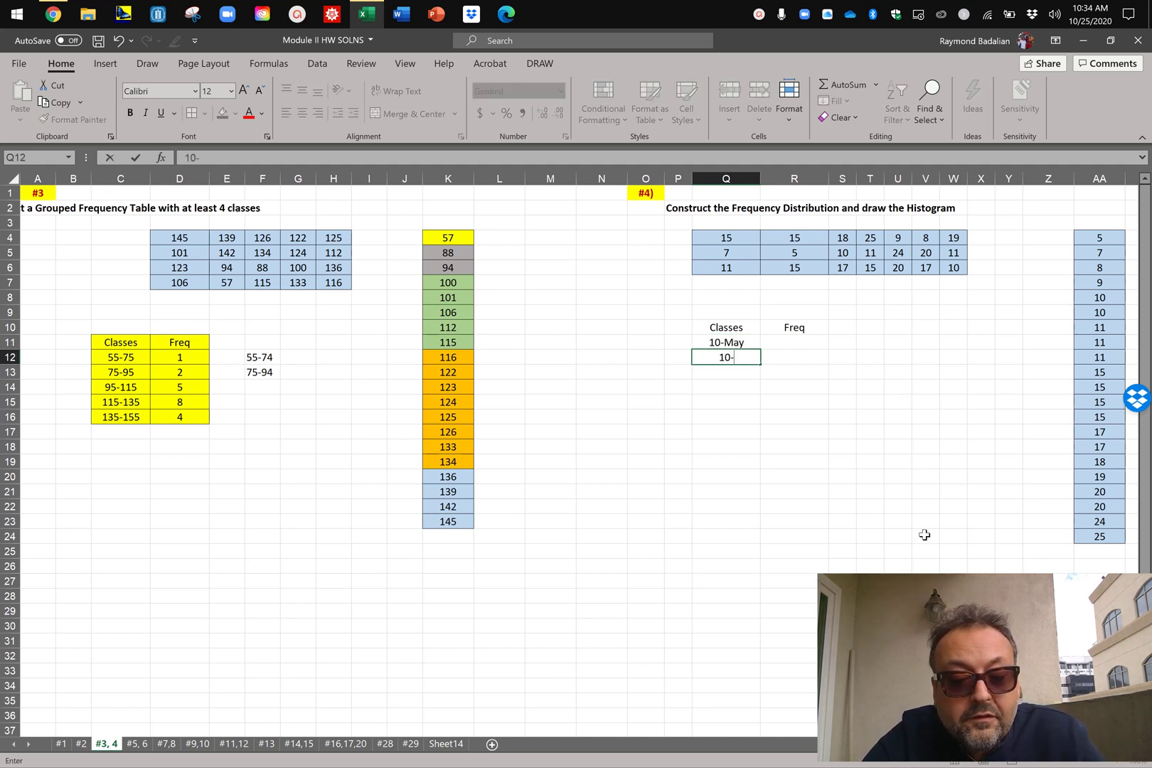
text(15)
key(Return)
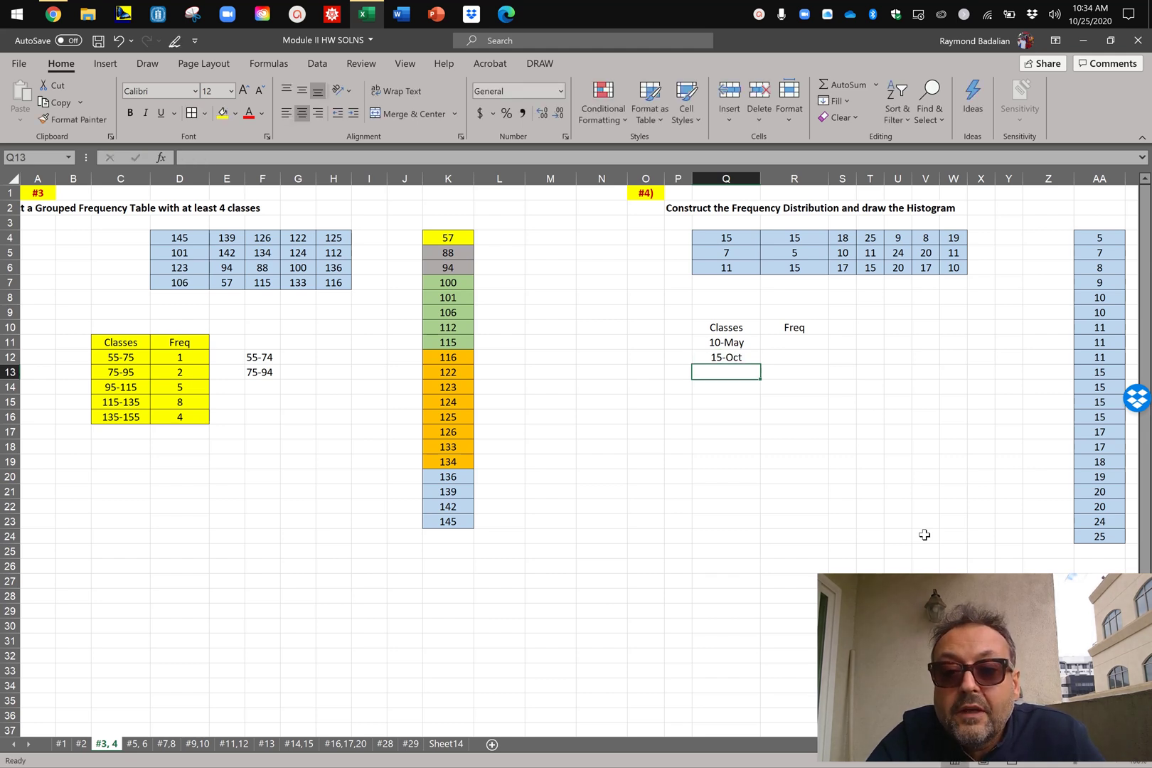
text(1)
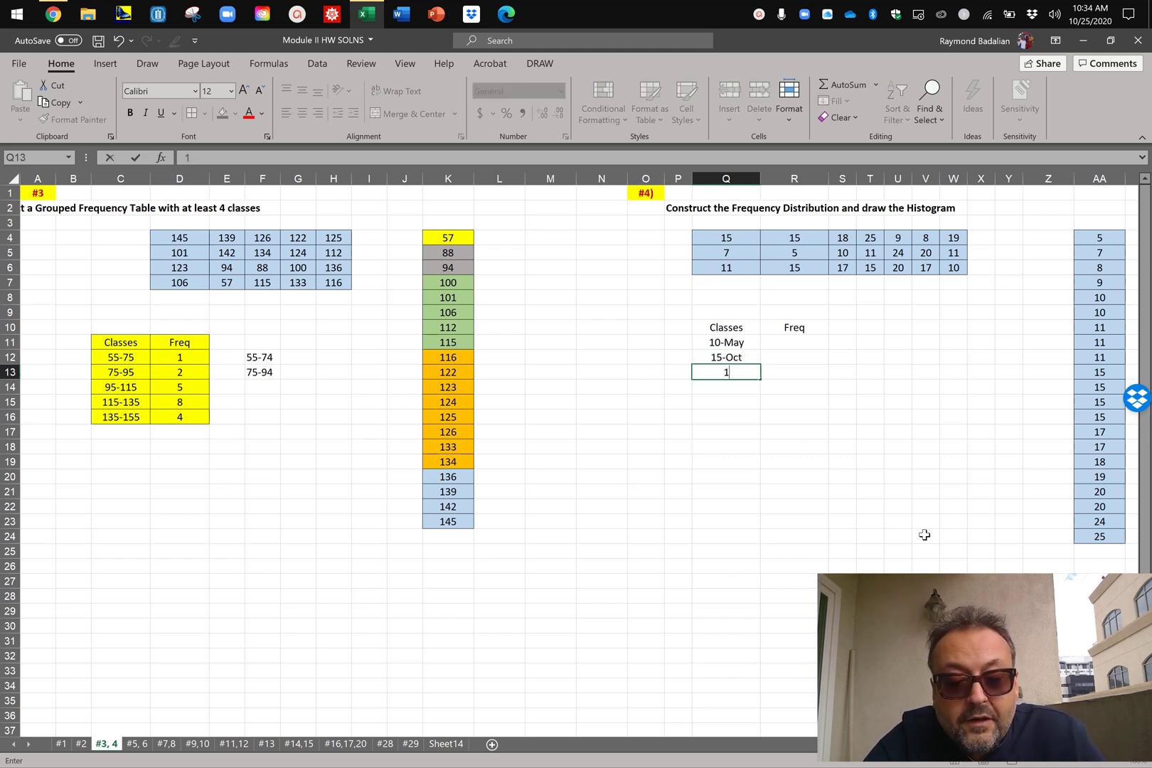
text(5-20)
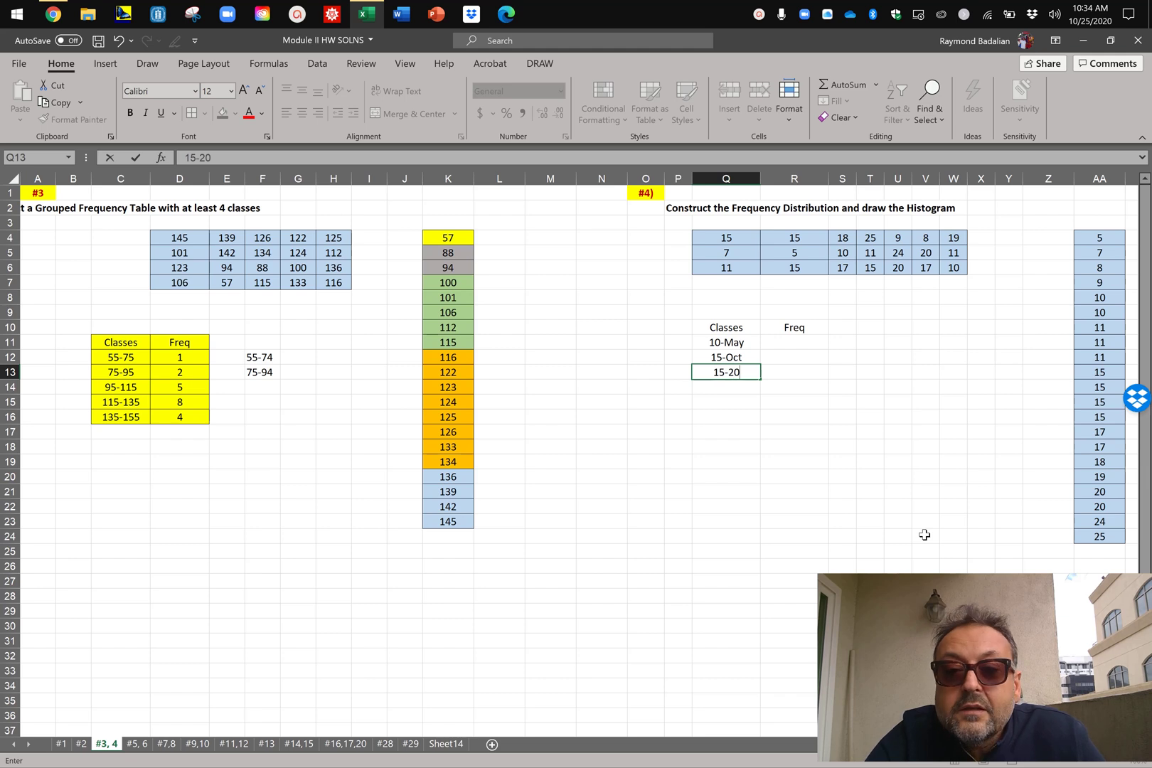
key(Return)
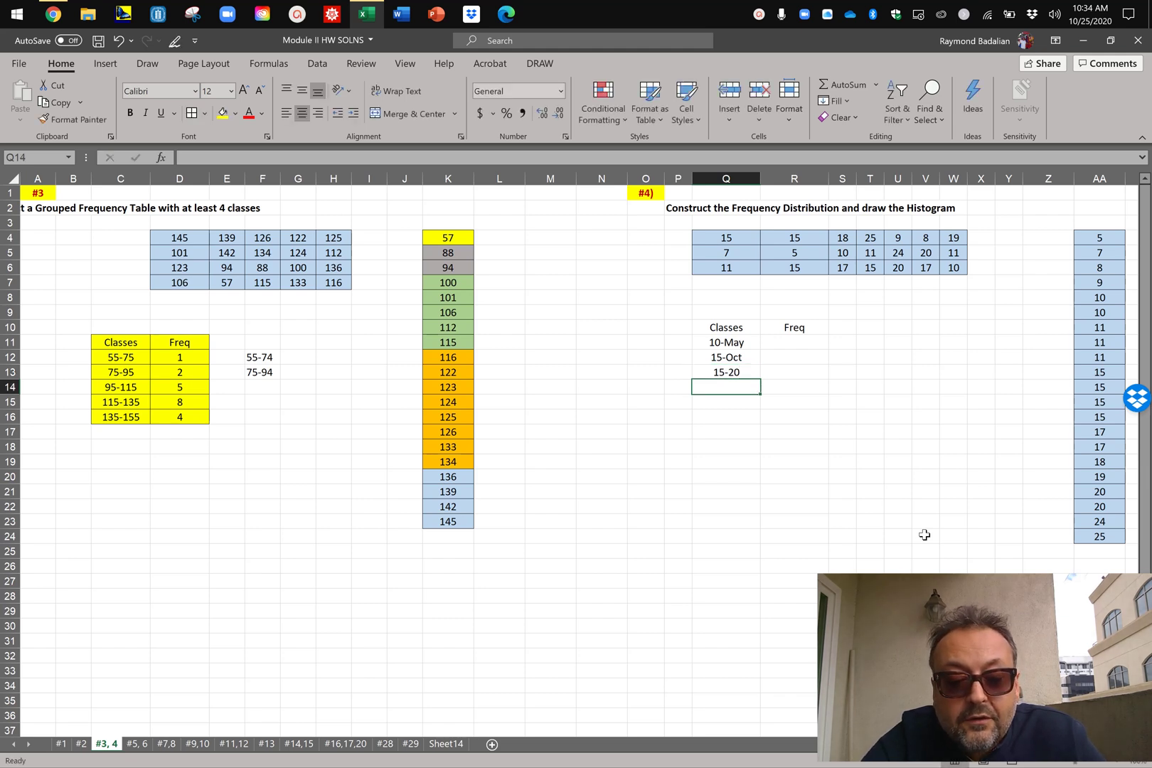
text(20-25)
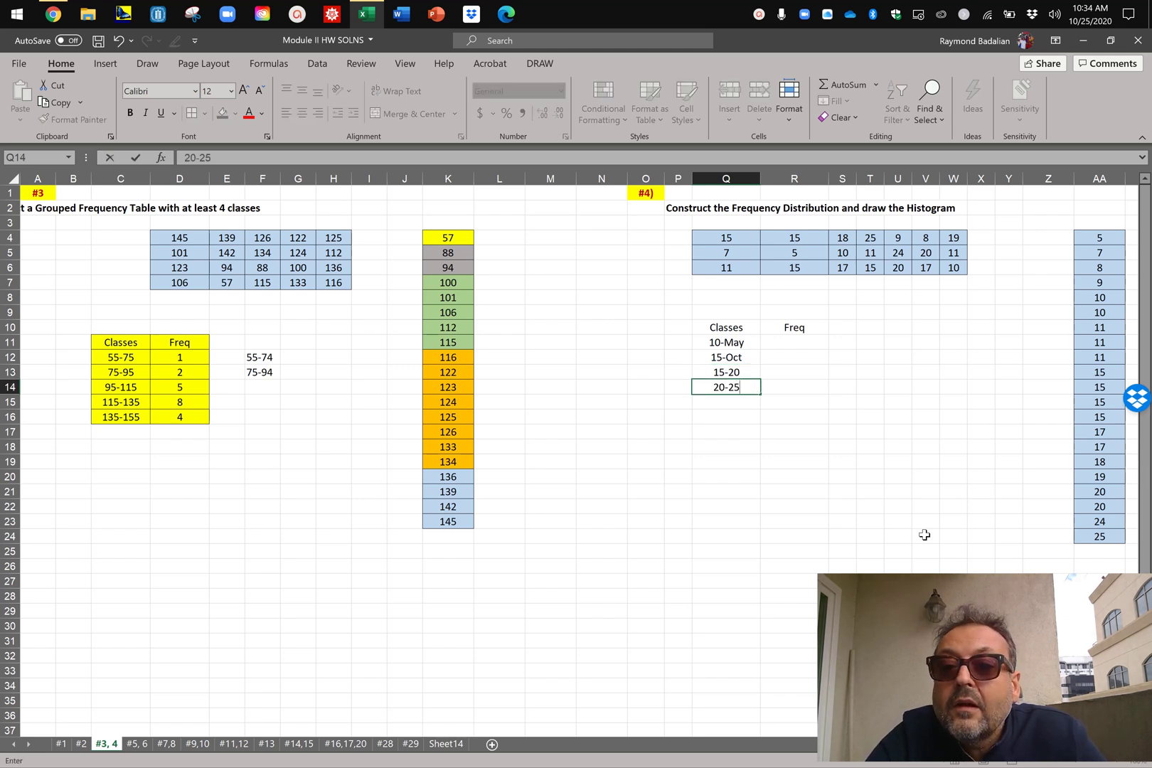
key(Return)
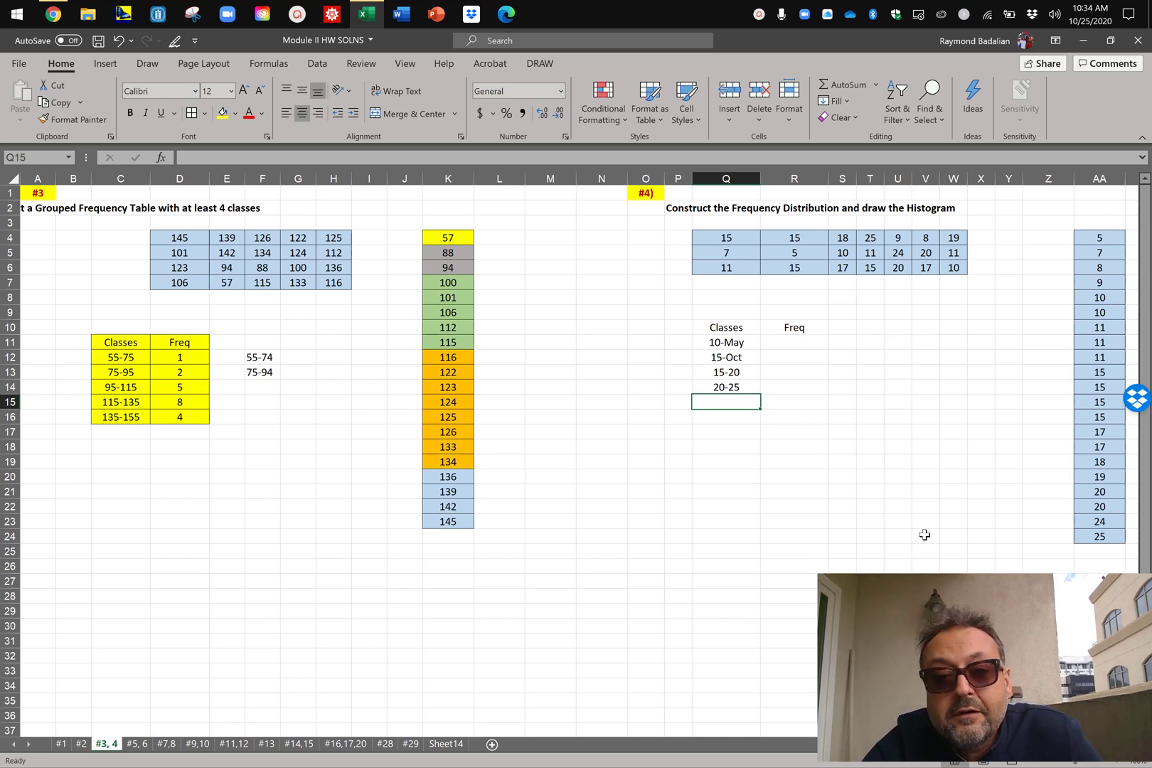
text(25)
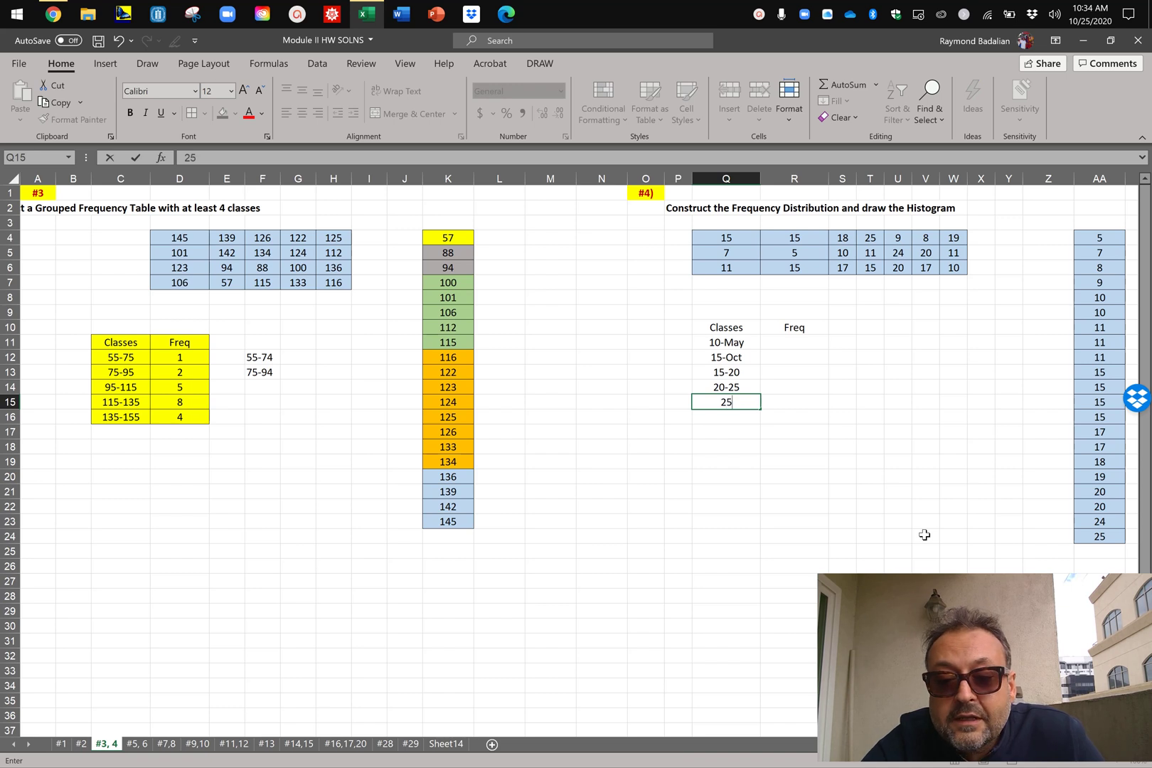
text(-30)
key(Return)
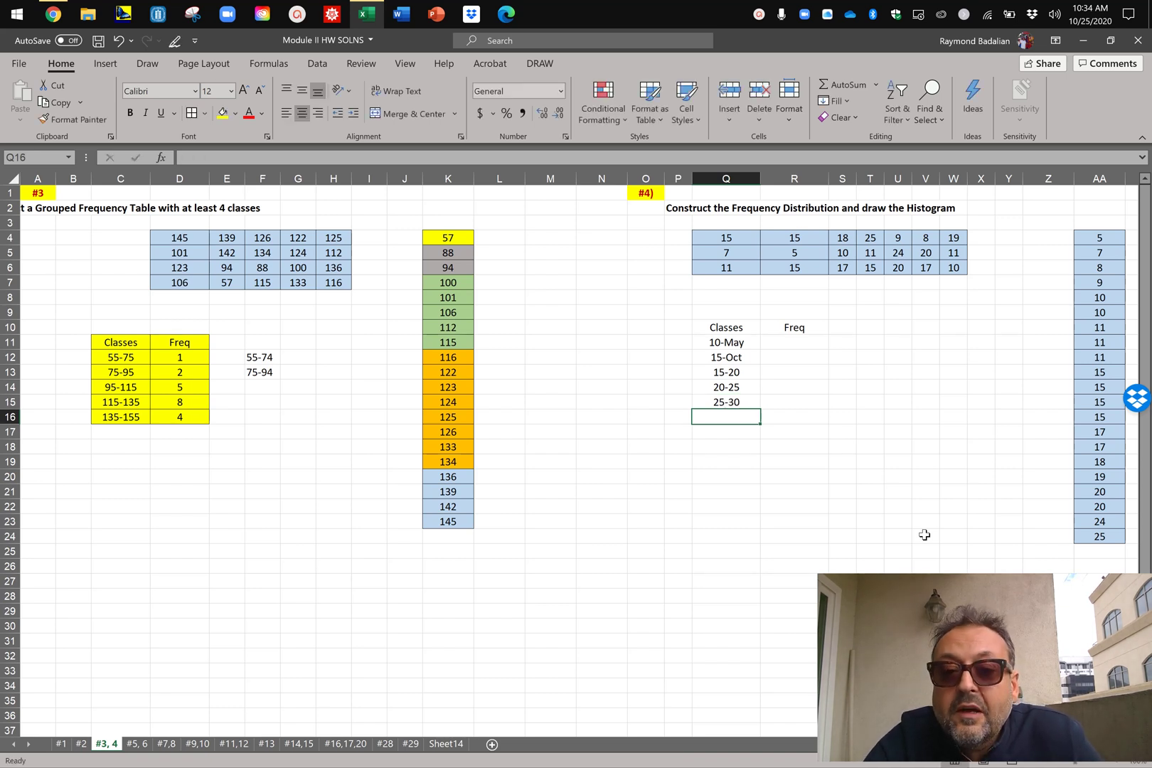
Re-enter 5-10 in the first class cell, which still displays as a date.
scroll(711, 341, down, 1)
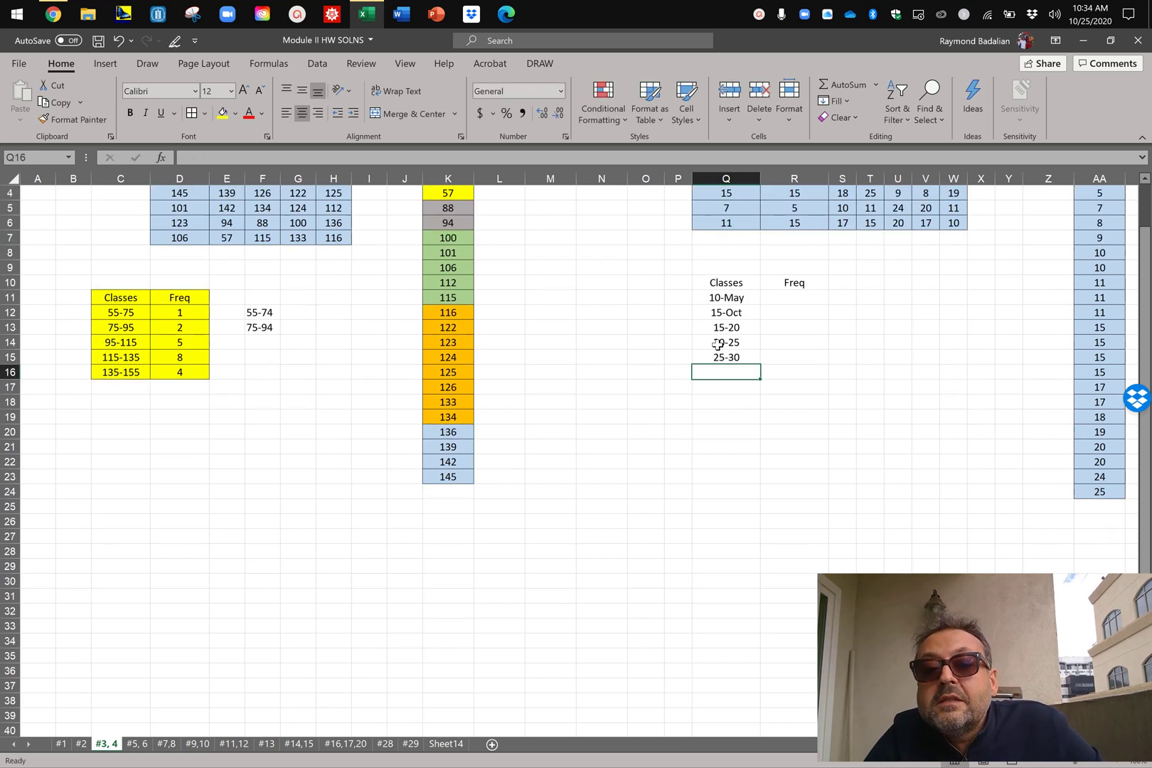
click(703, 297)
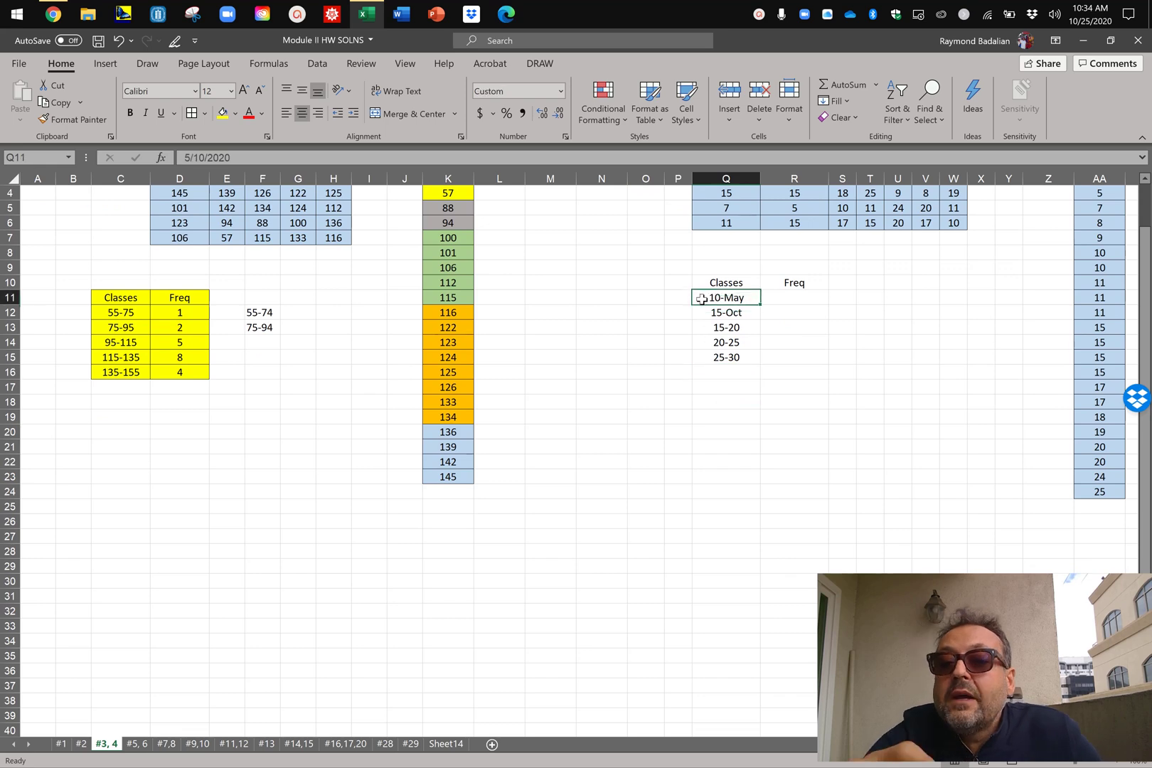
scroll(734, 304, up, 1)
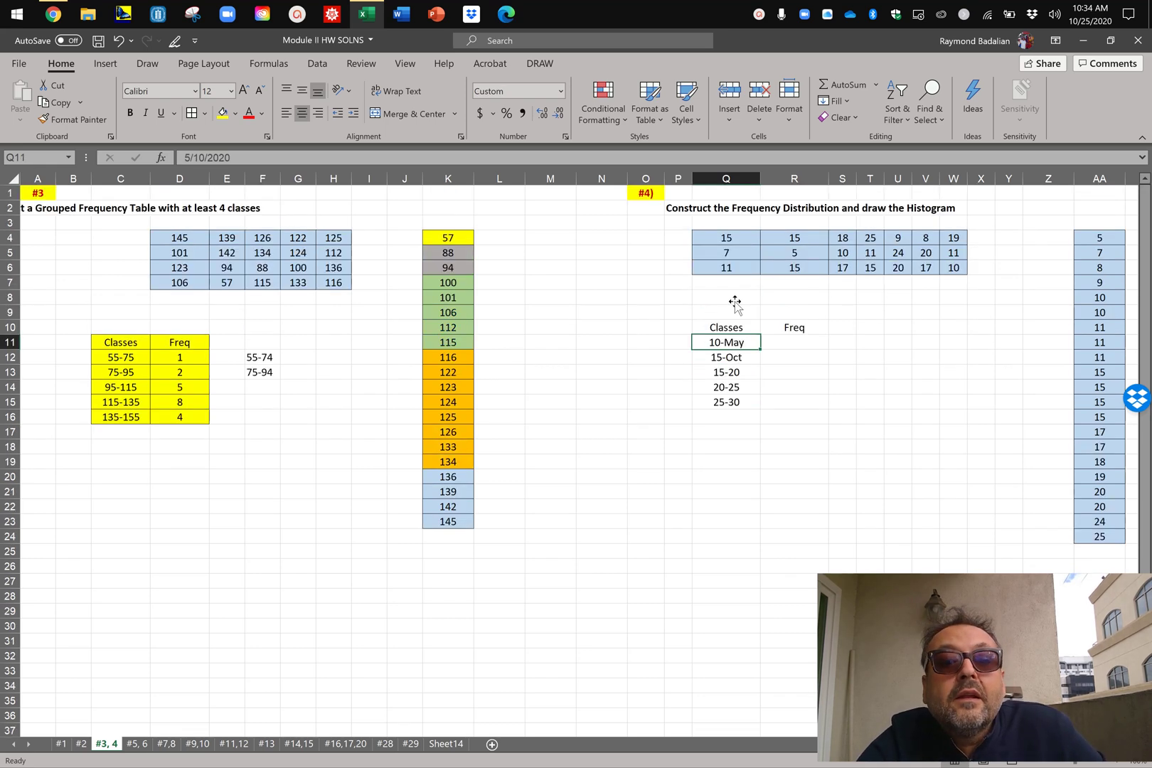
text(5-10)
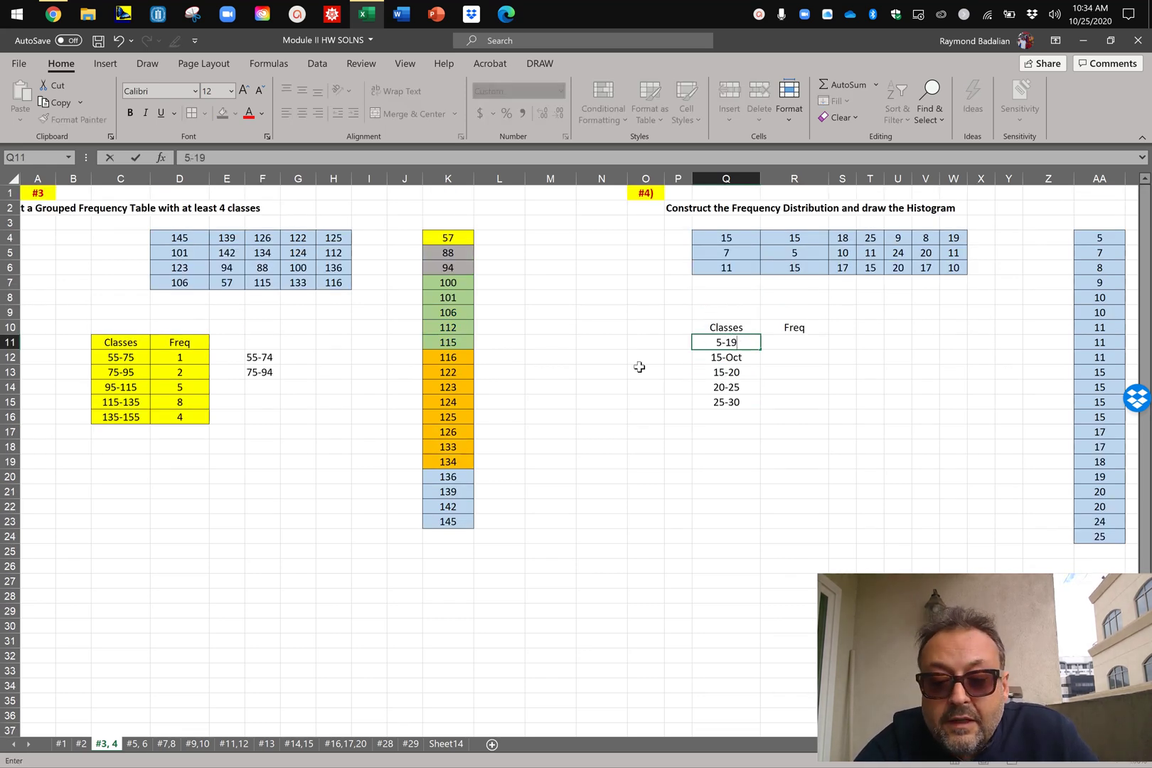
key(Return)
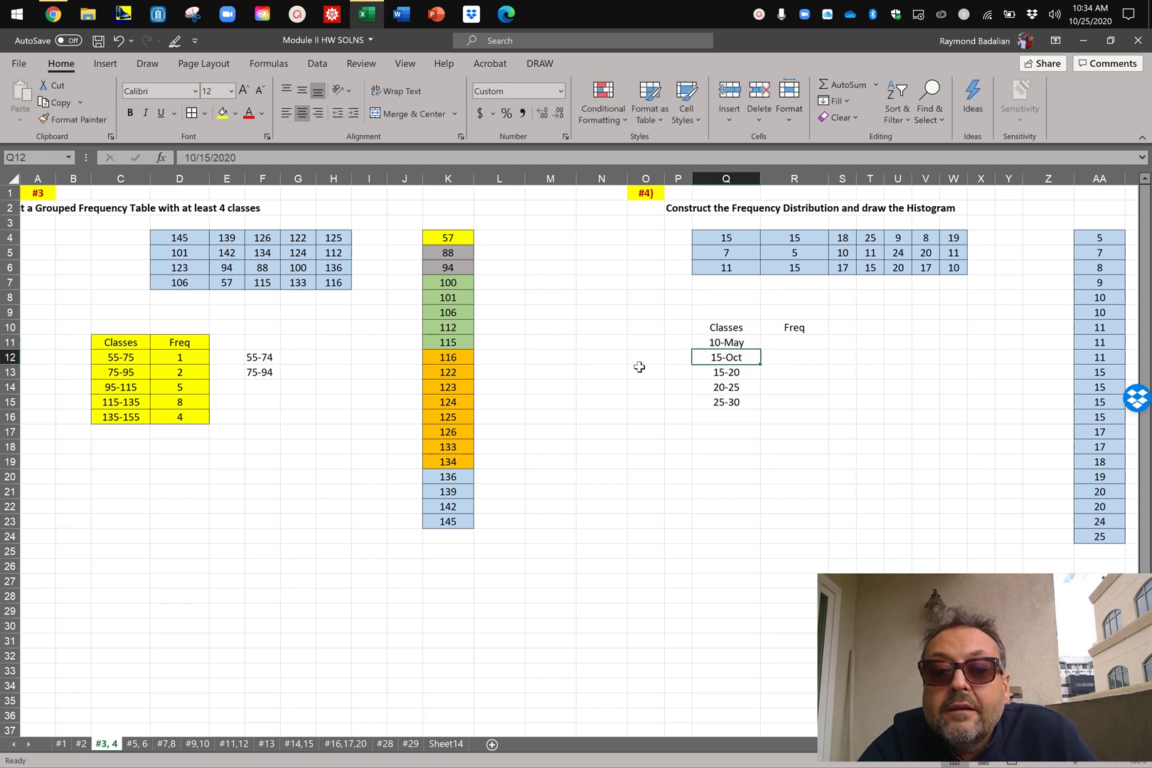
Format the two date-converted class cells Q11:Q12 as Text.
drag(727, 342, 730, 358)
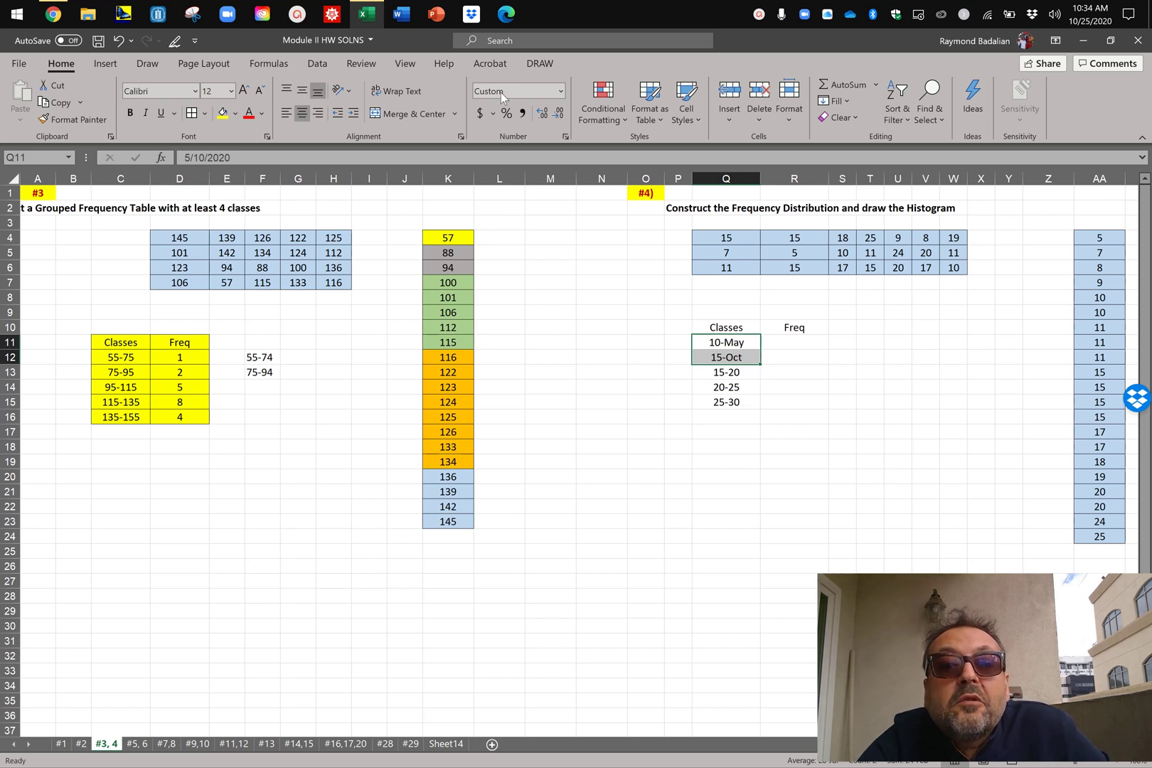
click(560, 91)
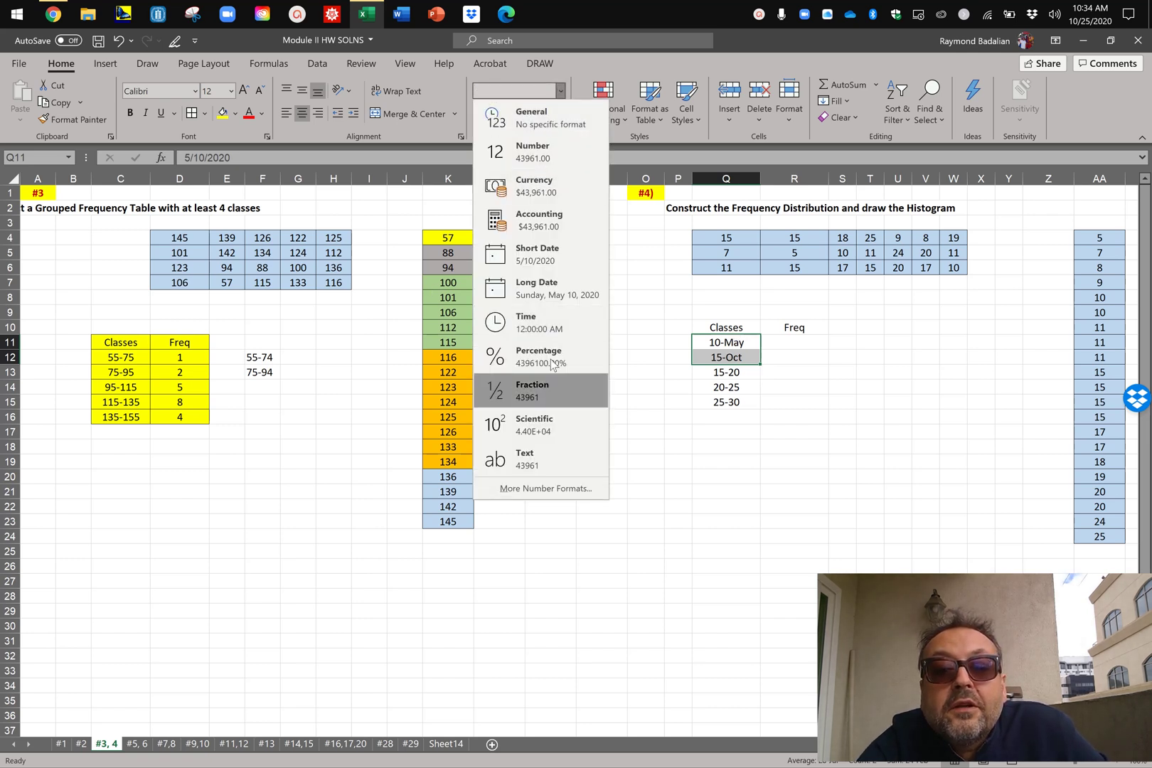
click(523, 462)
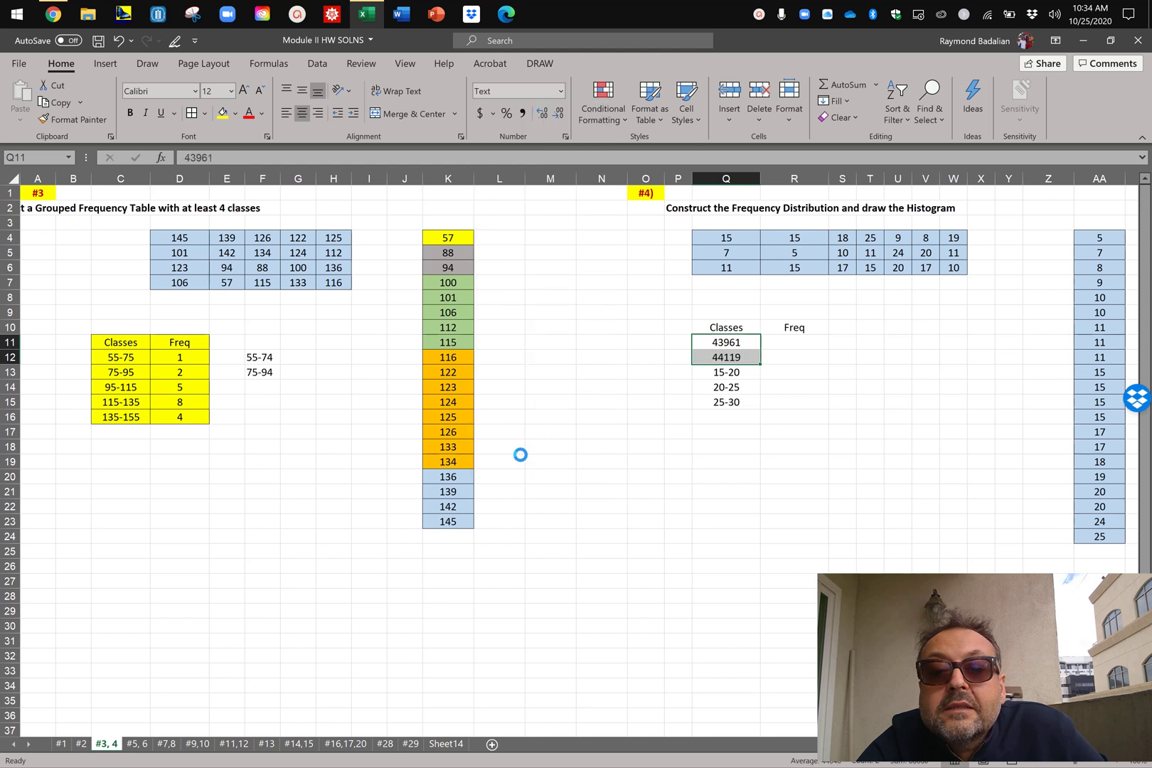
Retype 5-10 and 10-15 as text and verify both classes.
click(741, 342)
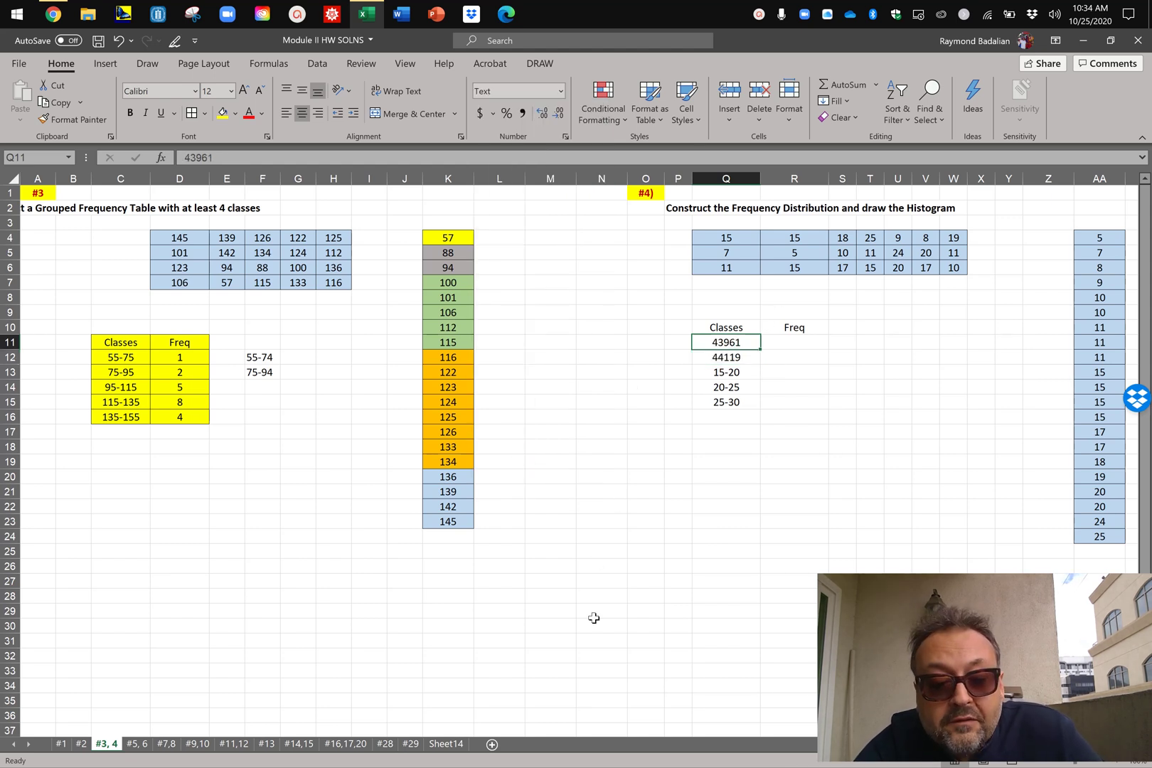
text(5-10)
key(Return)
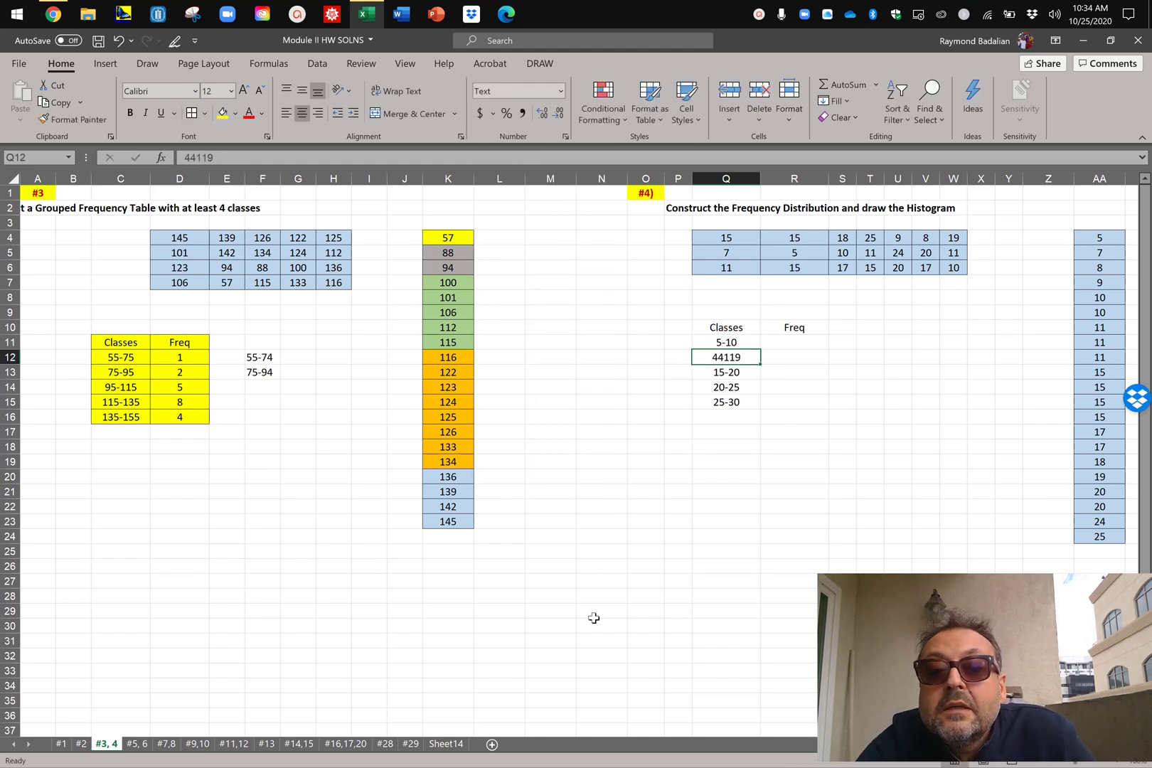
text(10-15)
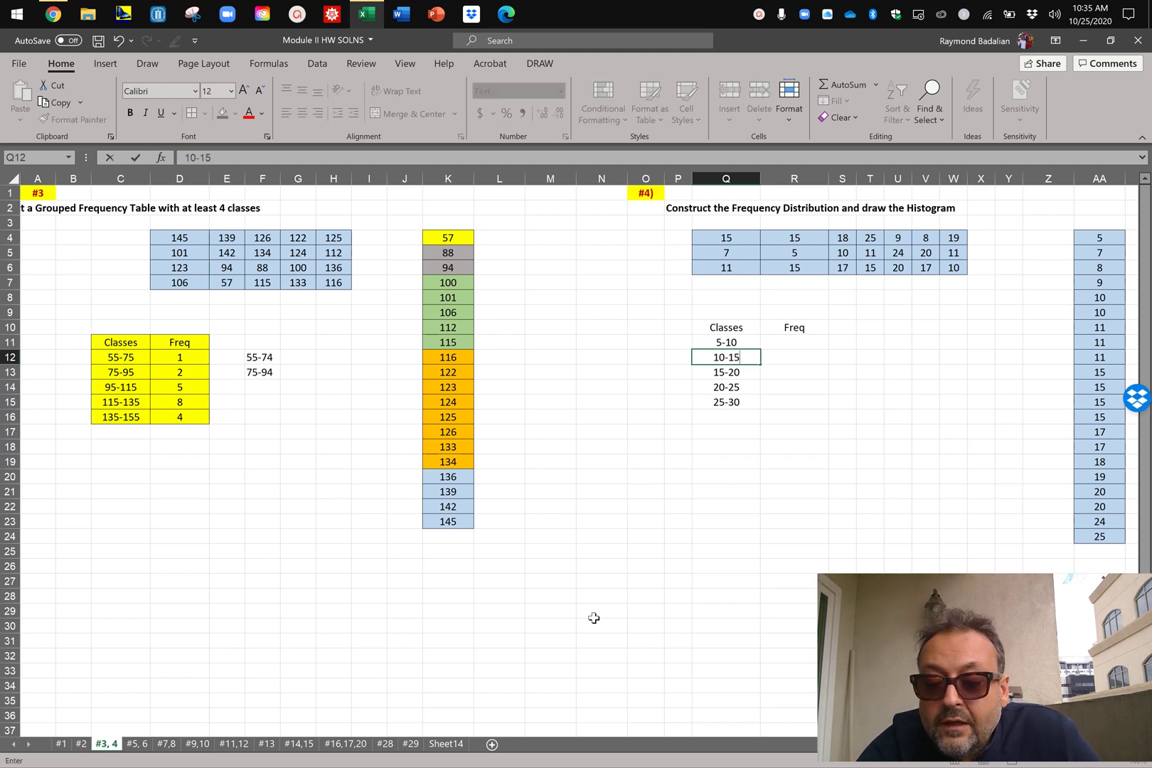
key(Return)
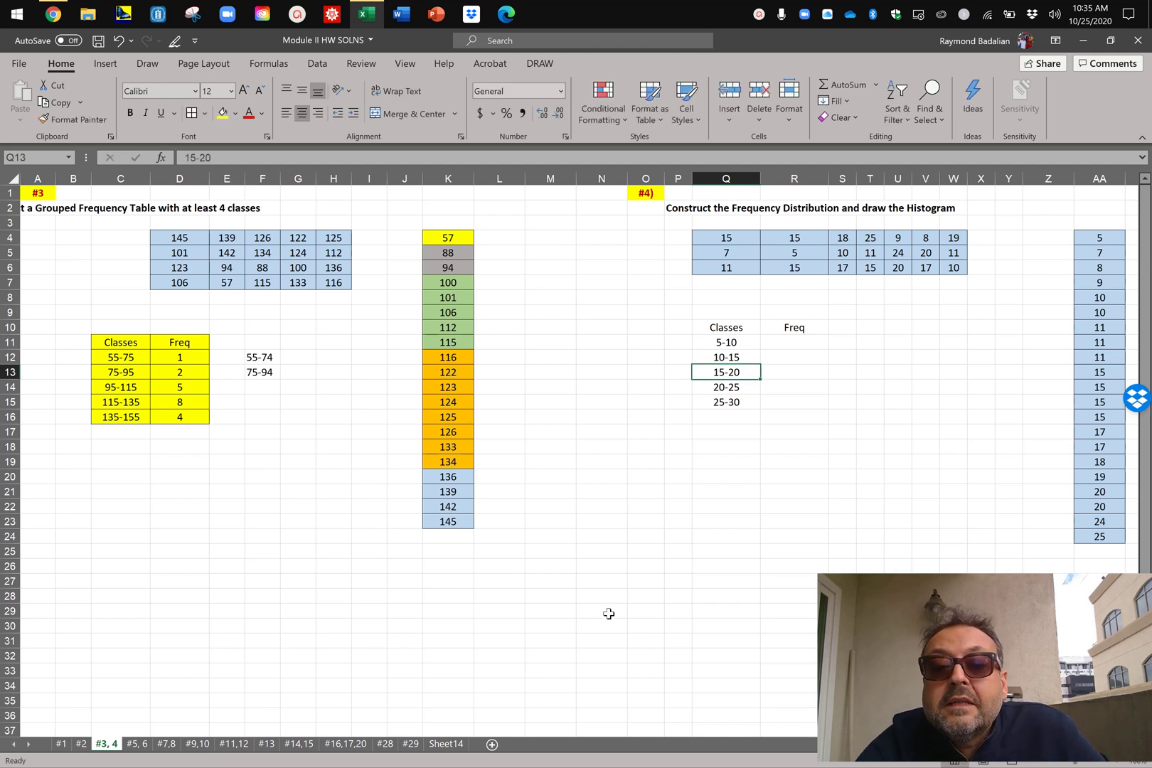
click(700, 339)
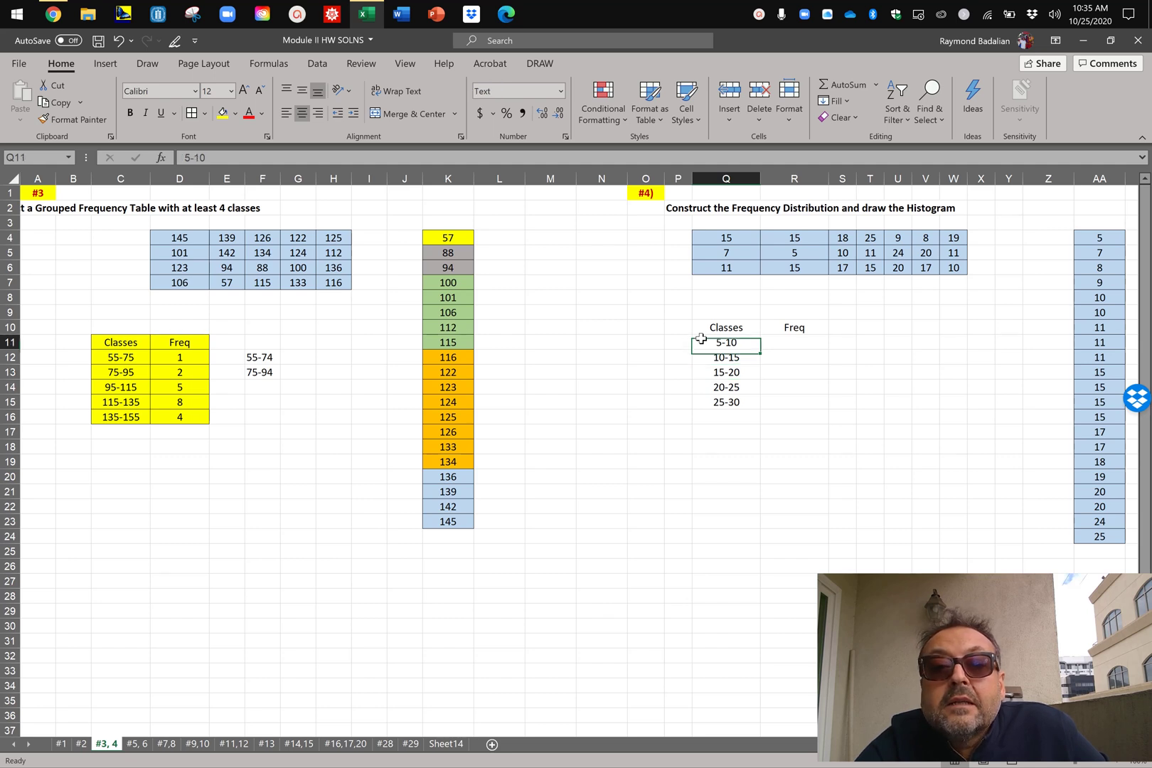
click(706, 357)
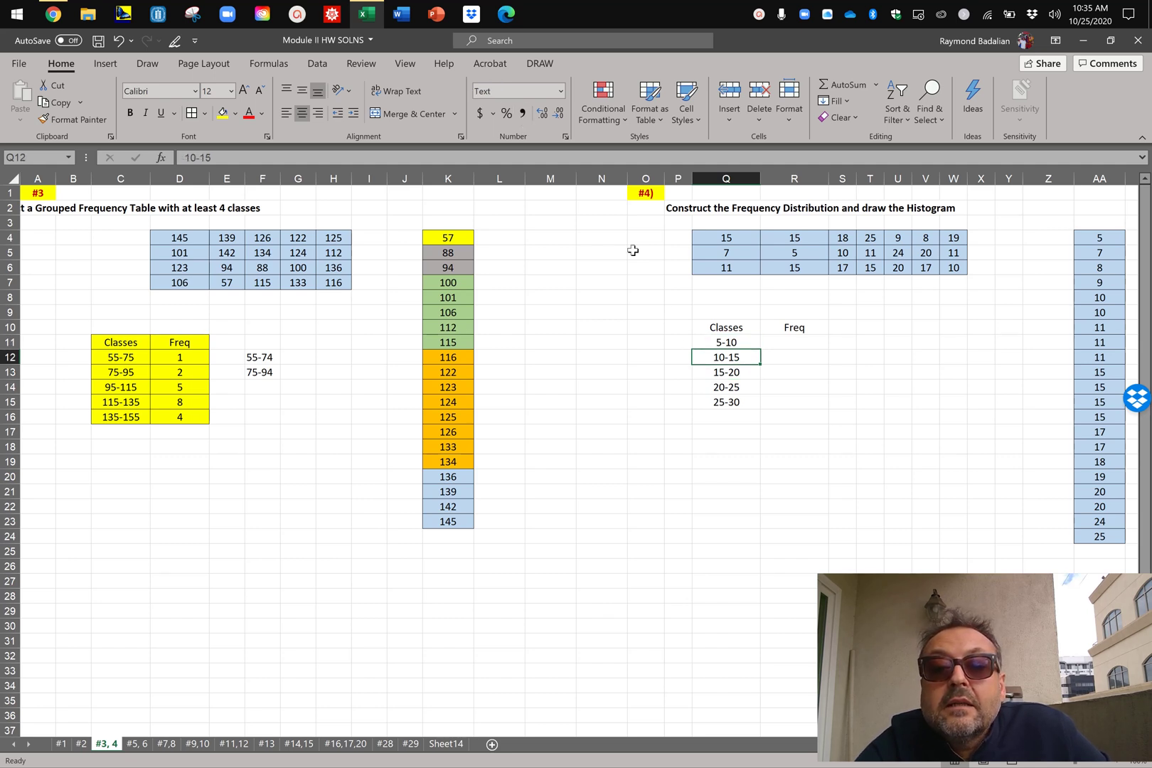
click(686, 388)
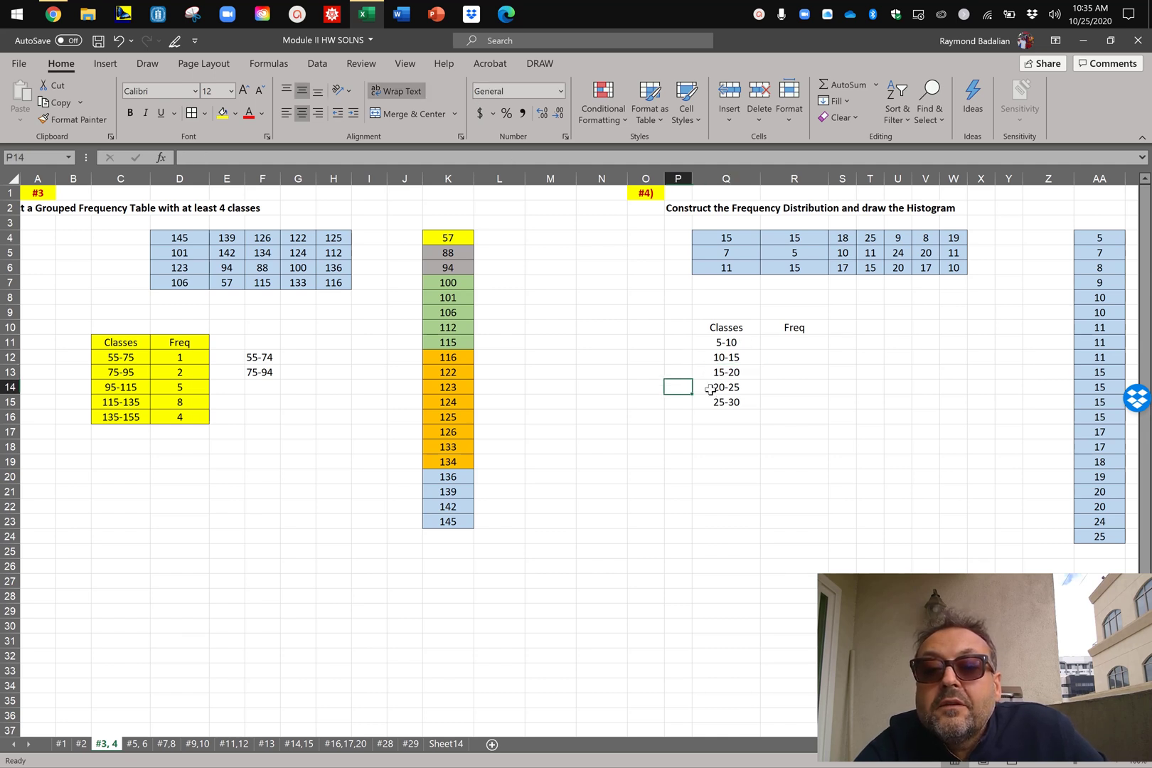
Shade data values 5 to 9 yellow and enter frequency 4 for class 5-10.
click(790, 342)
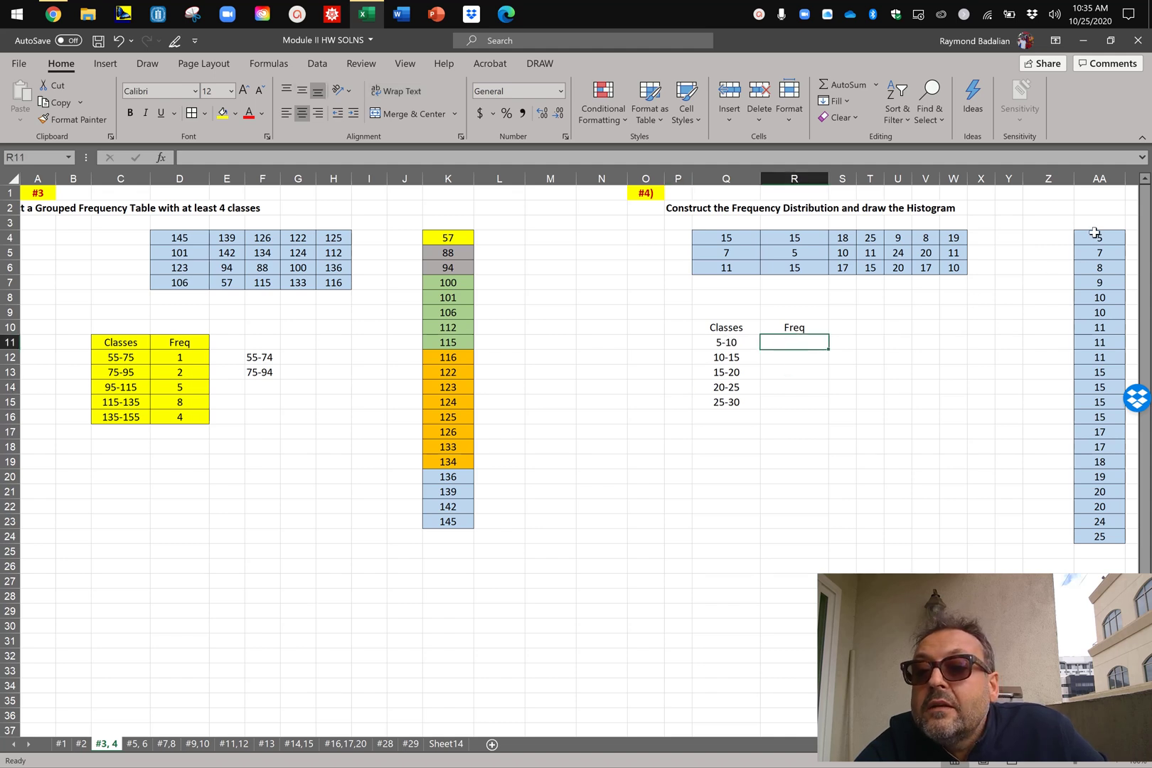
drag(1095, 233, 1097, 283)
click(223, 113)
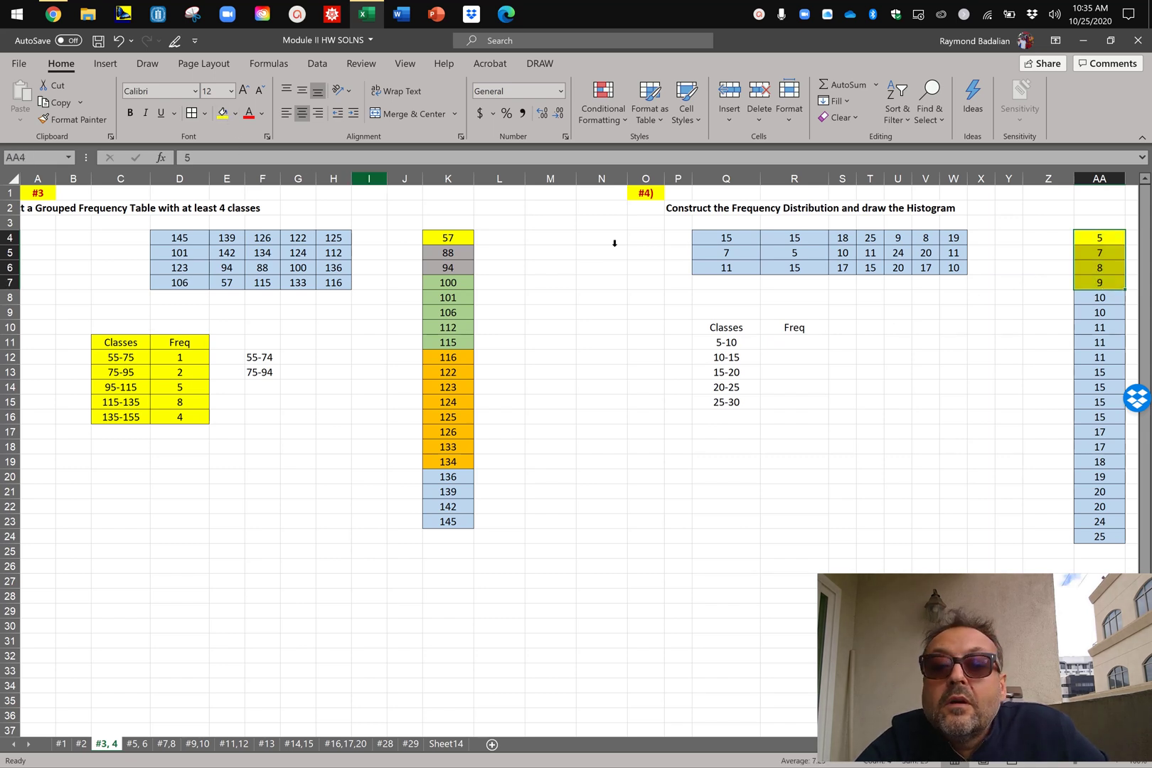
click(800, 329)
click(801, 341)
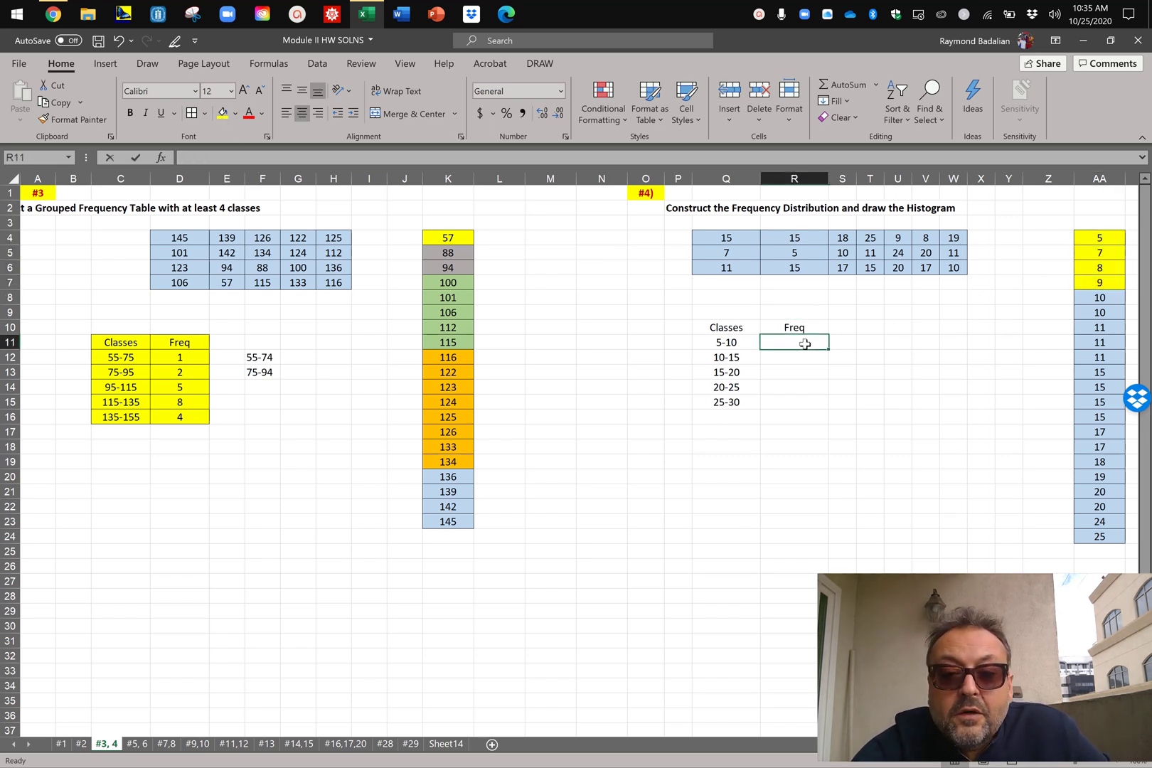
text(4)
click(799, 358)
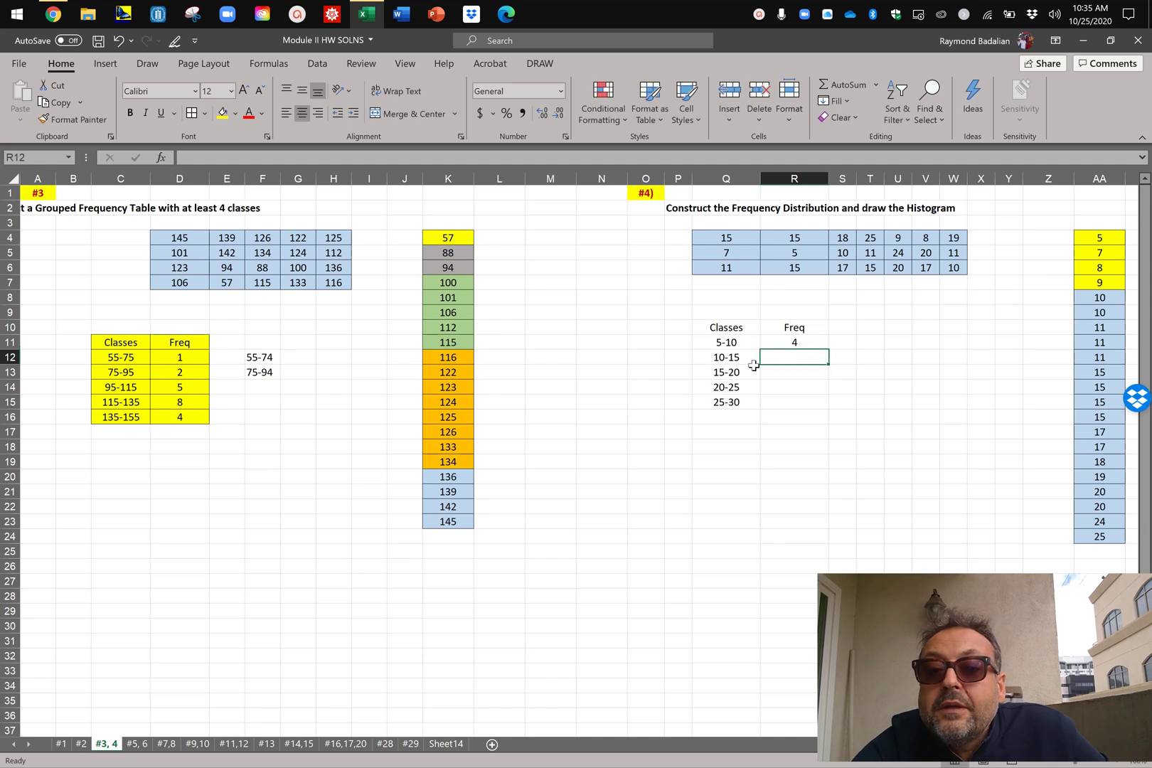
Shade the 10-15 class values light green and enter frequency 5 for it.
drag(1112, 294, 1116, 359)
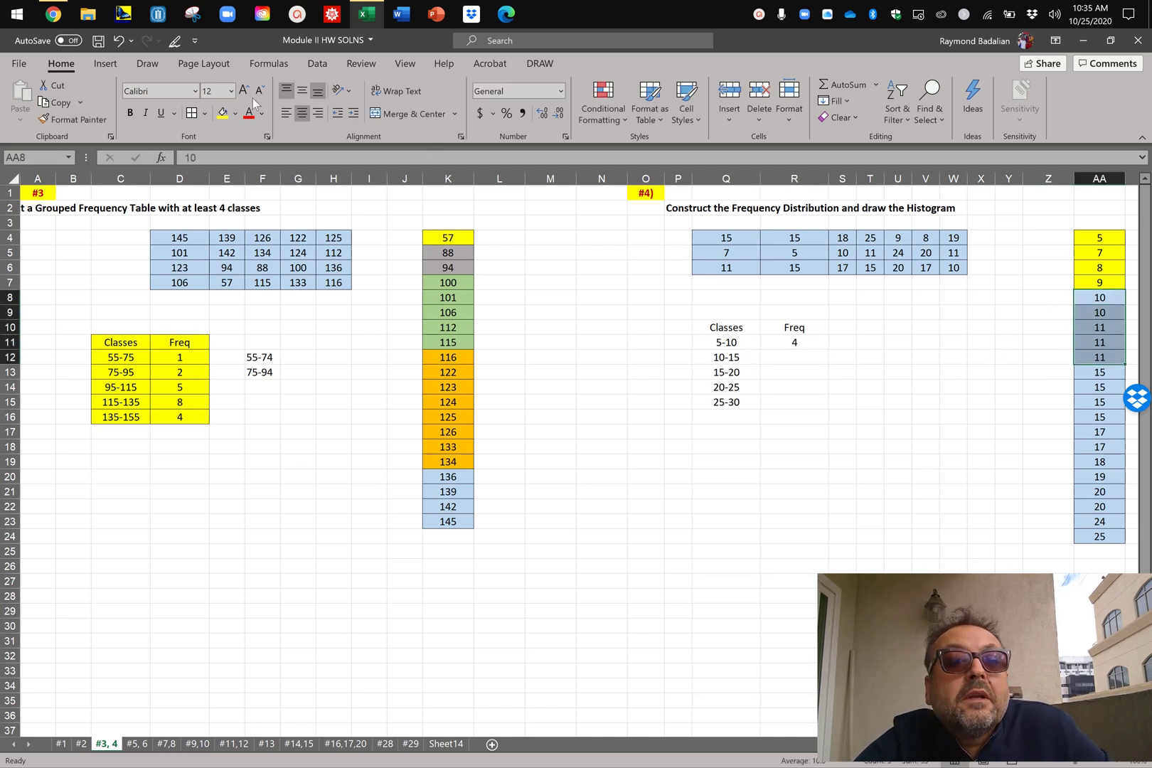
click(236, 113)
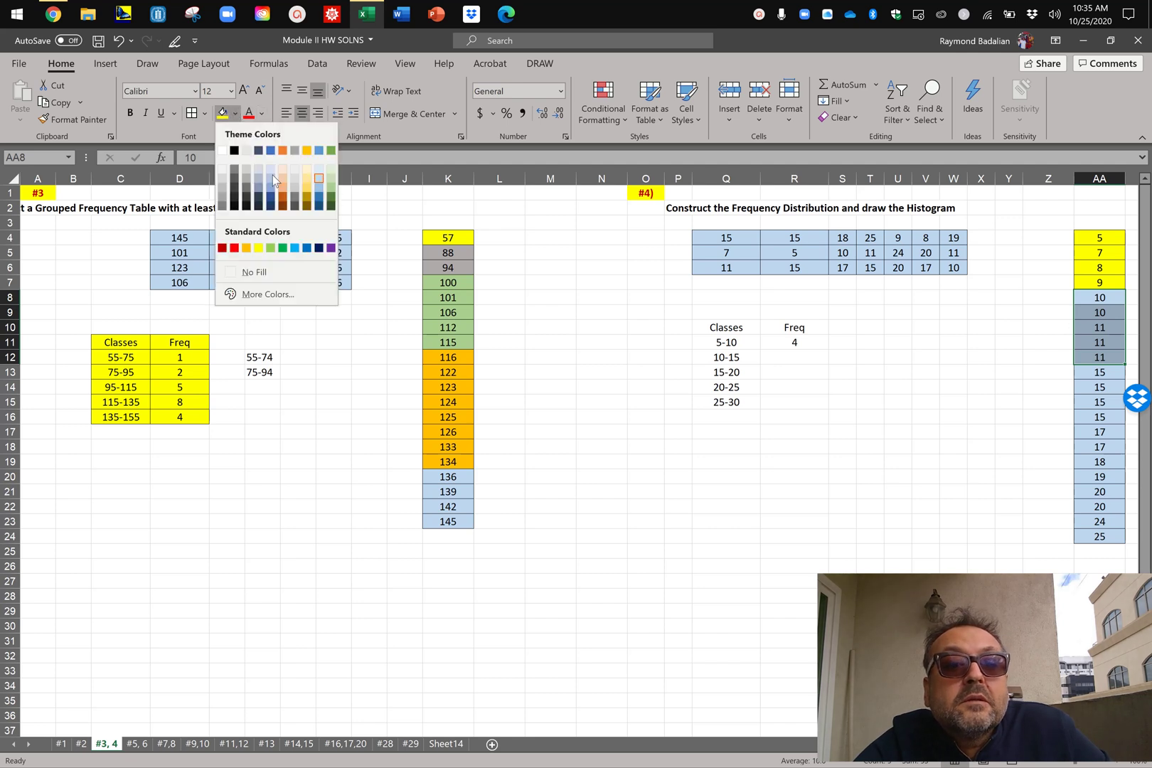
click(331, 180)
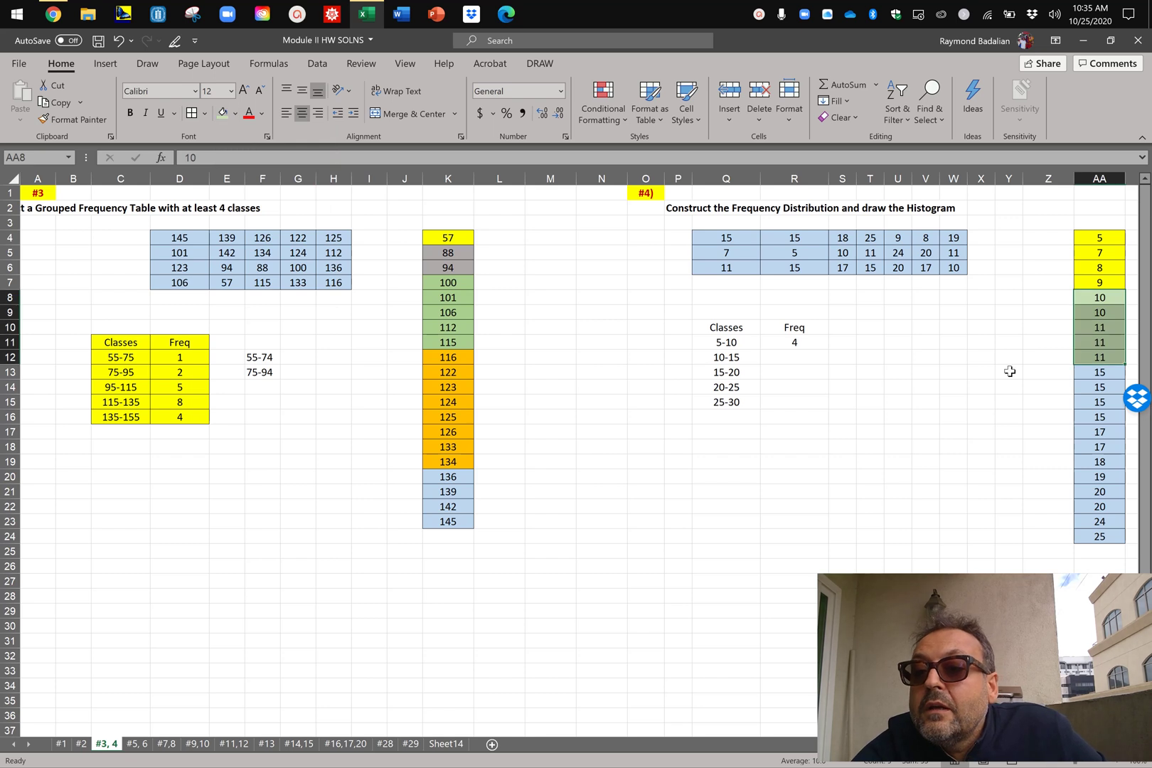
drag(1092, 297, 1099, 359)
click(787, 360)
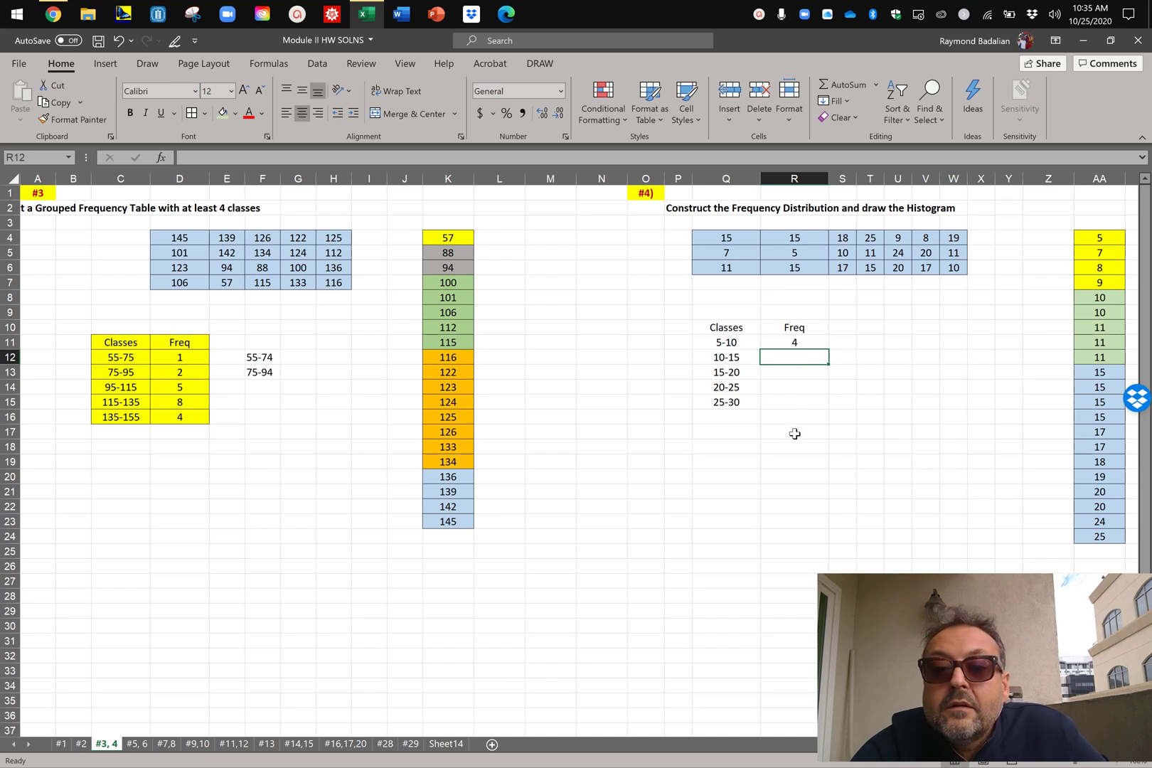
text(5)
click(782, 370)
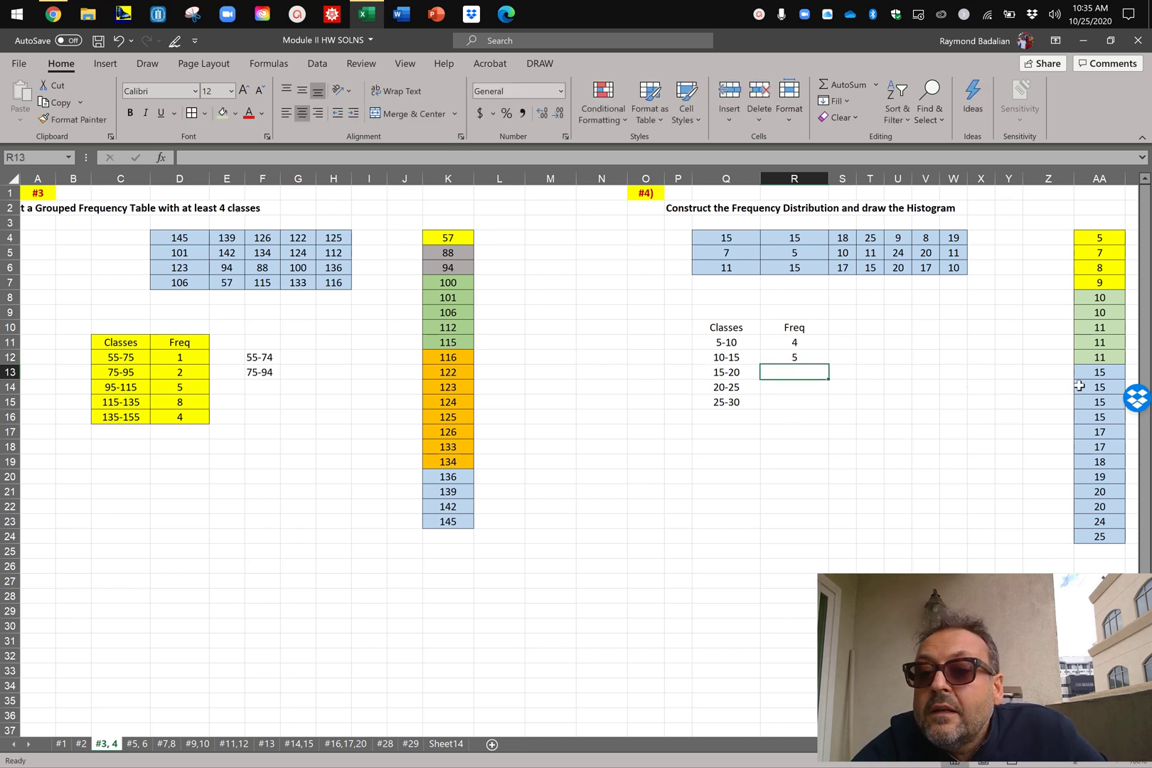
Shade data values 15 to 19 orange and enter frequency 8 for class 15-20.
drag(1100, 372, 1093, 471)
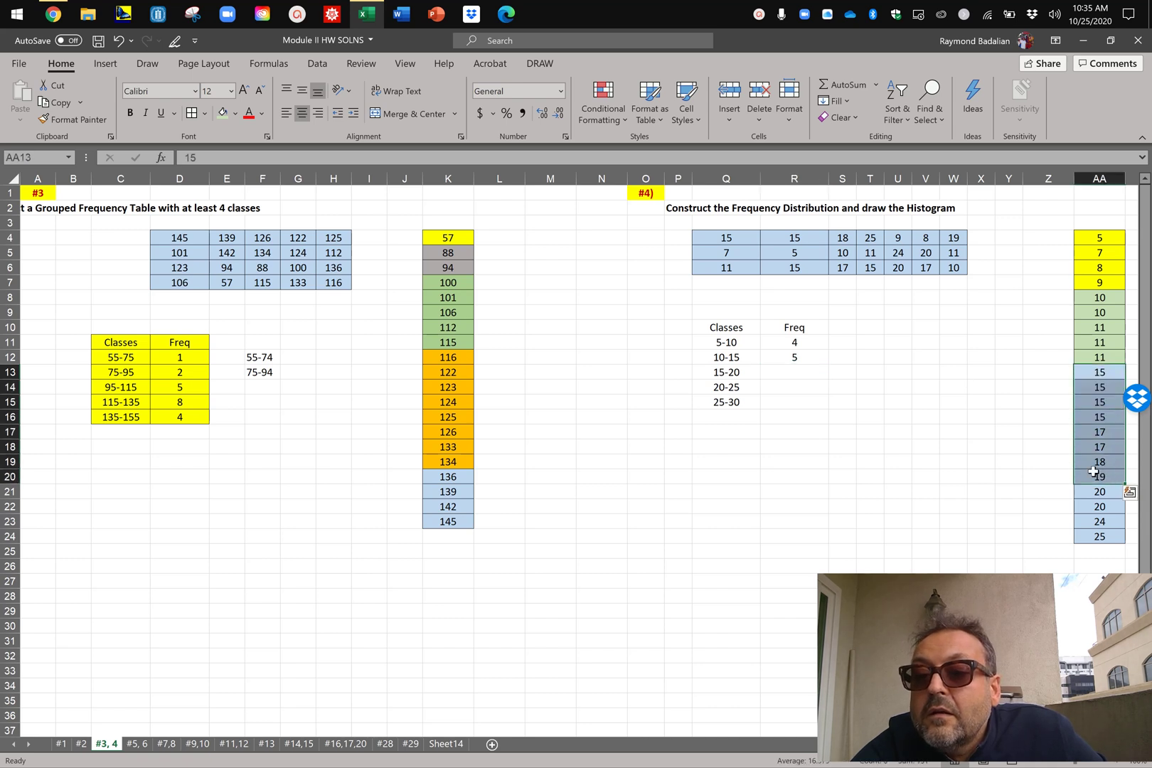
click(234, 114)
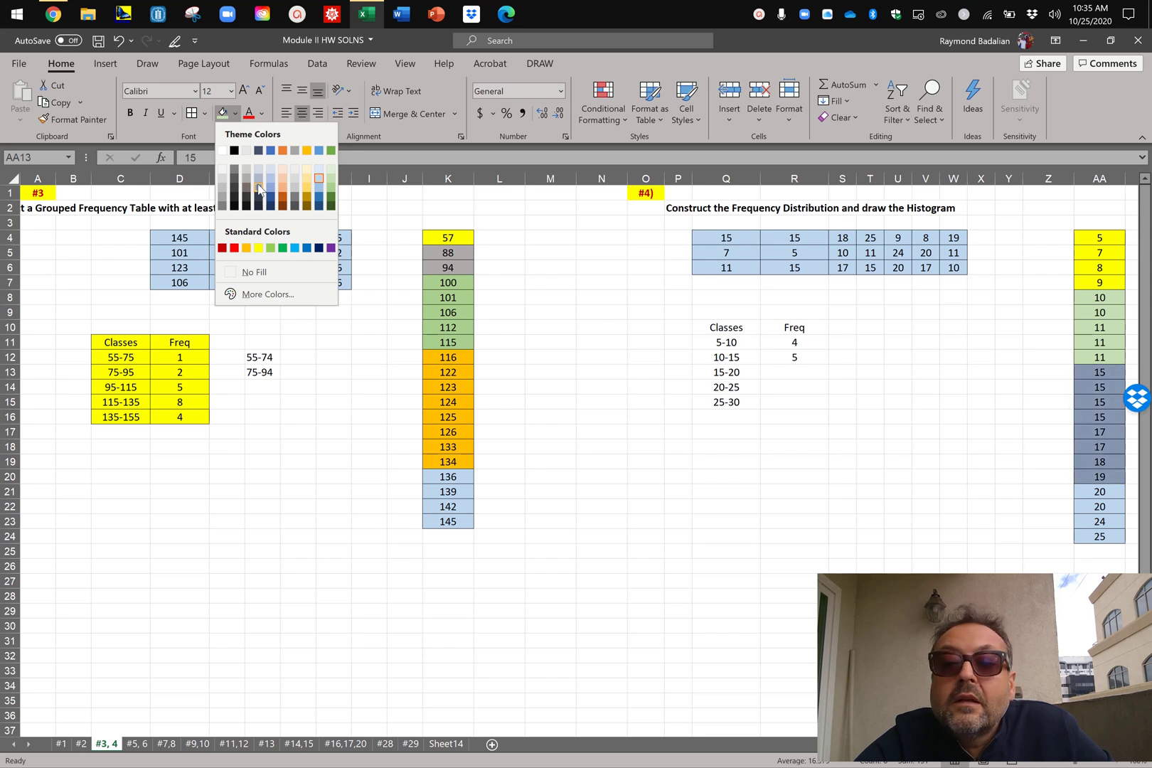
click(246, 248)
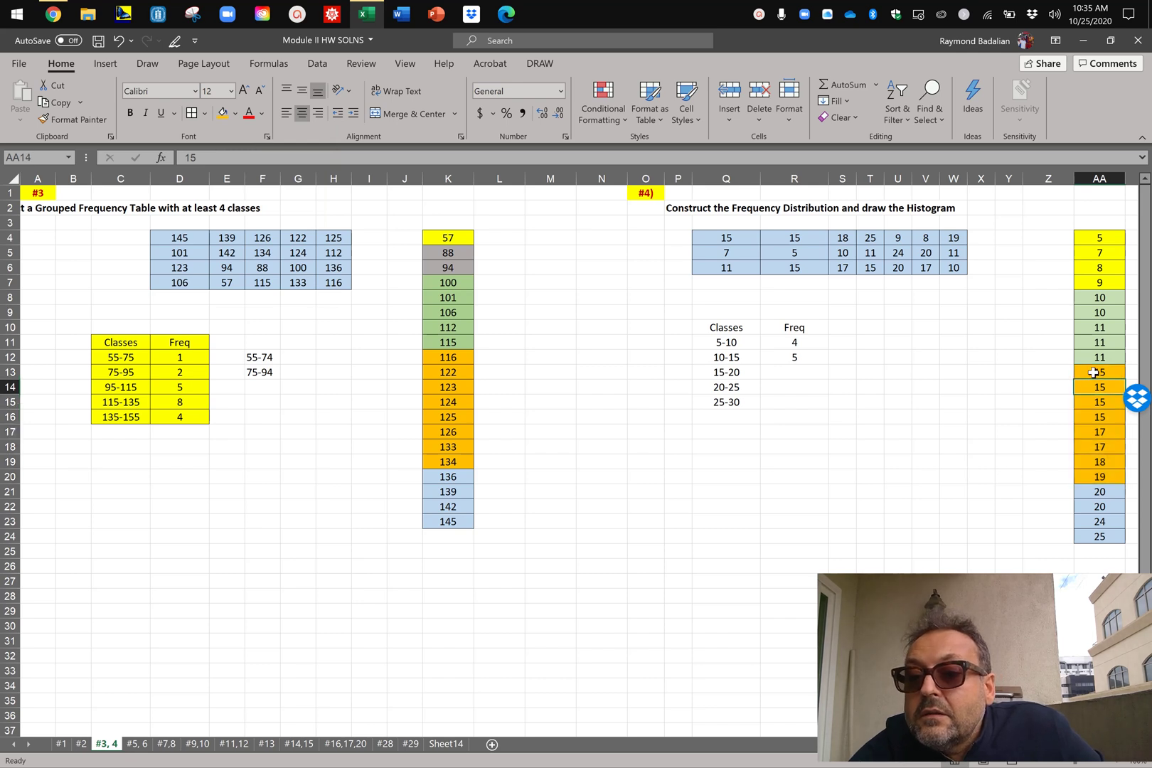
drag(1097, 370, 1095, 474)
click(804, 372)
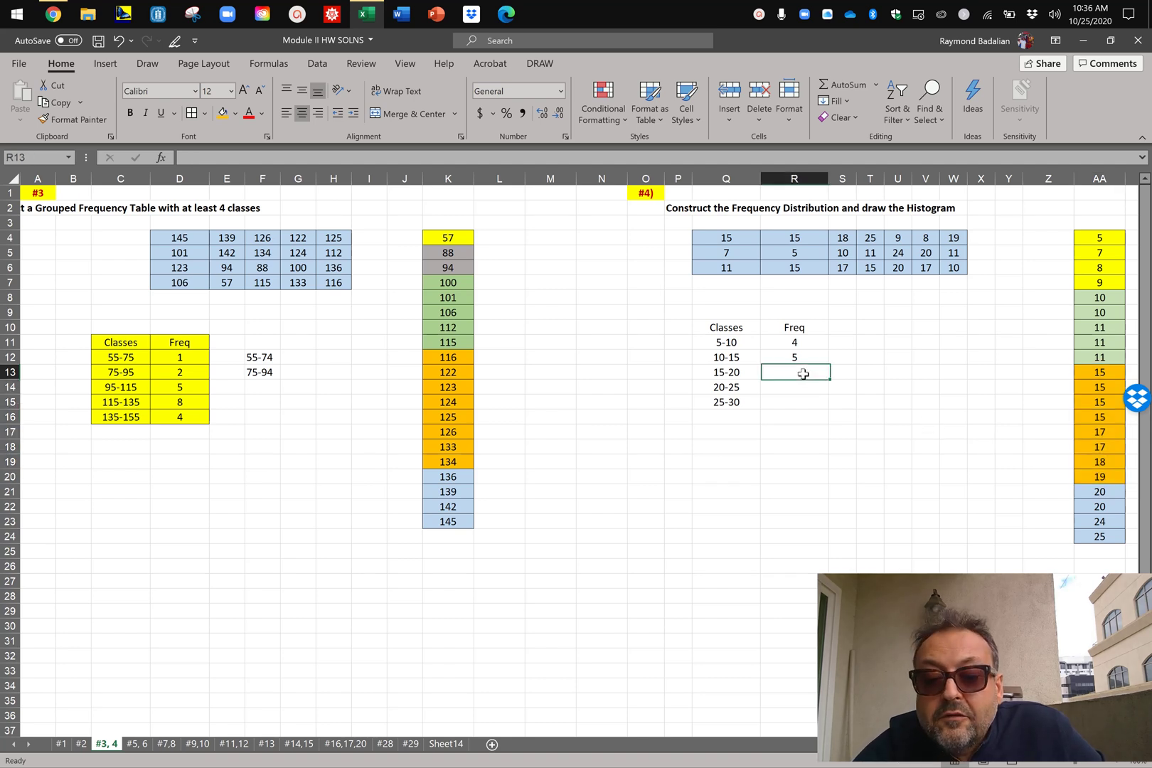
text(8)
click(800, 388)
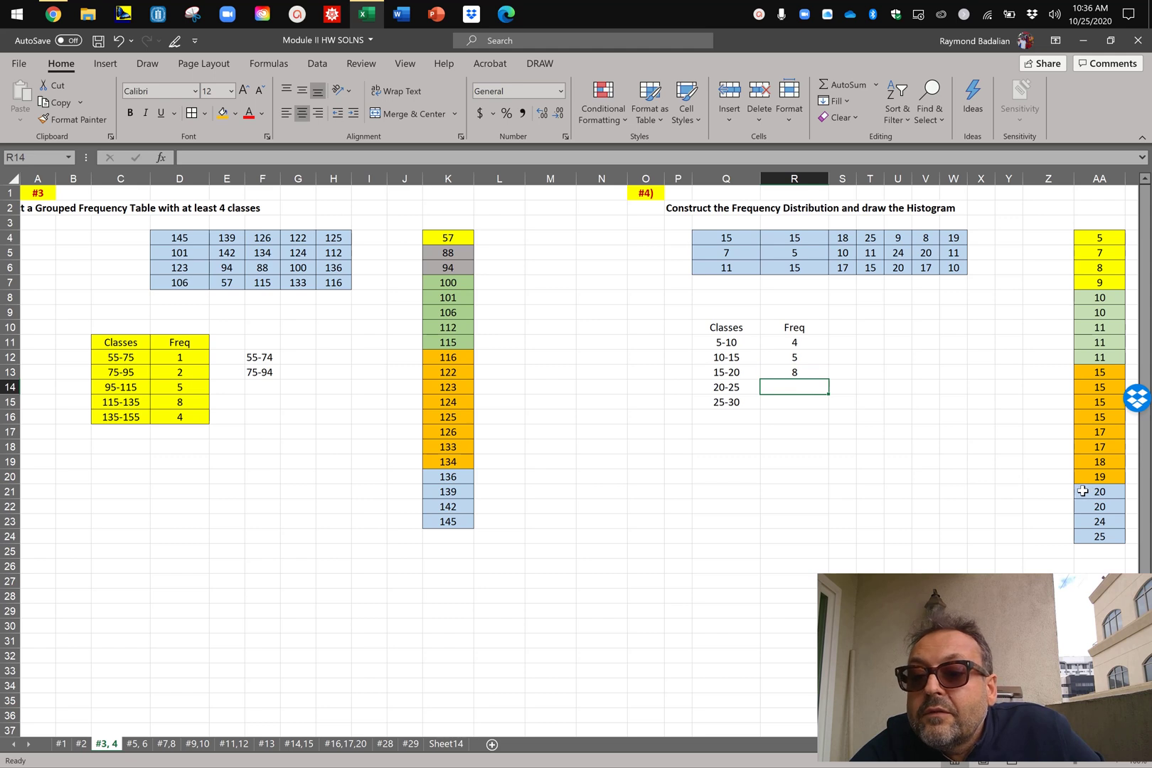
Enter frequency 3 for class 20-25 and 1 for class 25-30.
drag(1082, 490, 1093, 522)
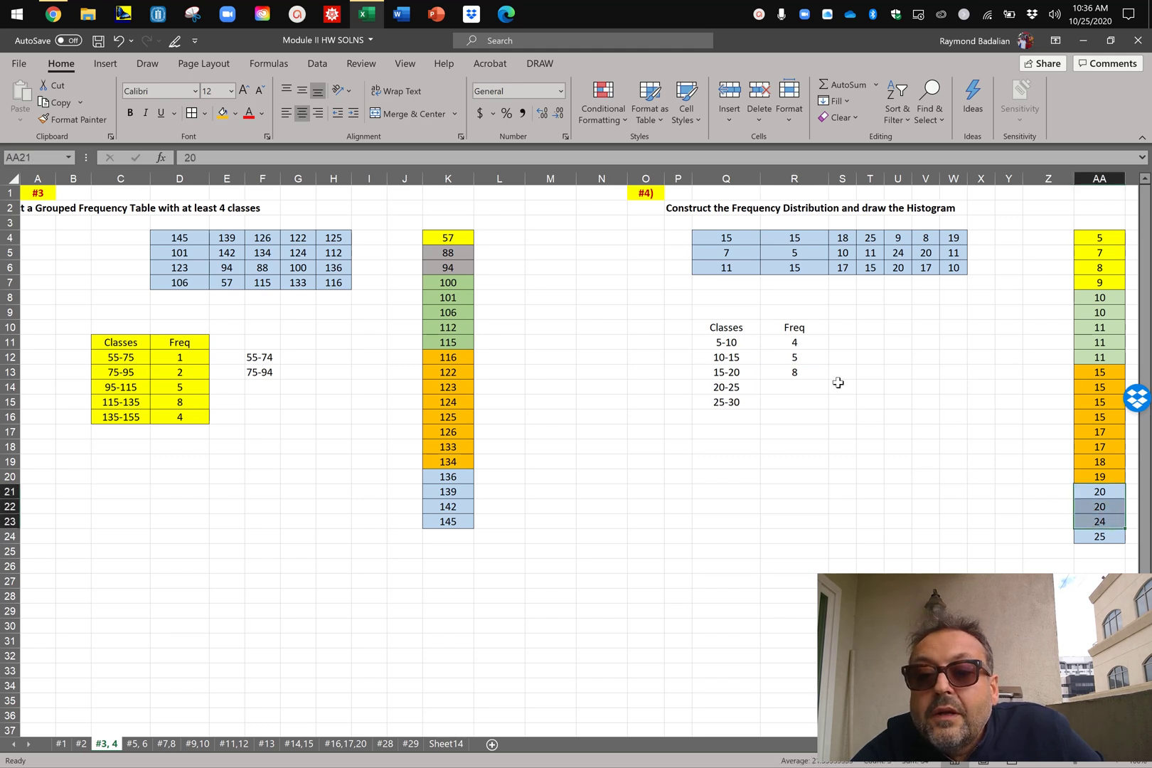
click(797, 388)
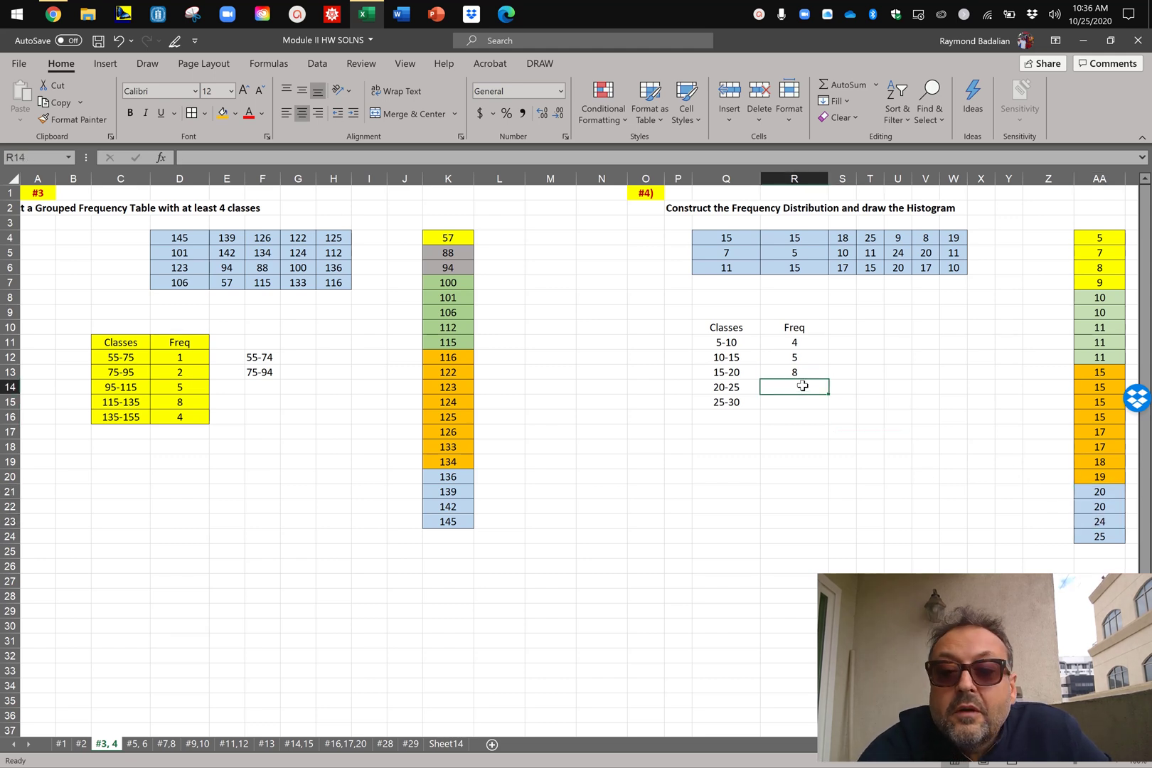
text(3)
click(793, 404)
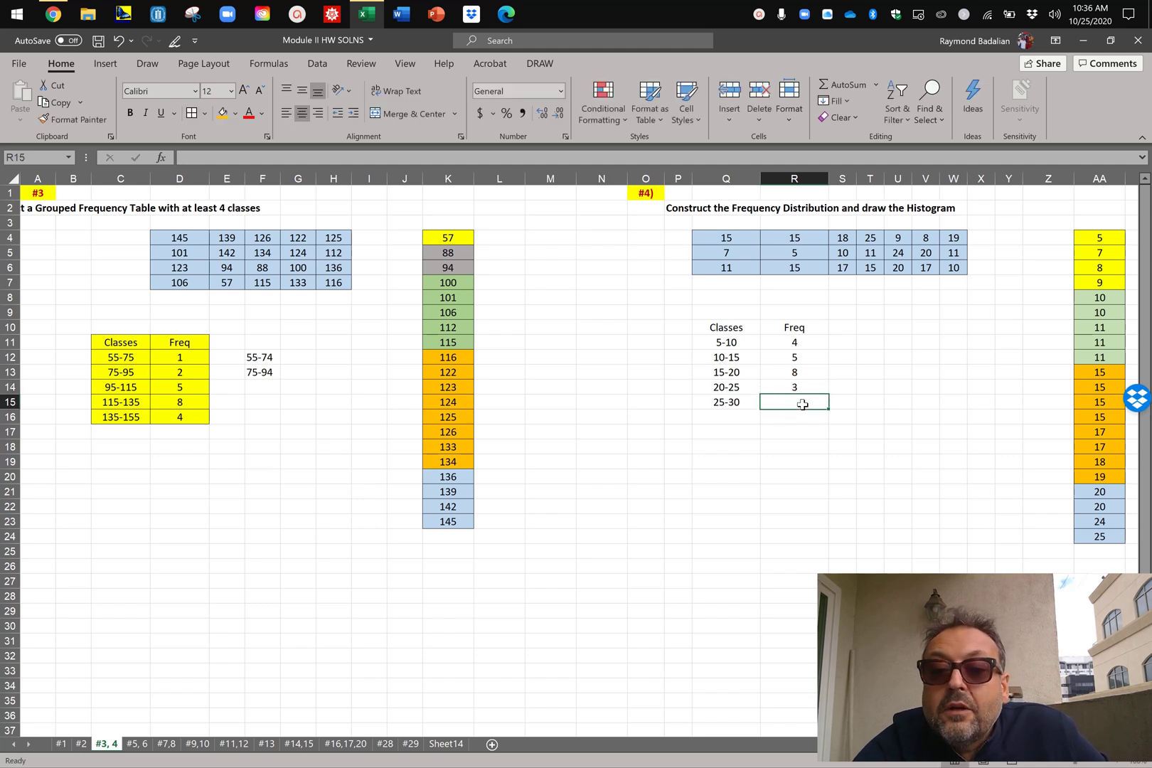
text(1)
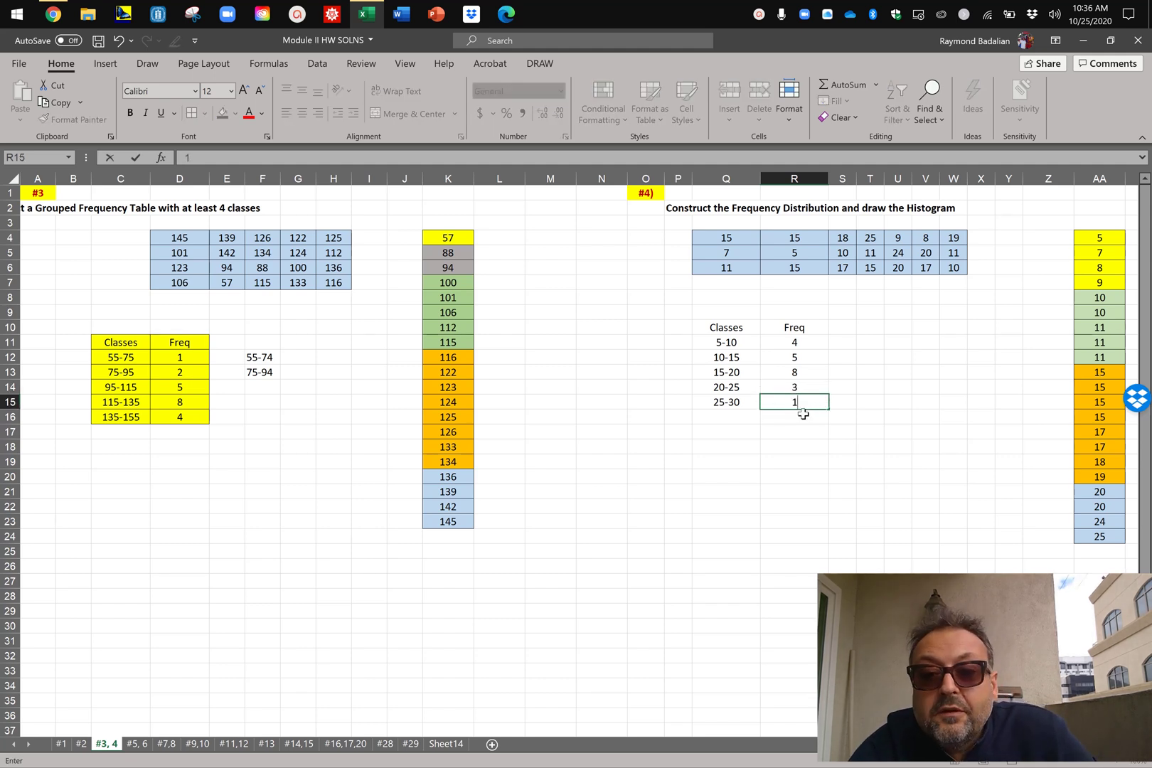
click(803, 414)
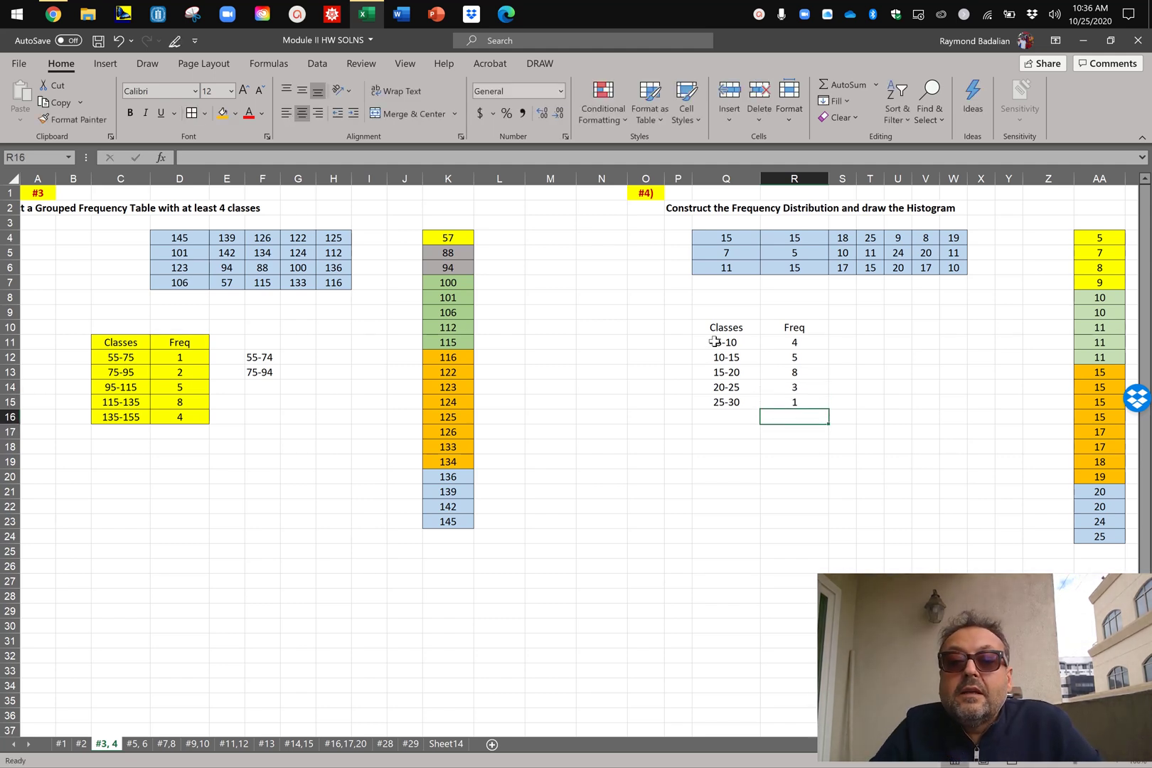
Fill the whole Classes/Freq table Q10:R15 with yellow.
drag(730, 324, 776, 406)
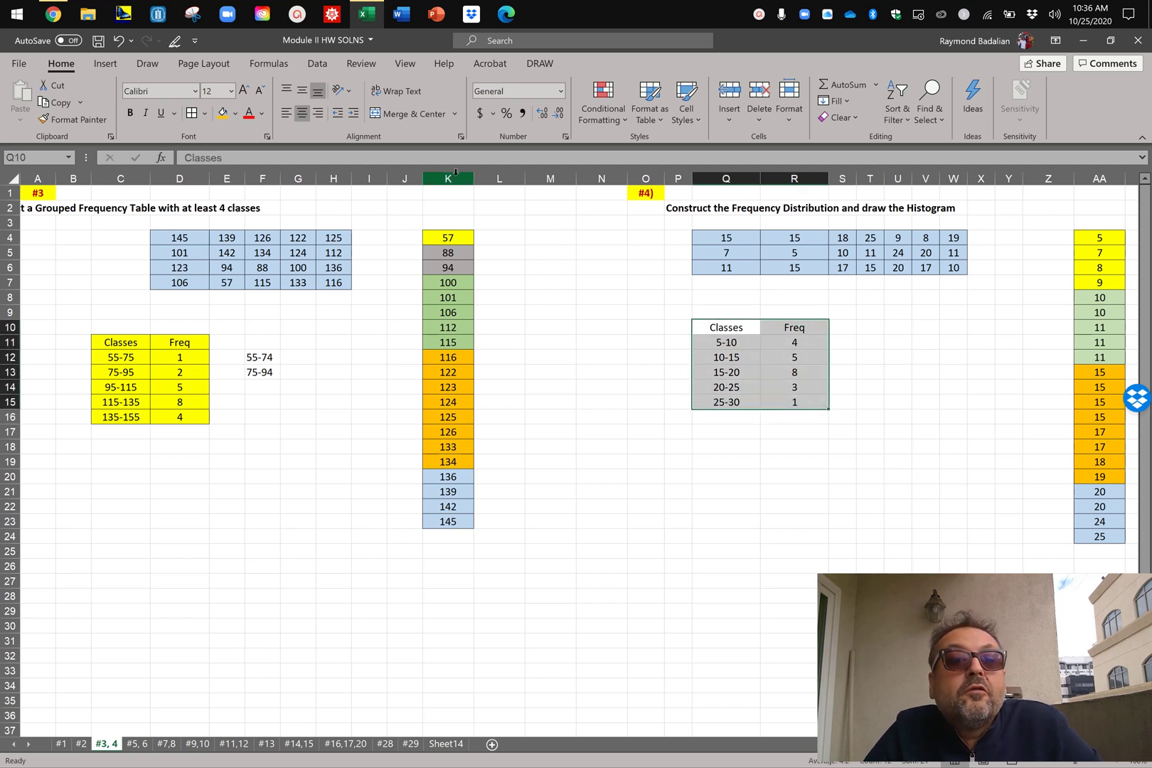
click(235, 113)
click(258, 248)
click(703, 430)
Make the Classes and Freq headers bold with dark red text.
drag(727, 326, 784, 325)
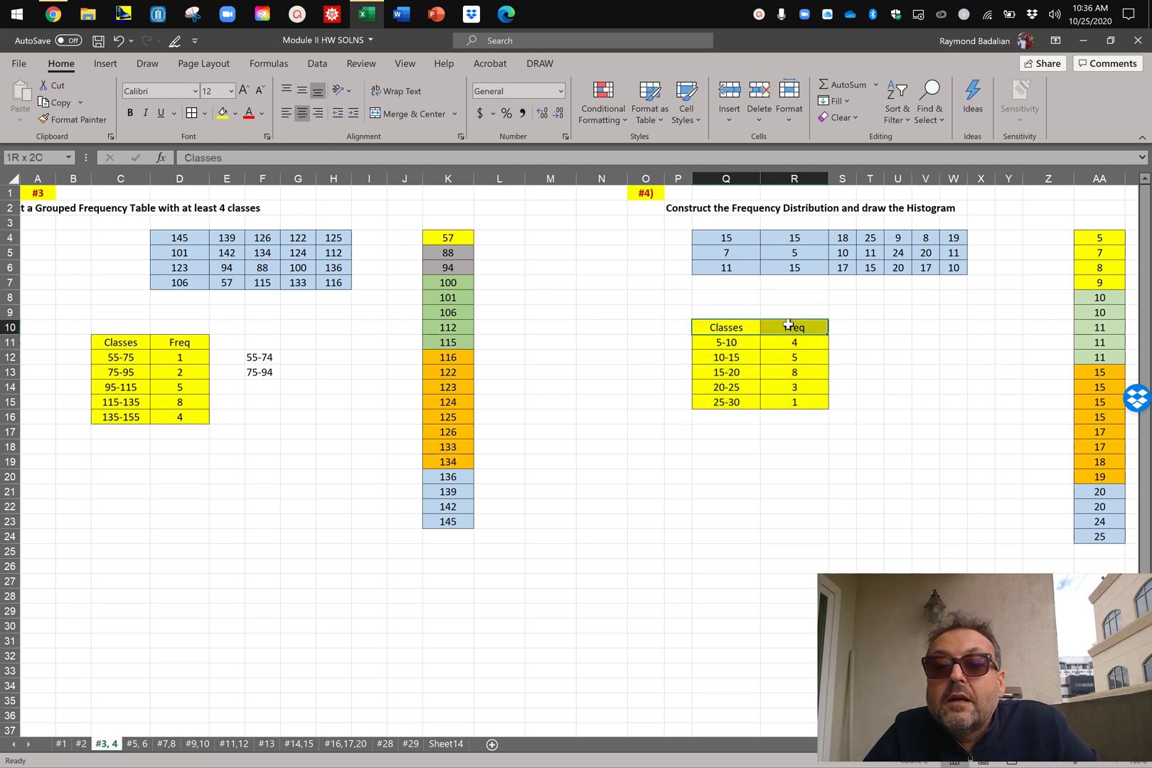
click(131, 113)
click(262, 113)
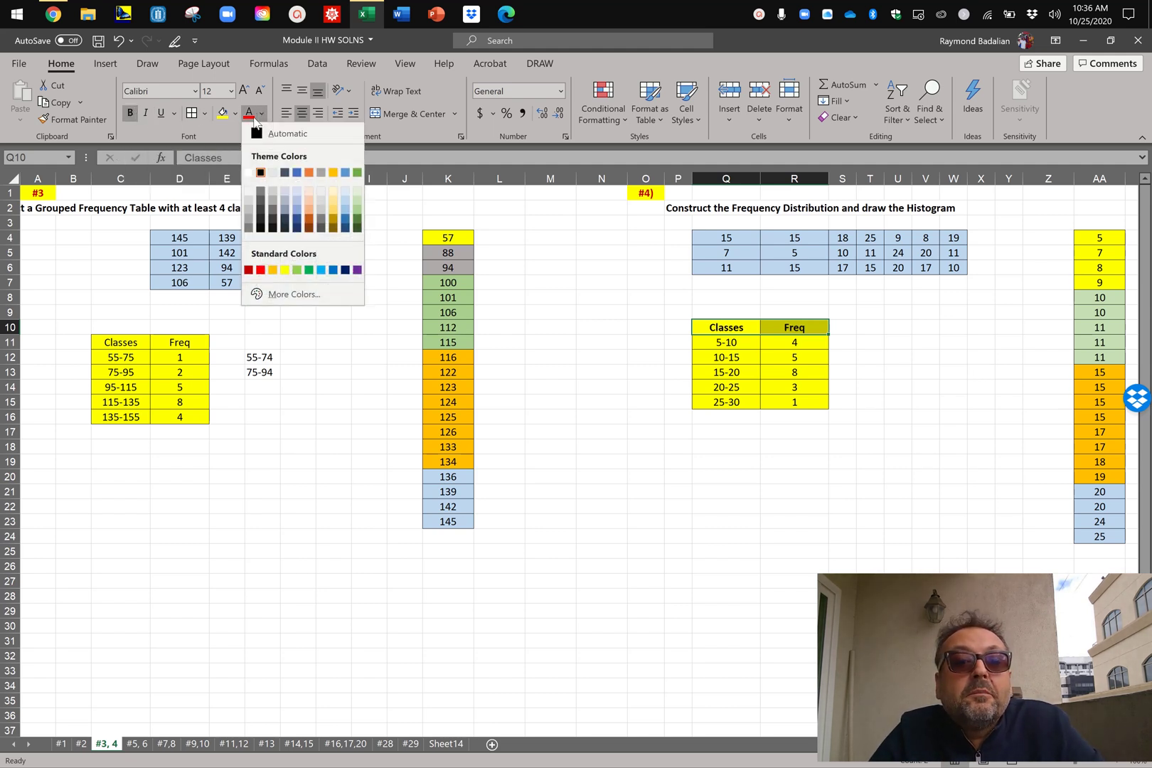
click(252, 271)
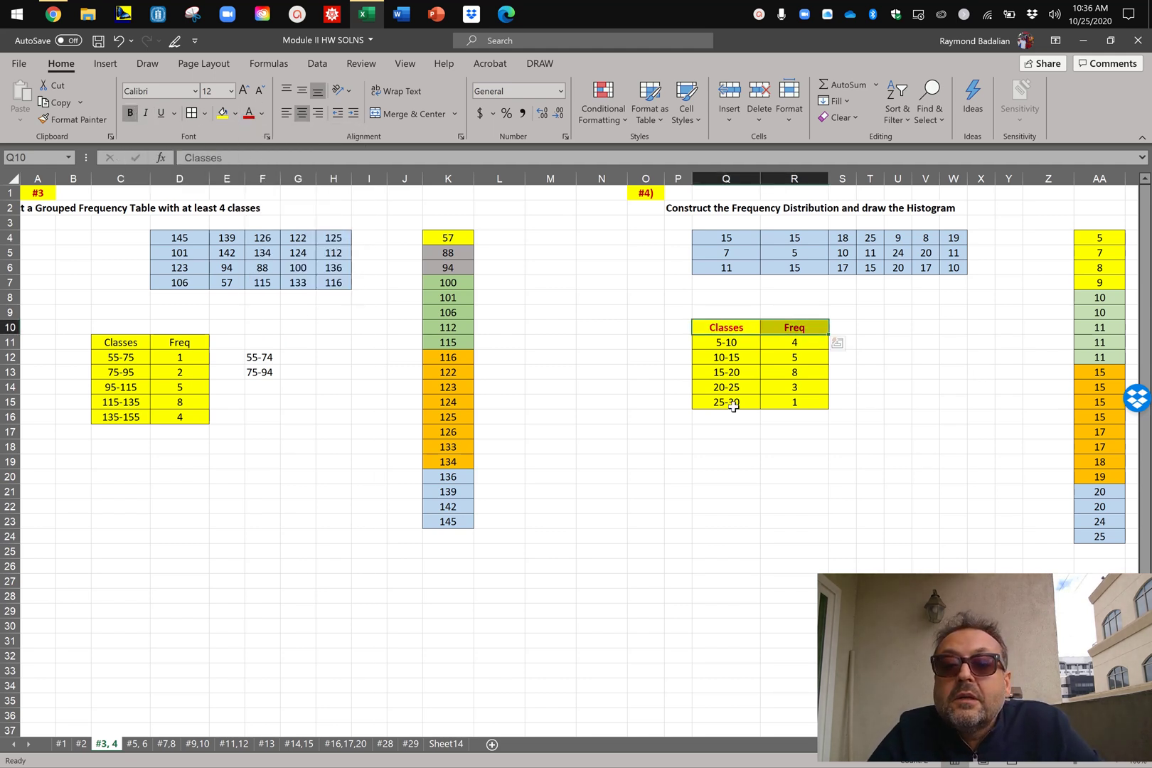
click(733, 326)
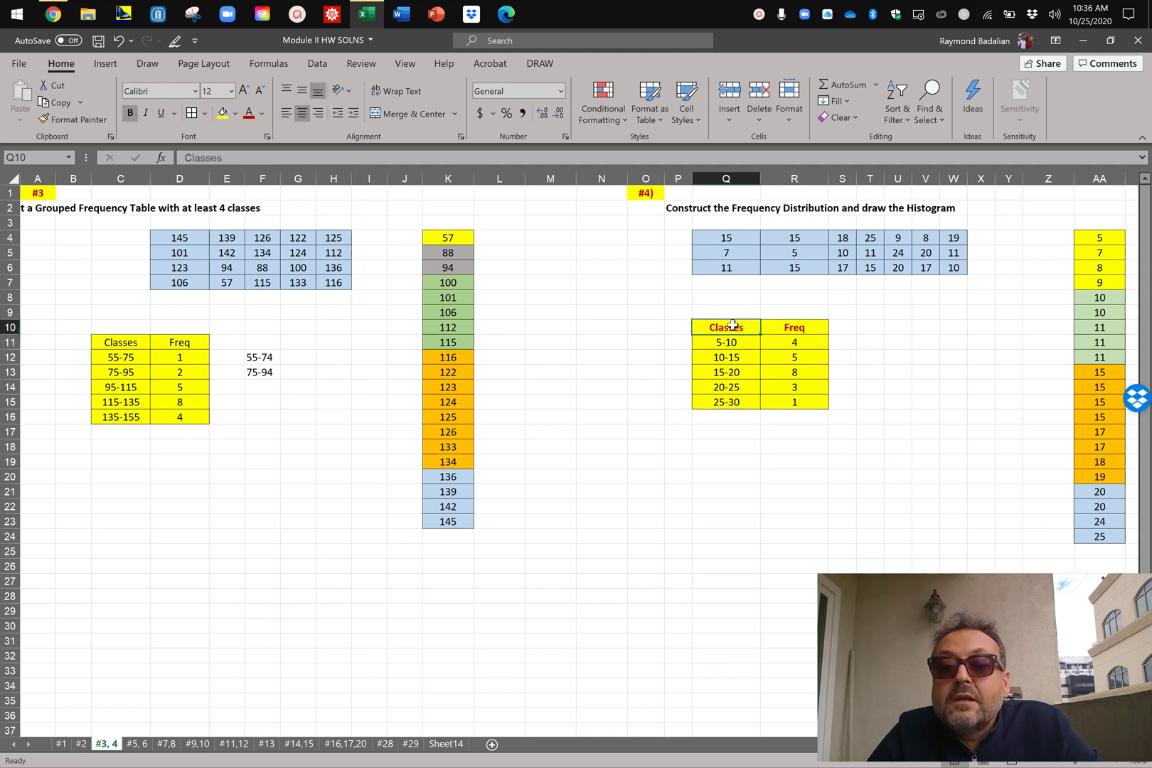
drag(739, 326, 817, 402)
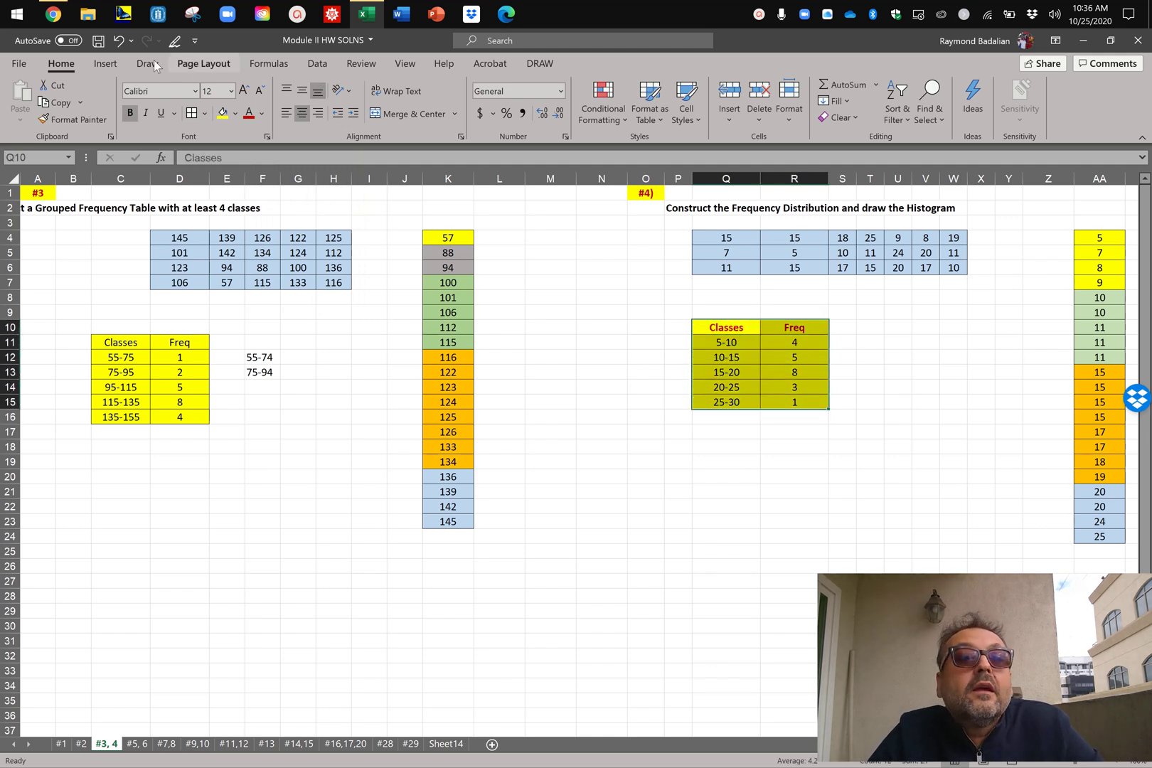
Insert a 2-D clustered column chart of the table and place it below the table.
click(106, 63)
click(507, 84)
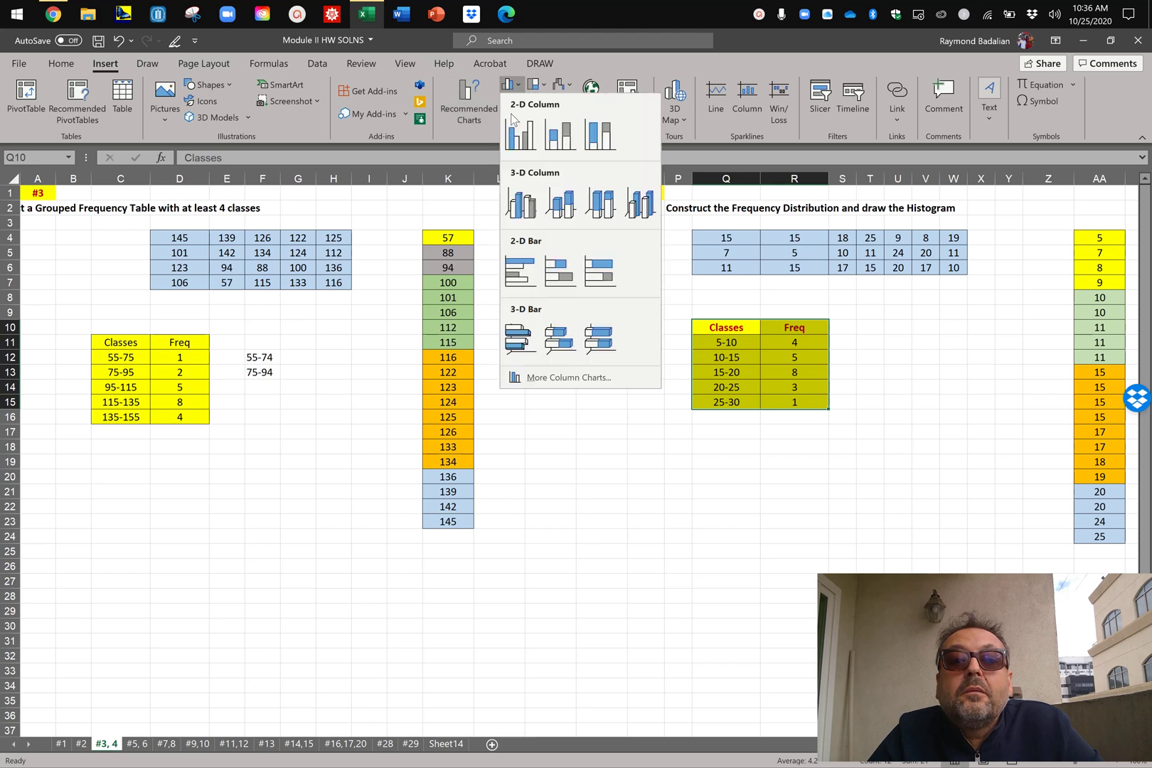
click(522, 136)
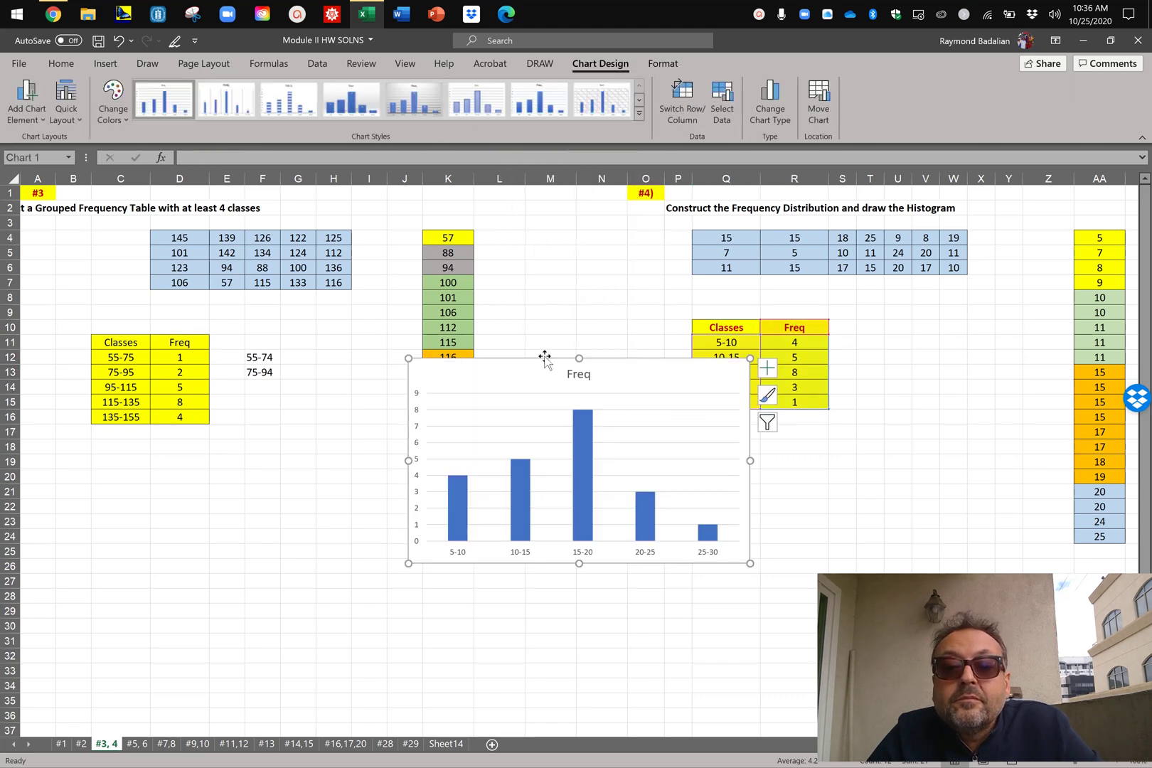
drag(544, 358, 812, 434)
Set the frequency series gap width to 1% so the bars touch.
click(856, 511)
right_click(854, 512)
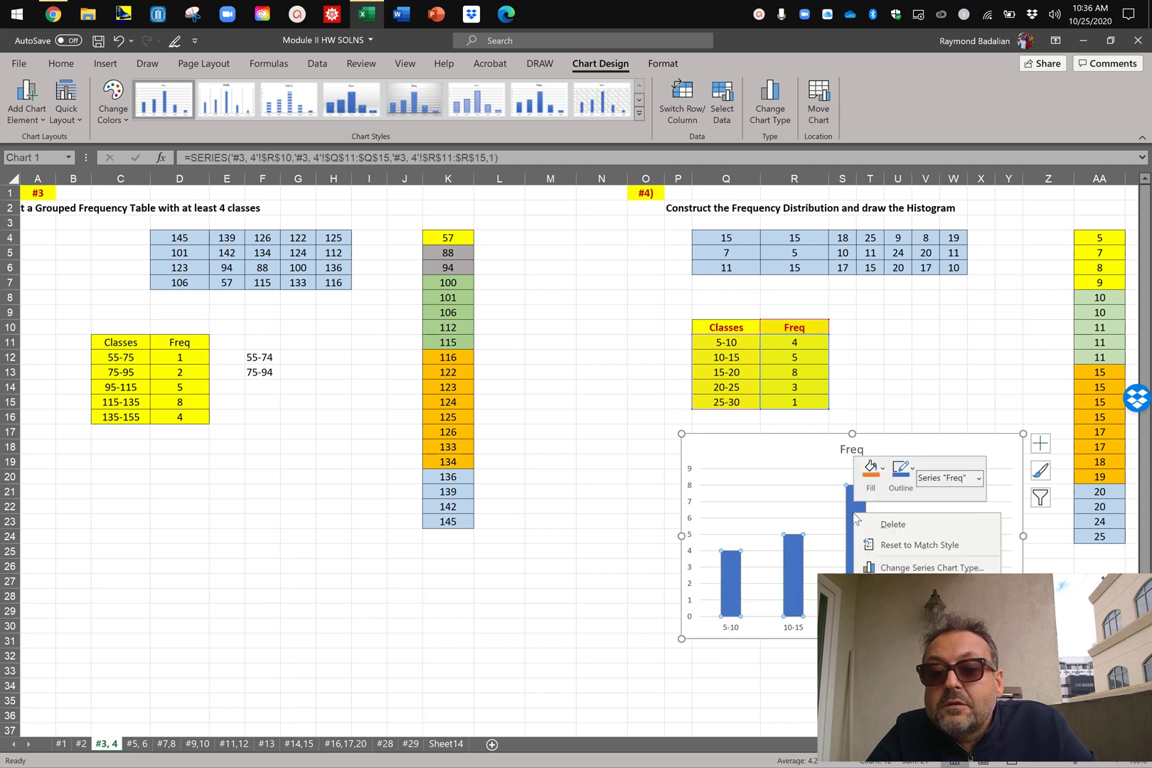
click(924, 678)
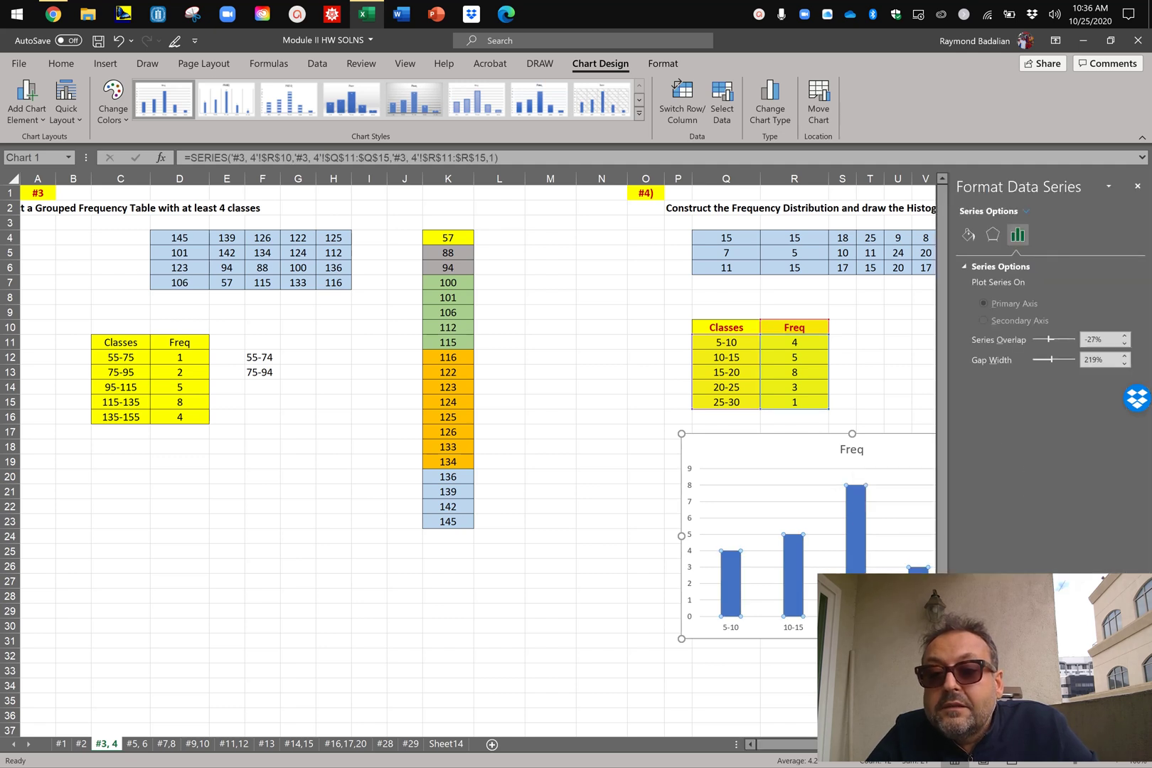
drag(1051, 359, 1032, 359)
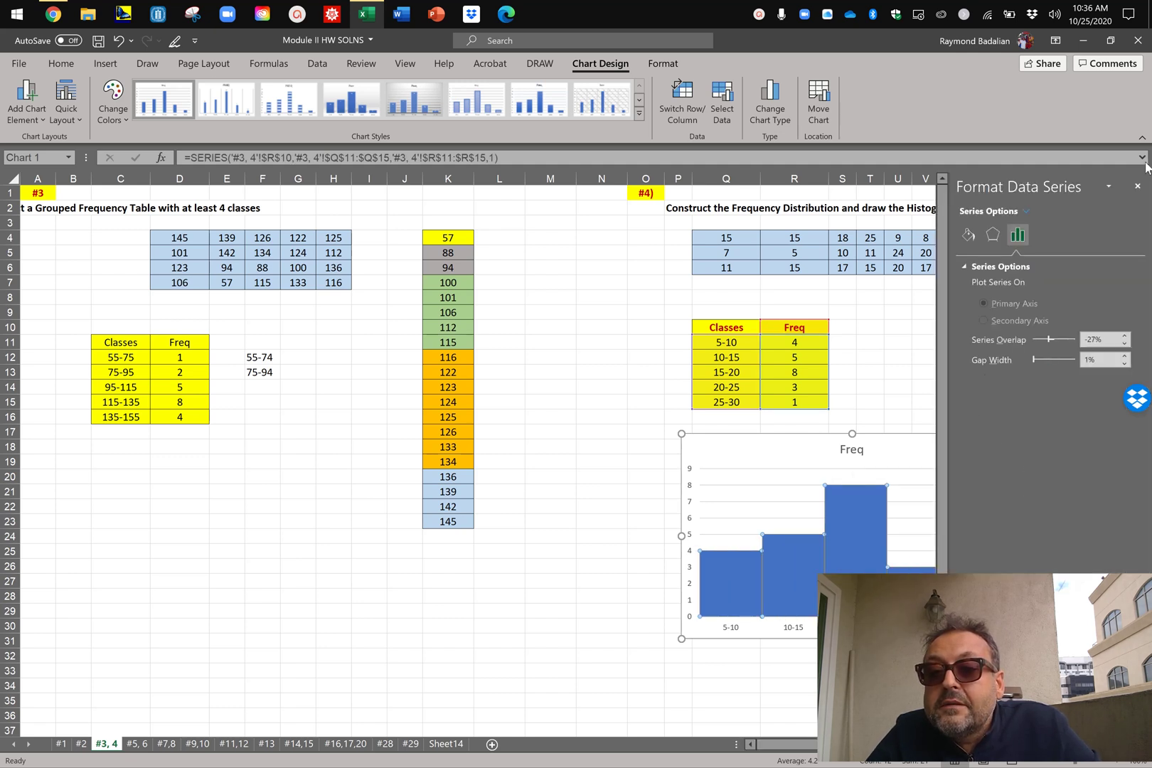
click(1137, 186)
click(916, 393)
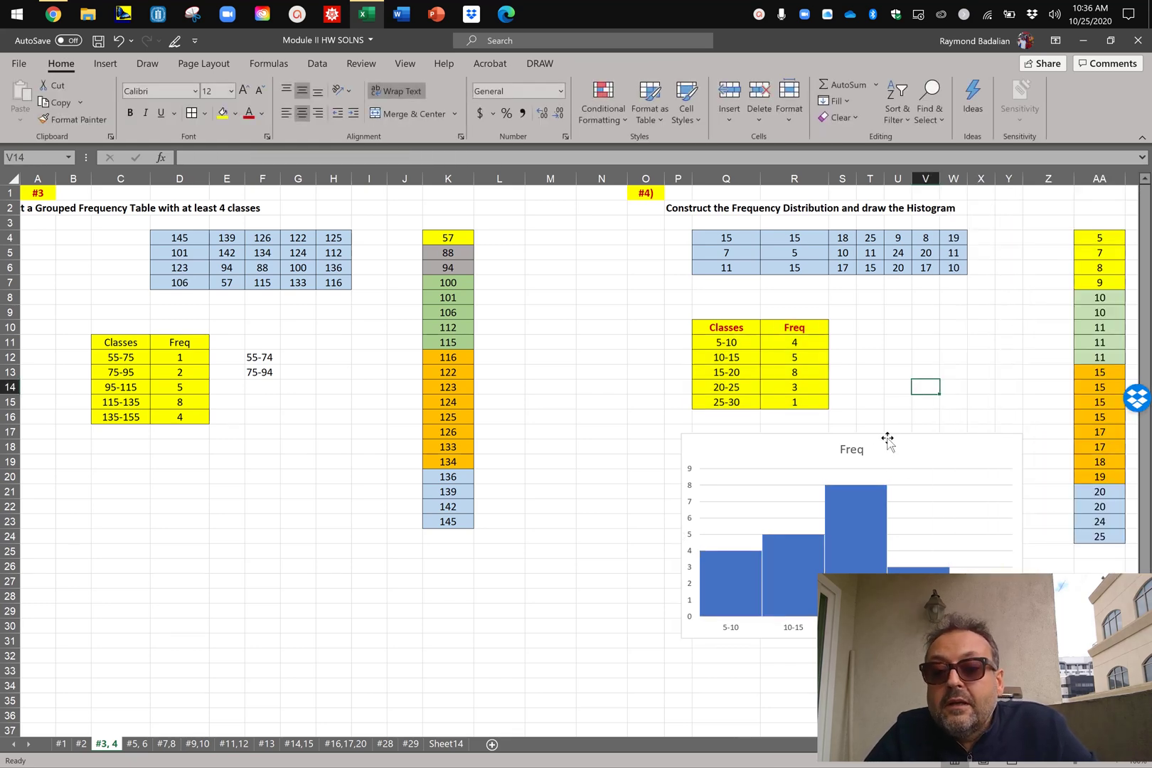
Rename the chart title from Freq to Histogram.
click(866, 449)
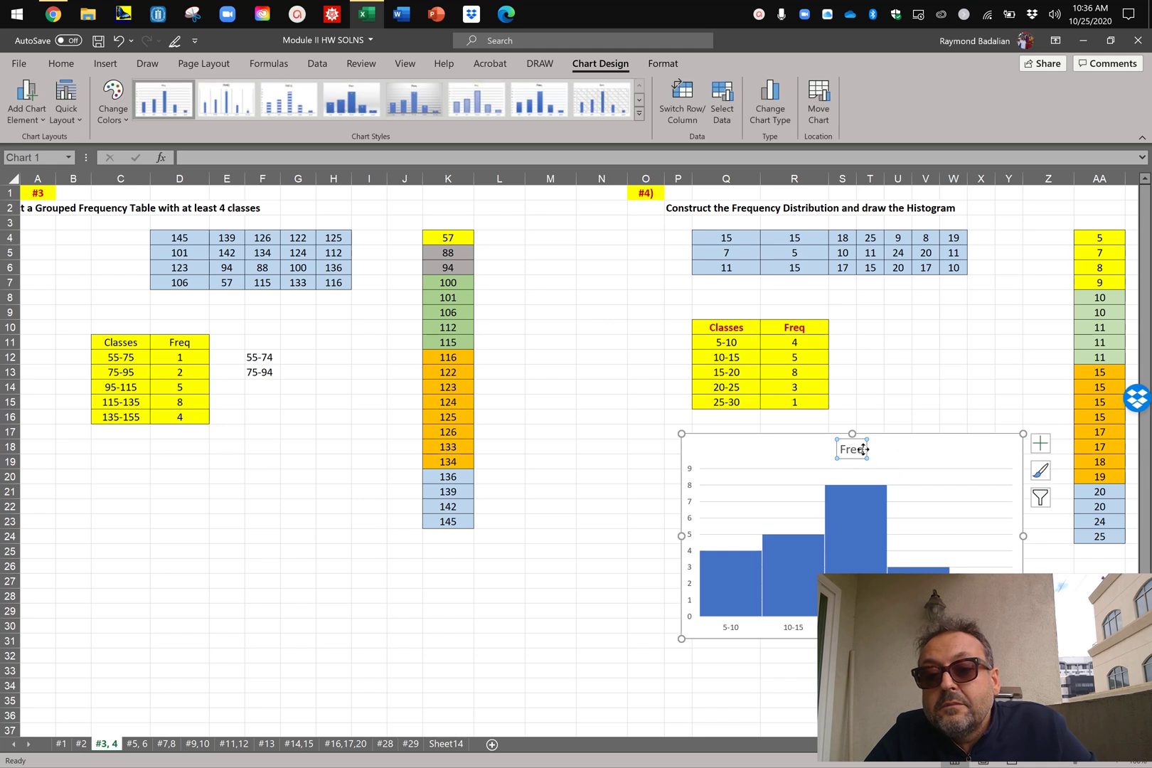
drag(861, 449, 837, 449)
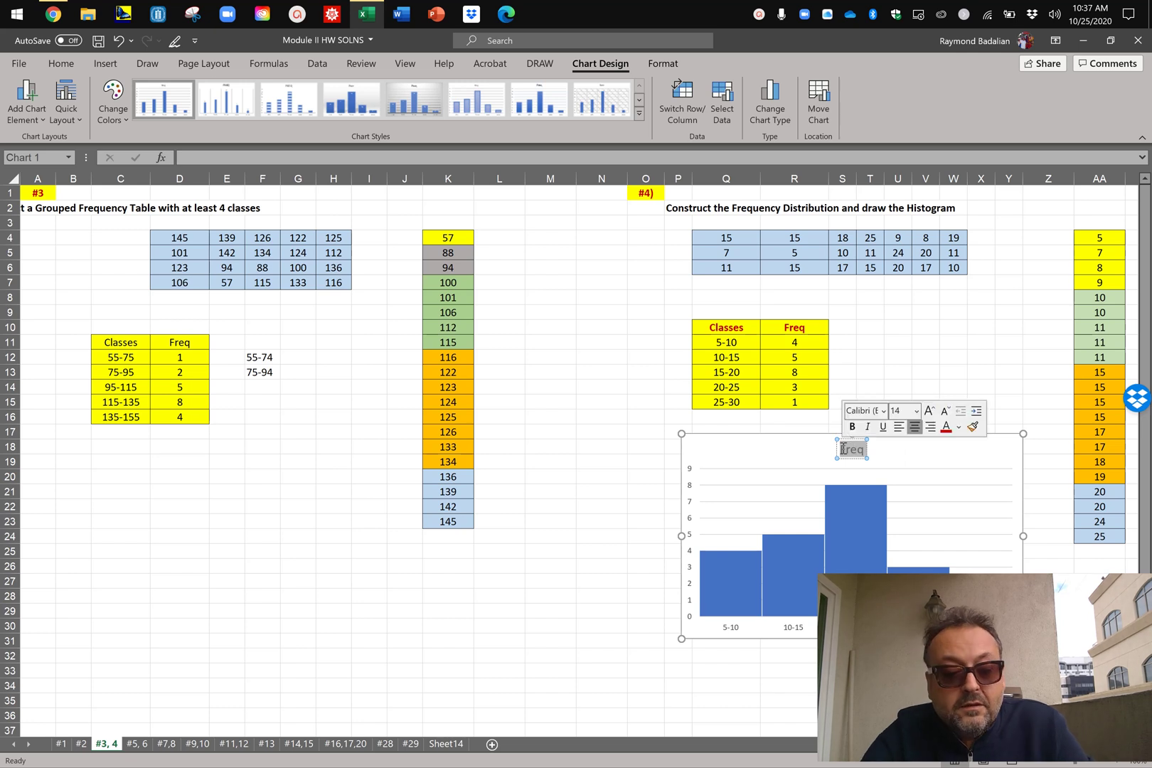
text(Histogram)
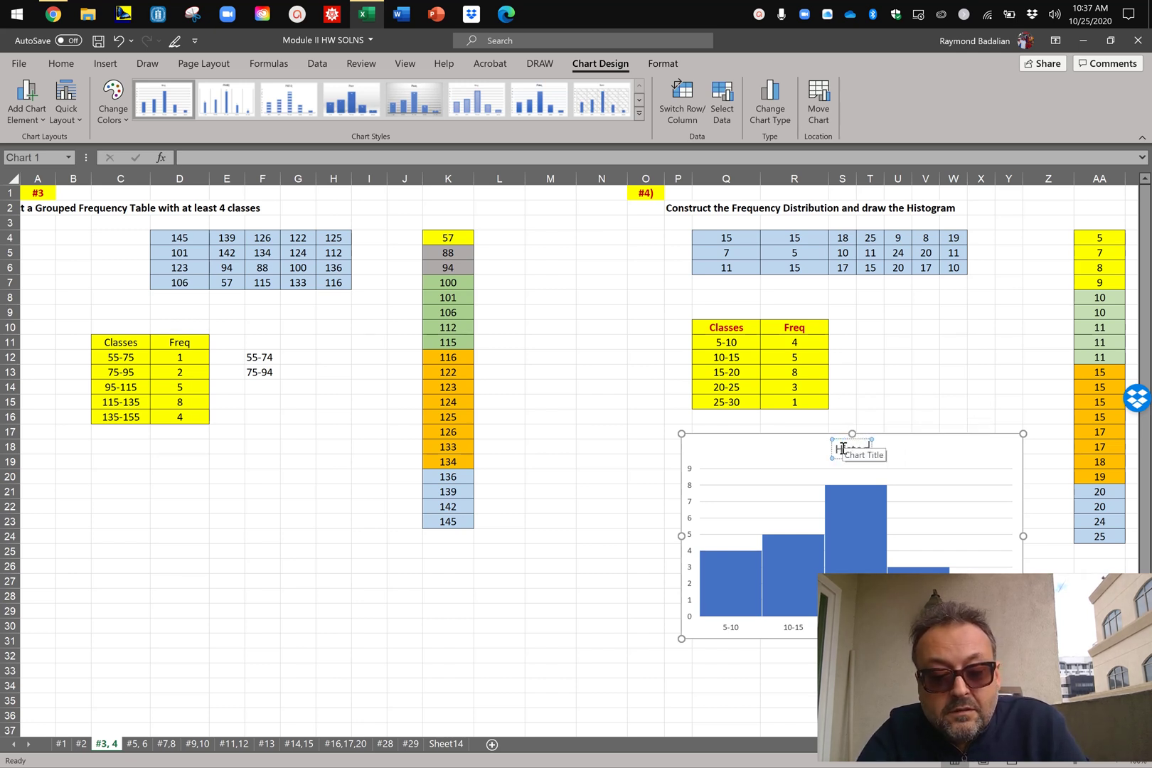
click(903, 403)
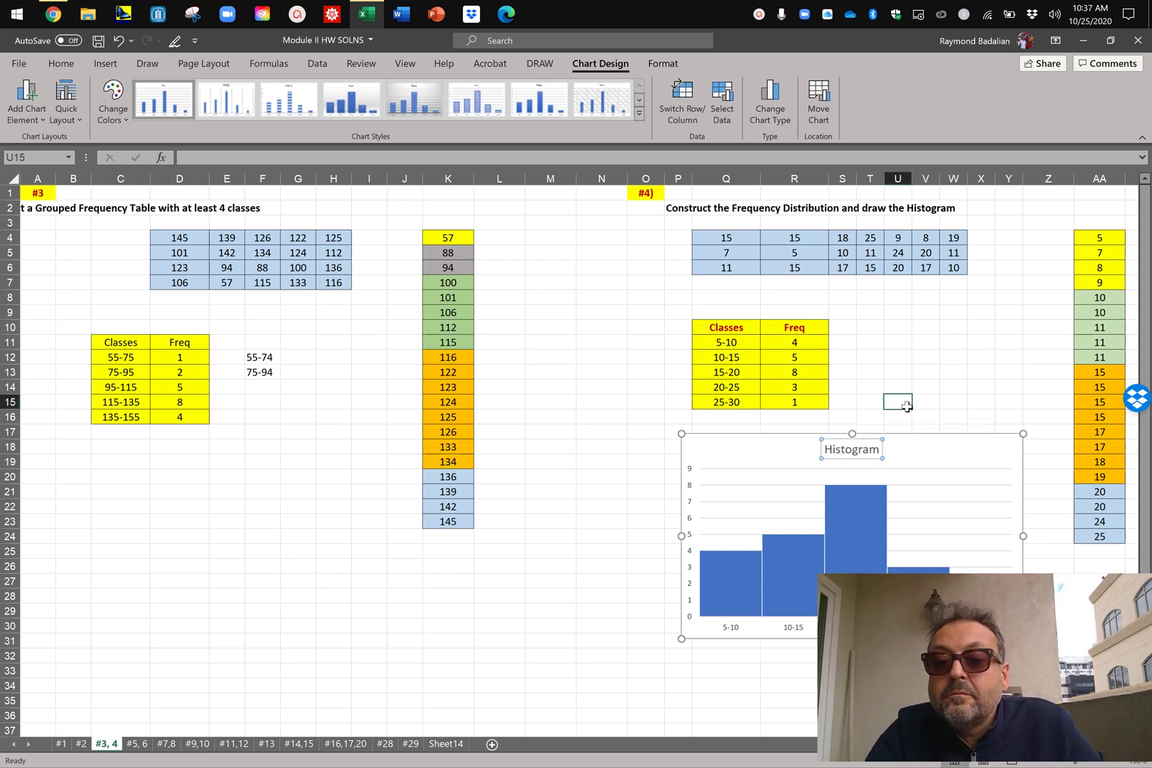